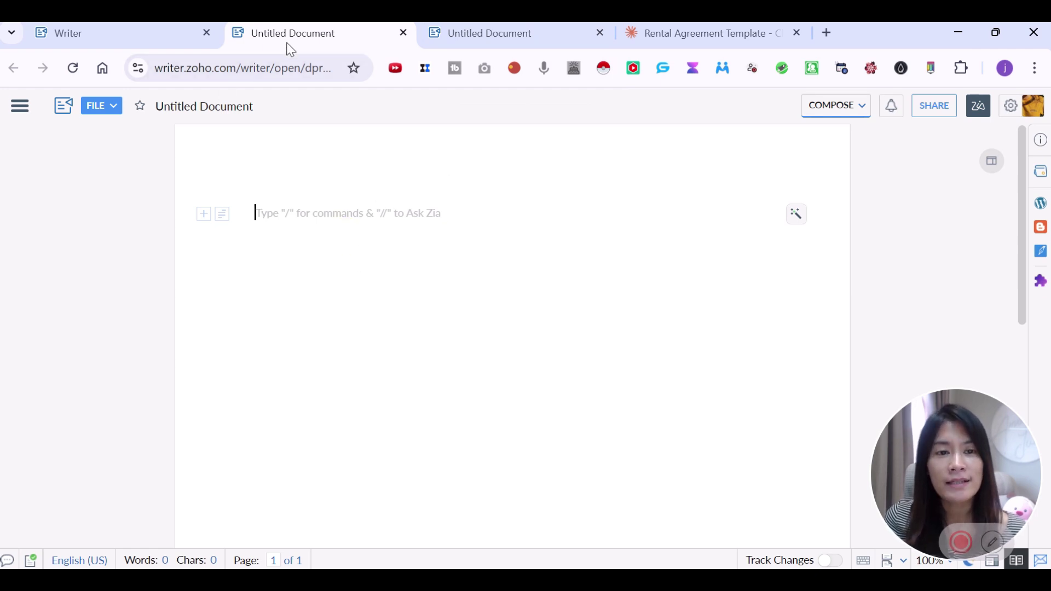
Copy the full rental agreement template from Claude into the blank Writer document and close the spare untitled document
click(383, 241)
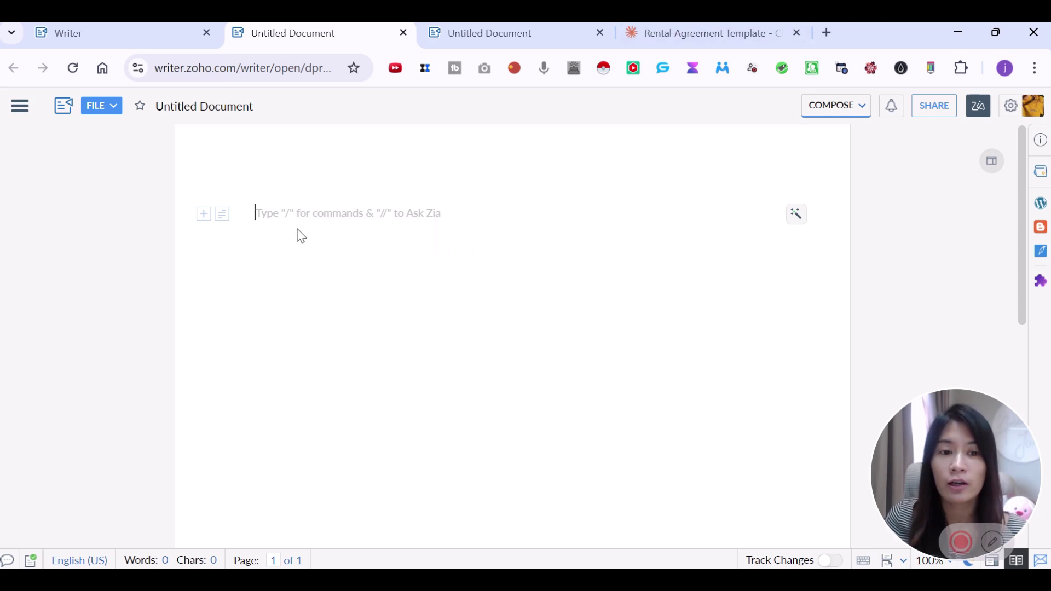
click(635, 33)
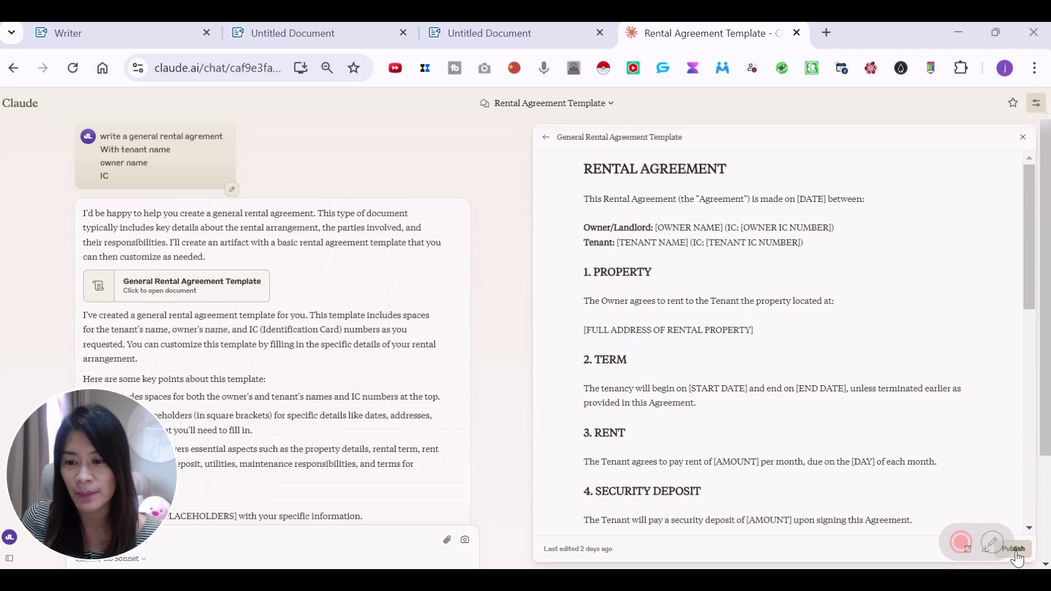
drag(619, 199, 585, 167)
drag(760, 358, 764, 515)
scroll(777, 383, down, 10)
scroll(764, 447, up, 10)
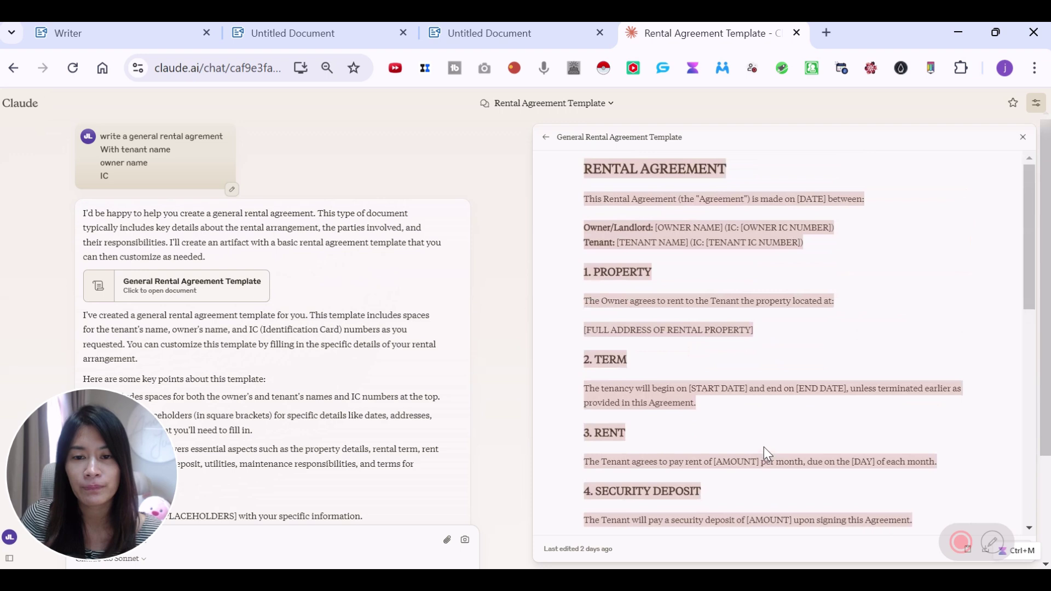
click(319, 24)
key(ctrl+v)
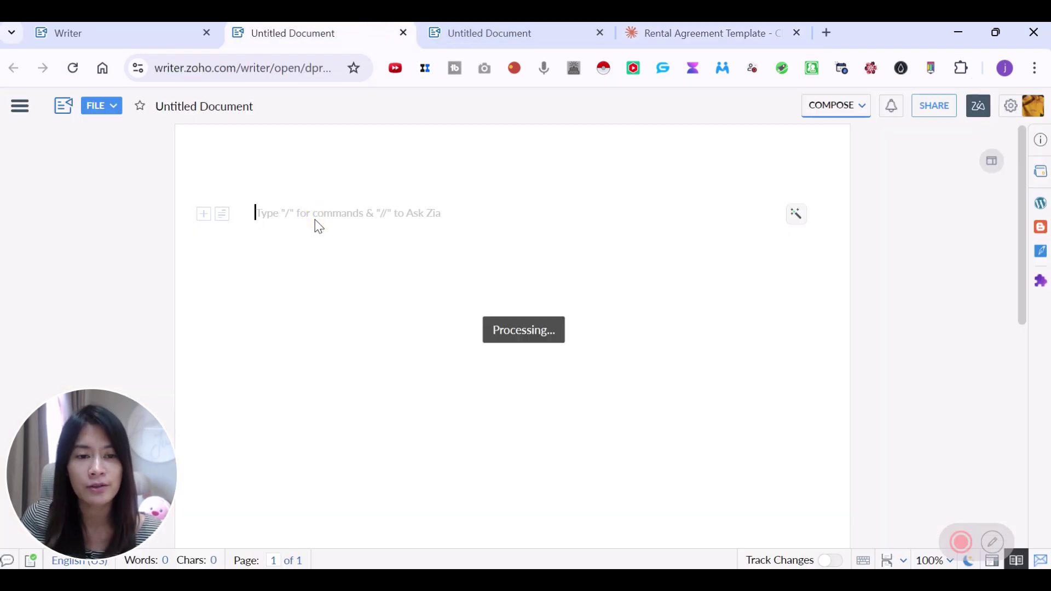
click(601, 34)
scroll(474, 343, up, 20)
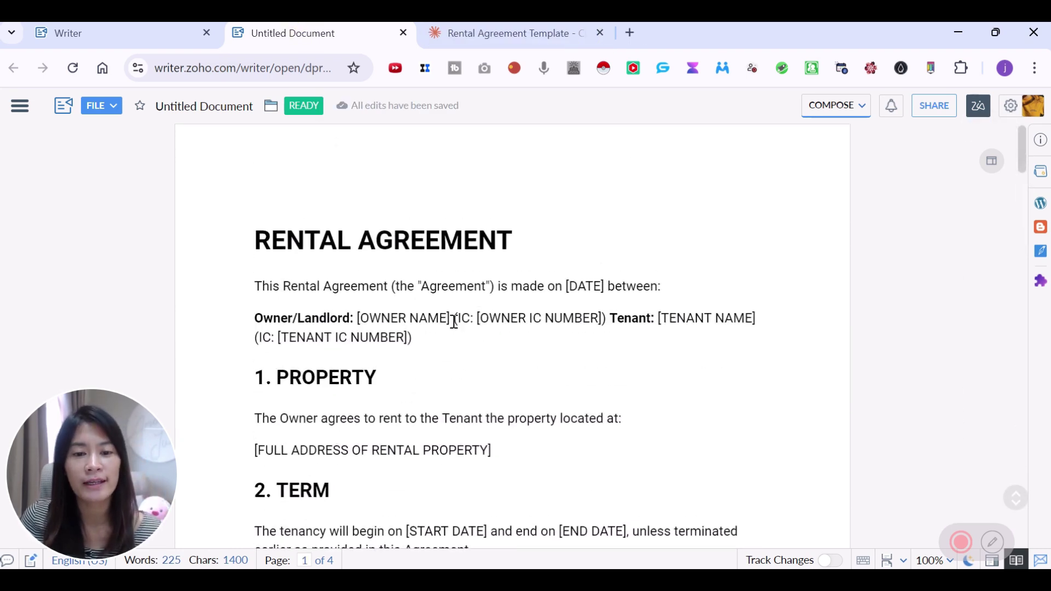
drag(459, 324, 356, 320)
click(357, 321)
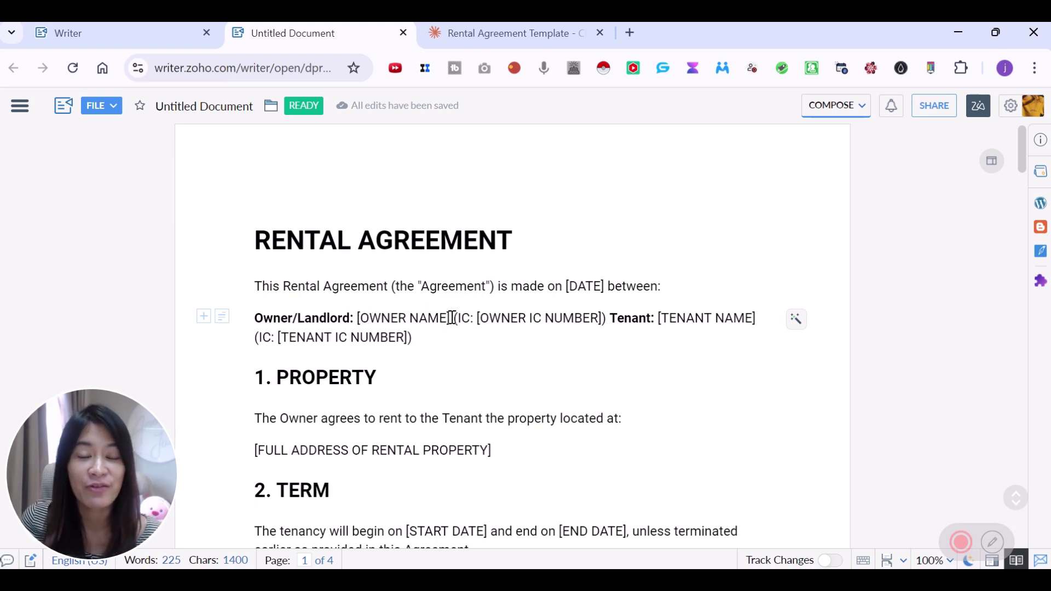
drag(454, 320, 610, 322)
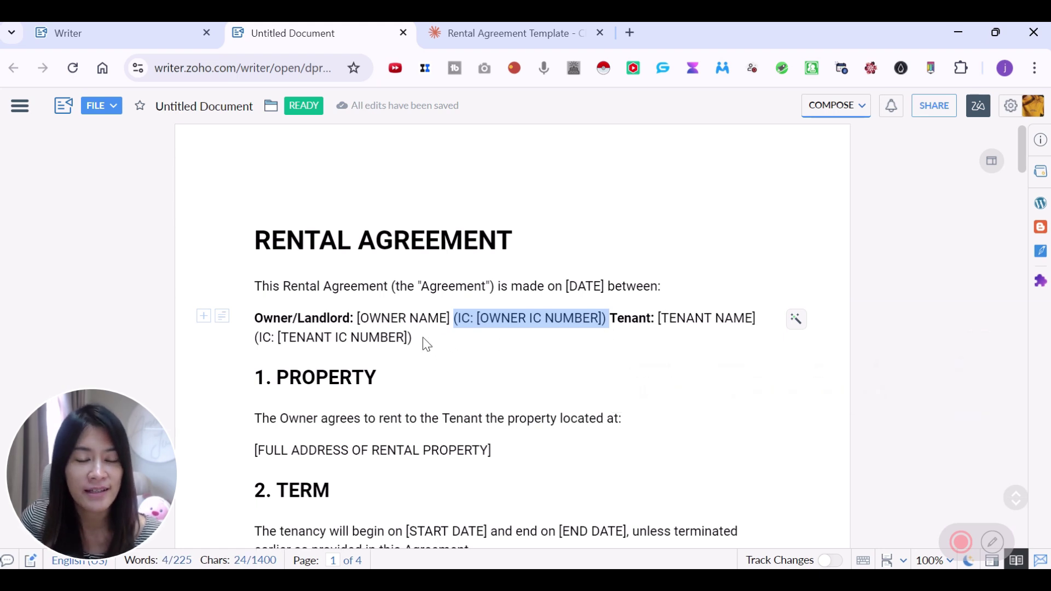
click(422, 337)
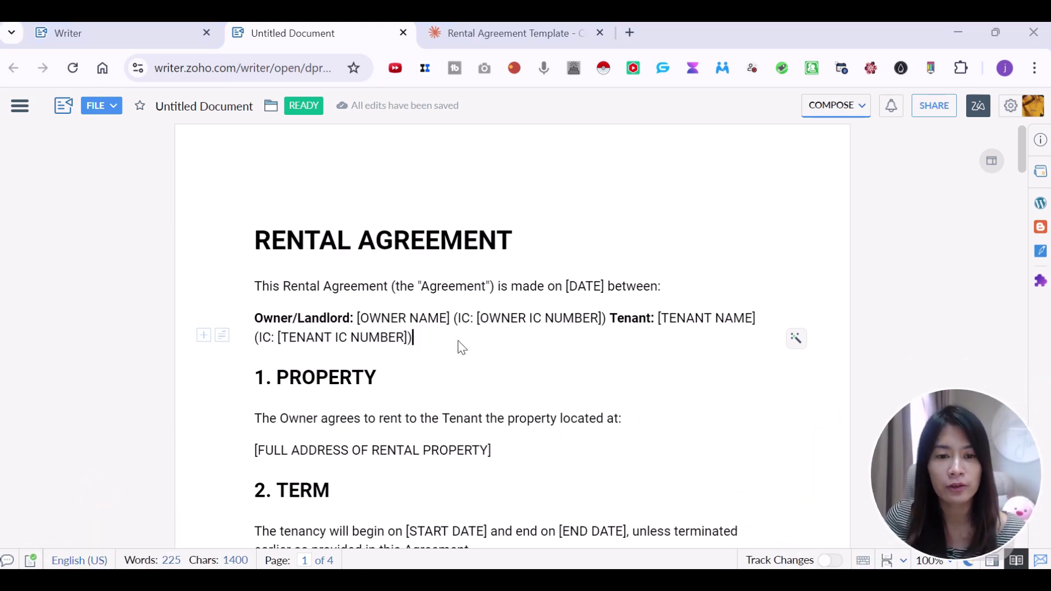
Start creating a merge field for the rental agreement and label it "Owner name"
click(21, 109)
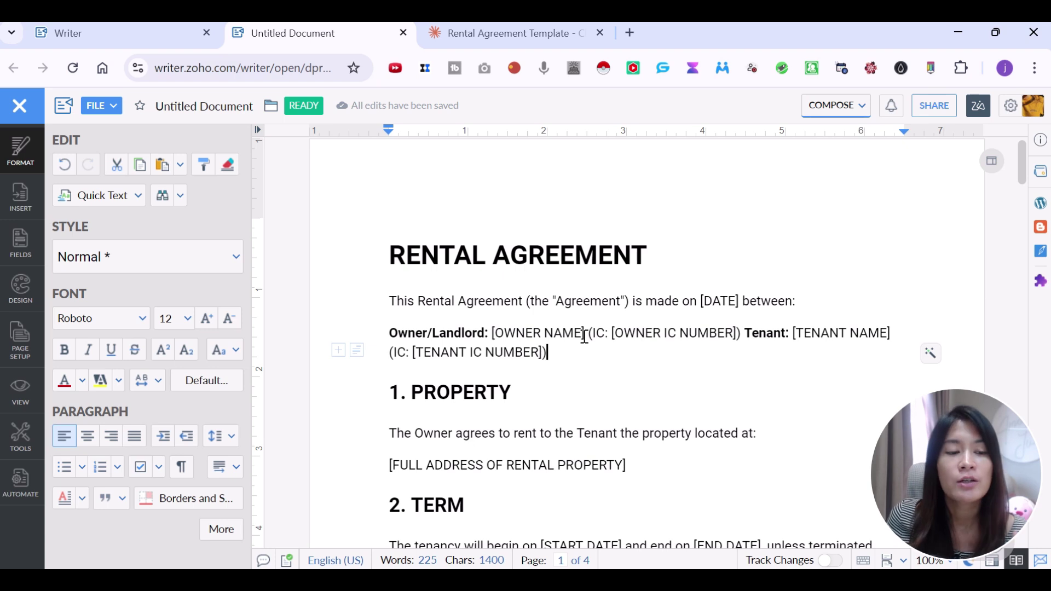
click(25, 256)
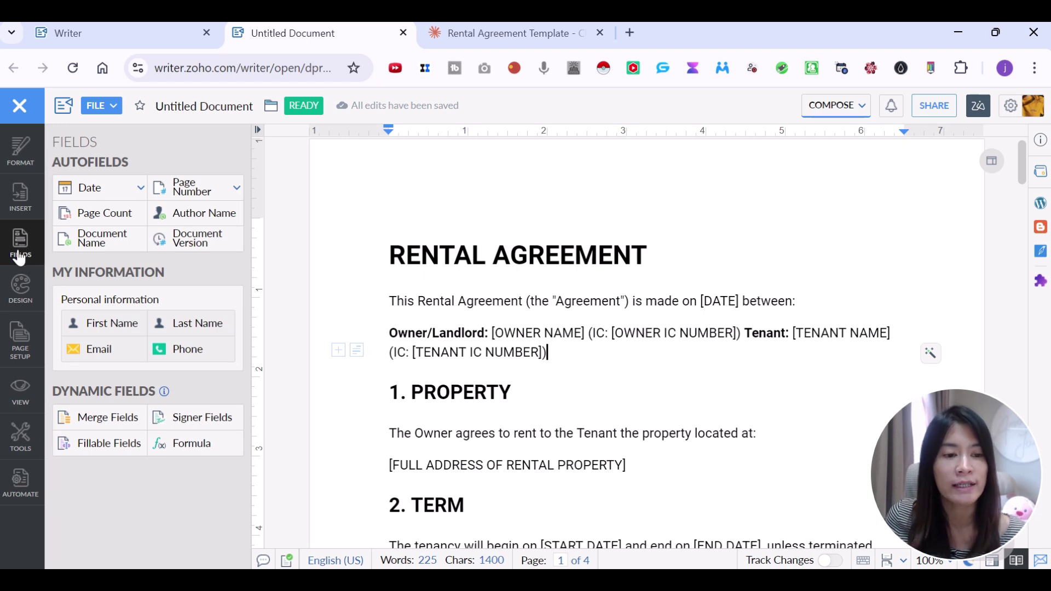
click(105, 418)
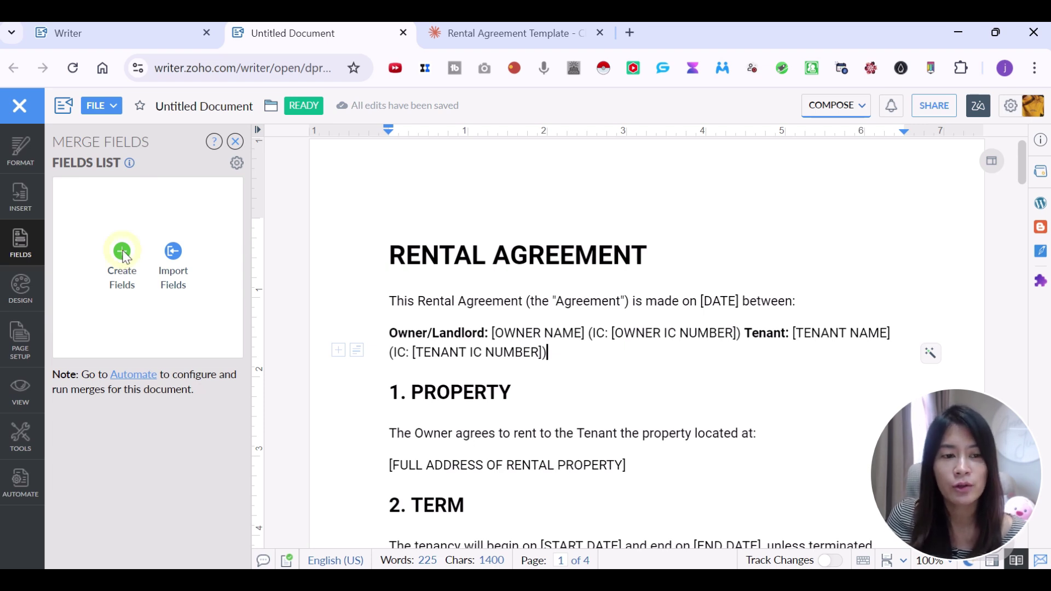
click(122, 255)
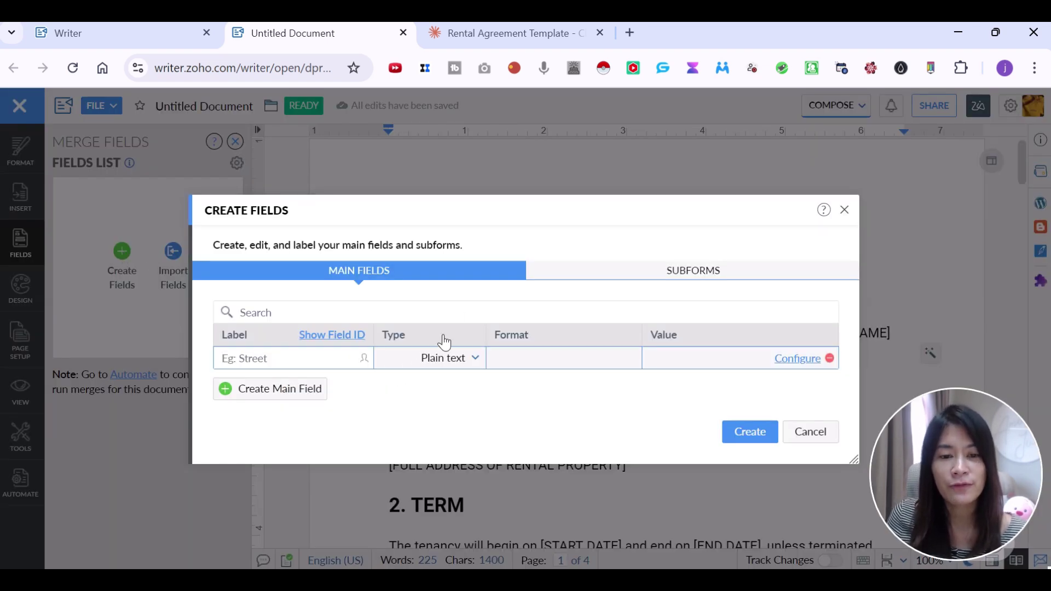
drag(490, 219, 533, 326)
drag(538, 405, 578, 432)
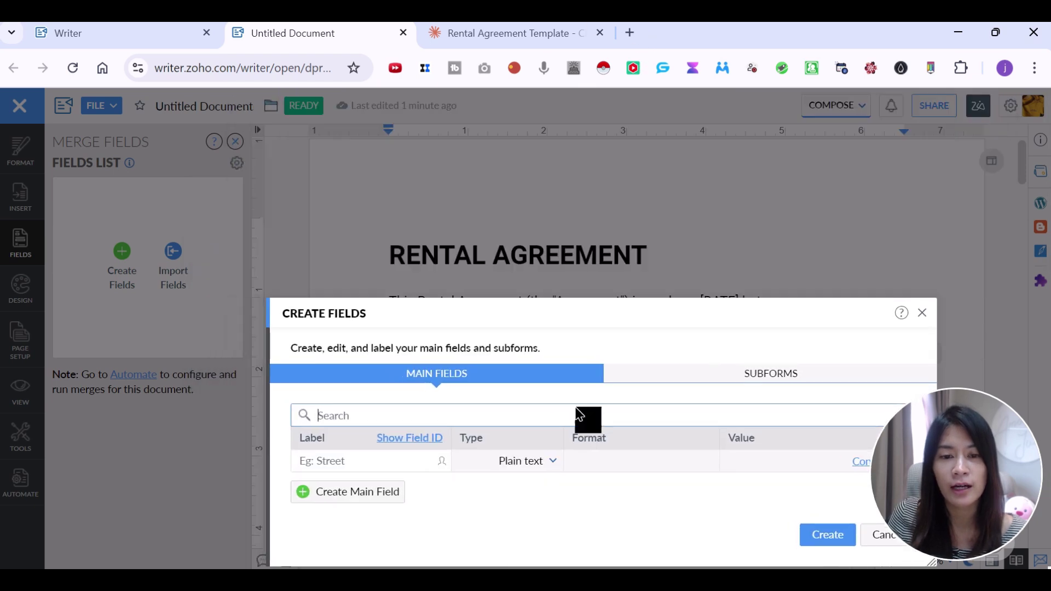
click(359, 349)
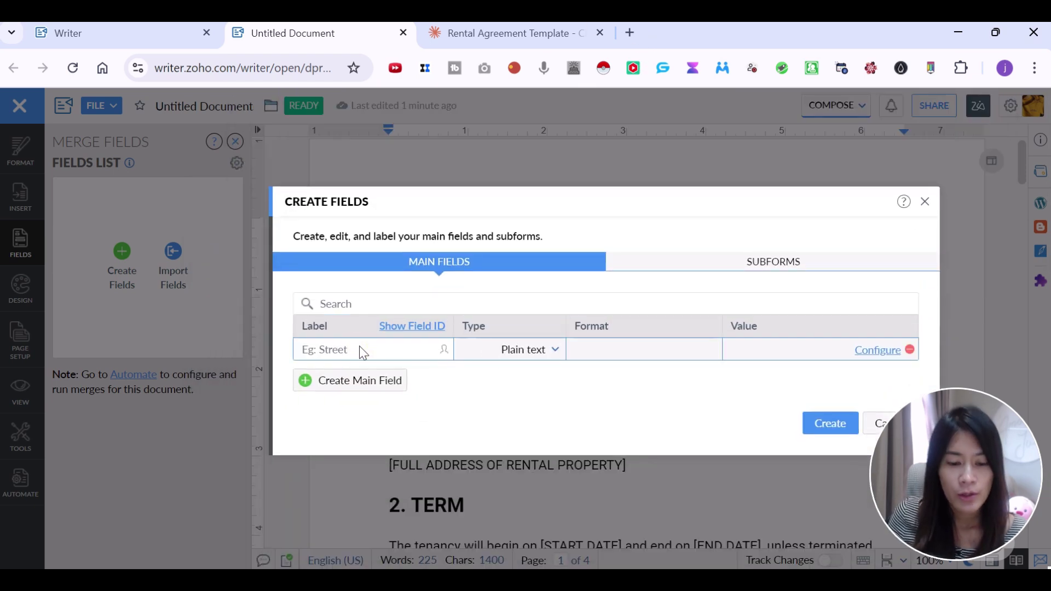
text(Owner name)
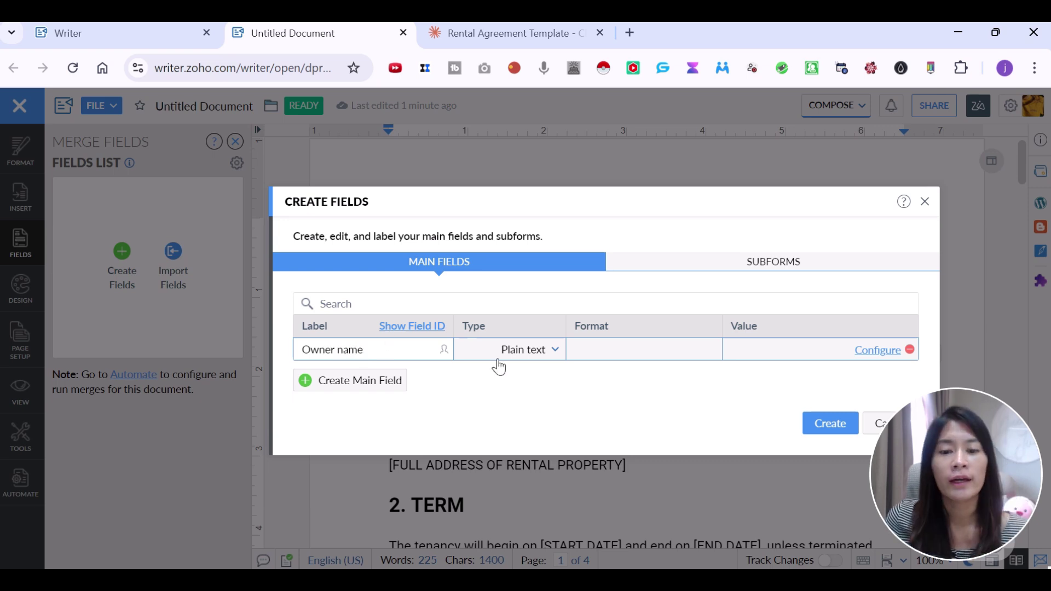
Keep the Owner name field as plain text, save «Owner name» as its value, and create the field
click(528, 350)
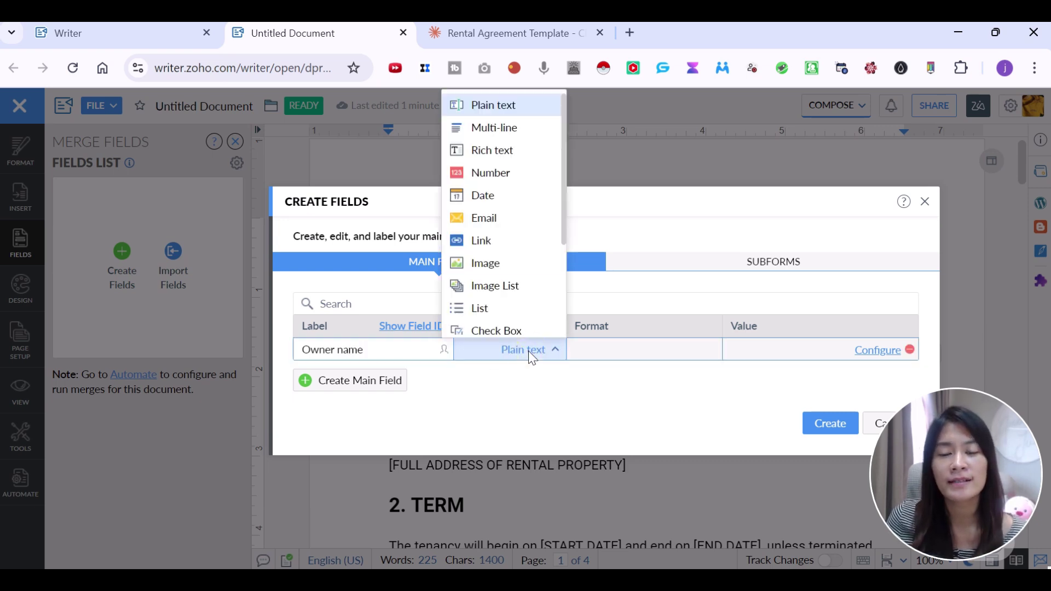
click(535, 353)
click(534, 350)
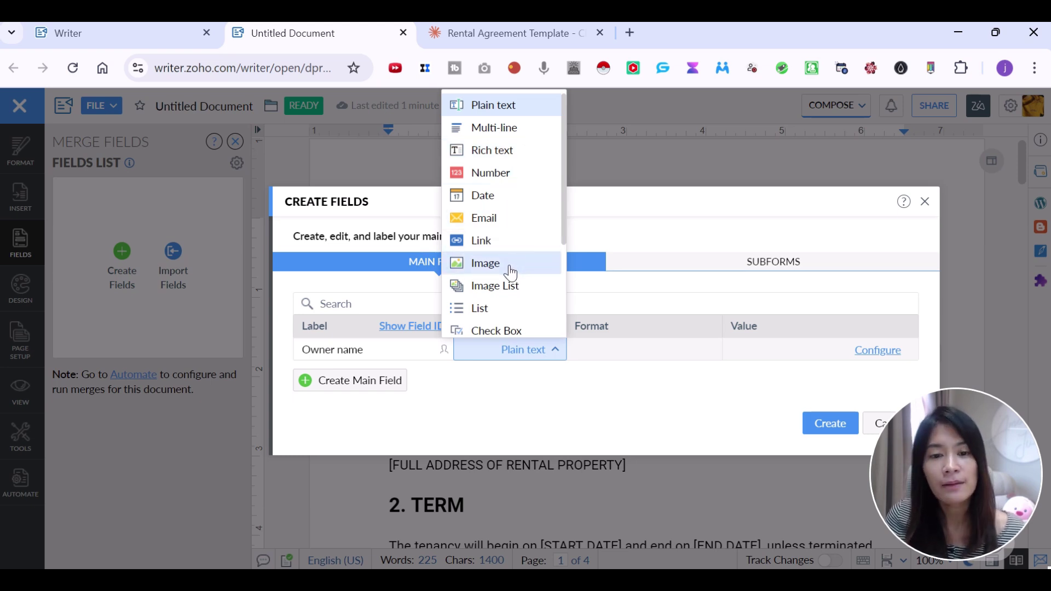
click(619, 353)
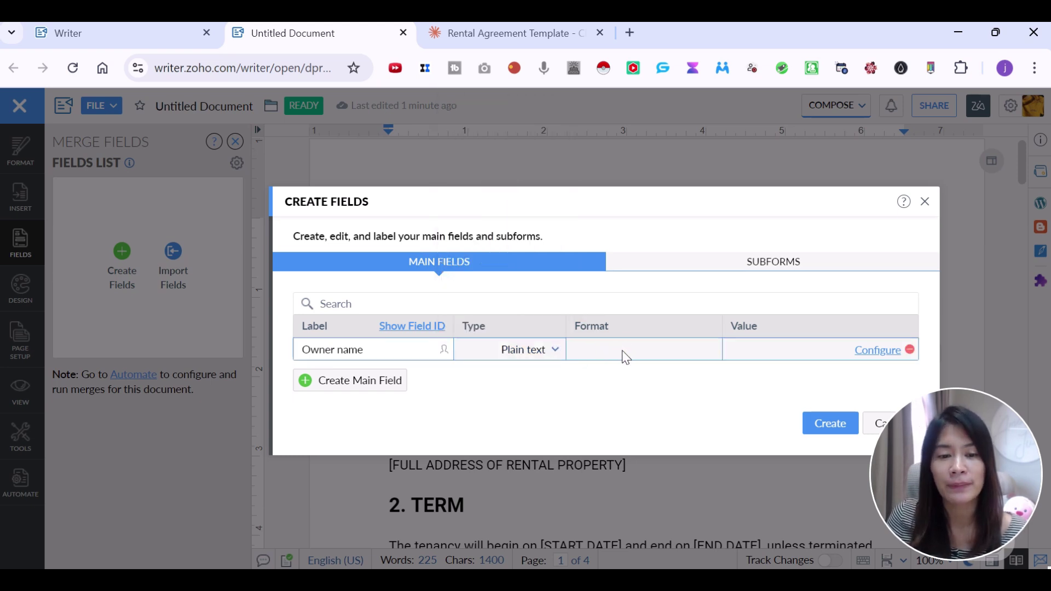
click(877, 350)
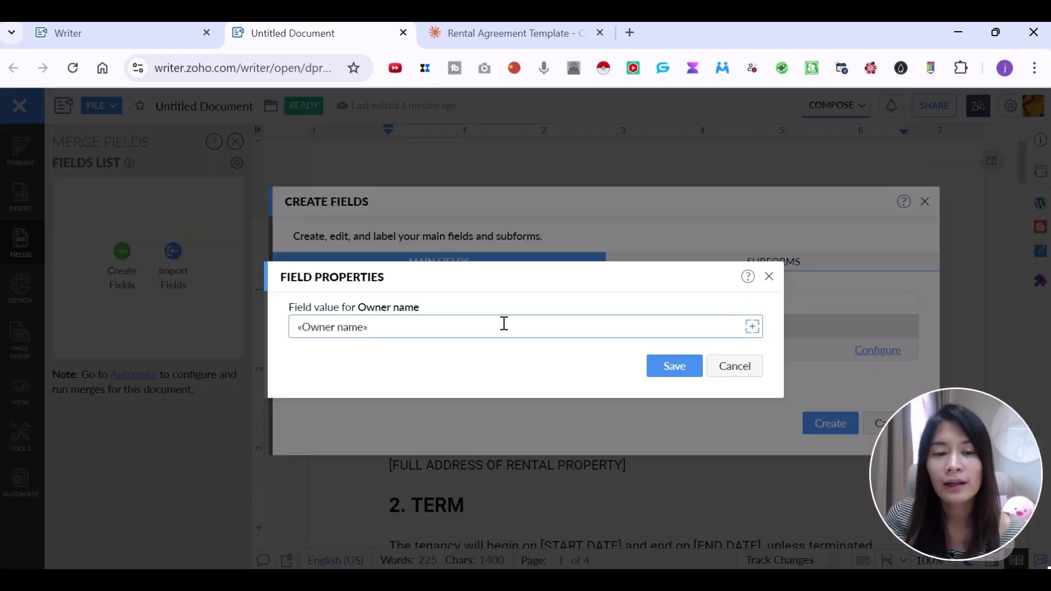
drag(426, 329, 294, 328)
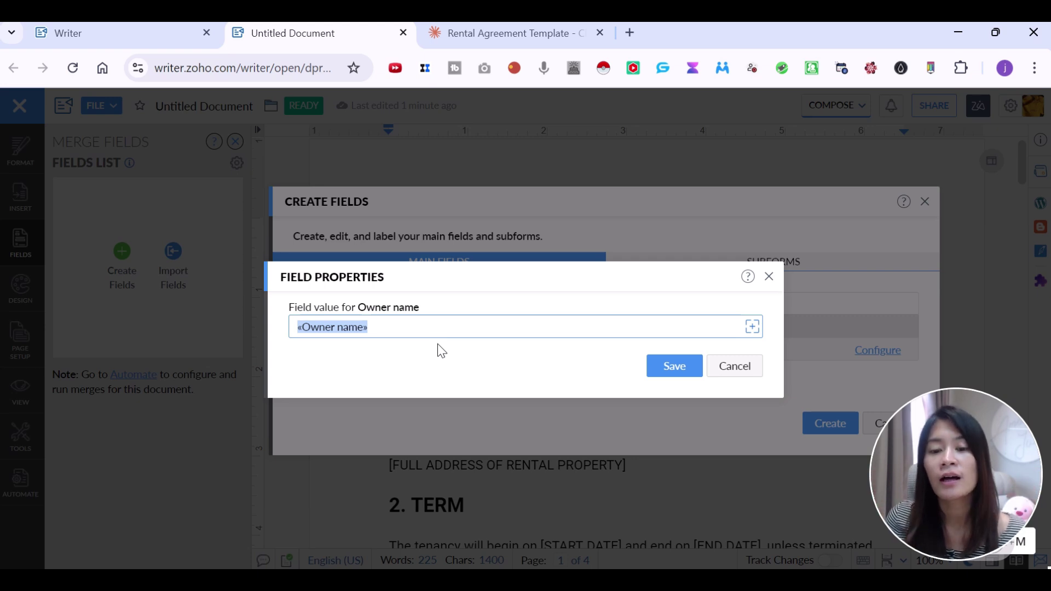
click(666, 359)
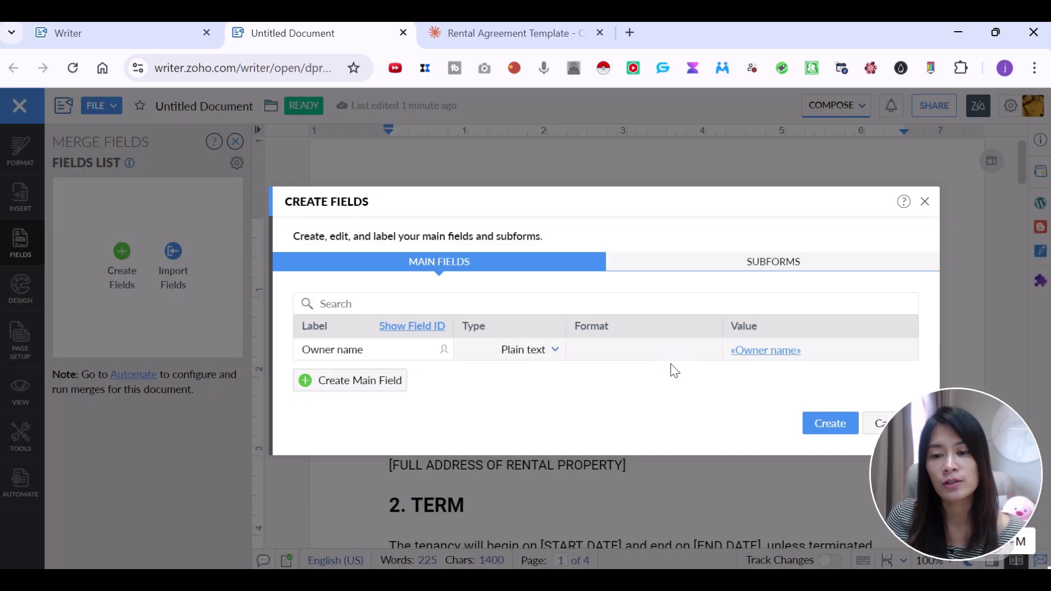
click(838, 425)
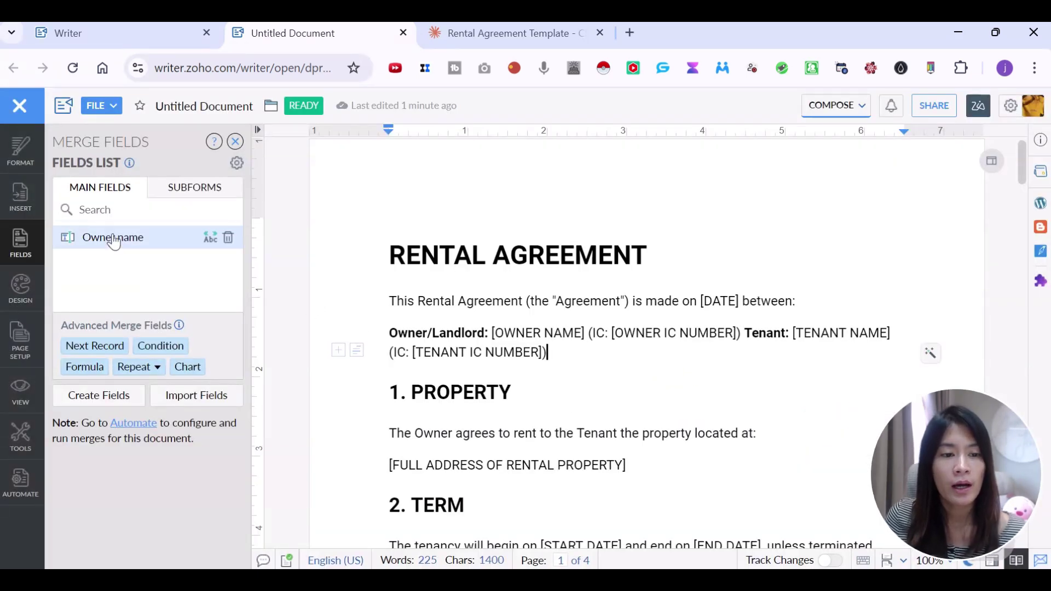
Add a plain text merge field labelled "Ownet IC" and save «Ownet IC» as its value
click(103, 394)
click(286, 368)
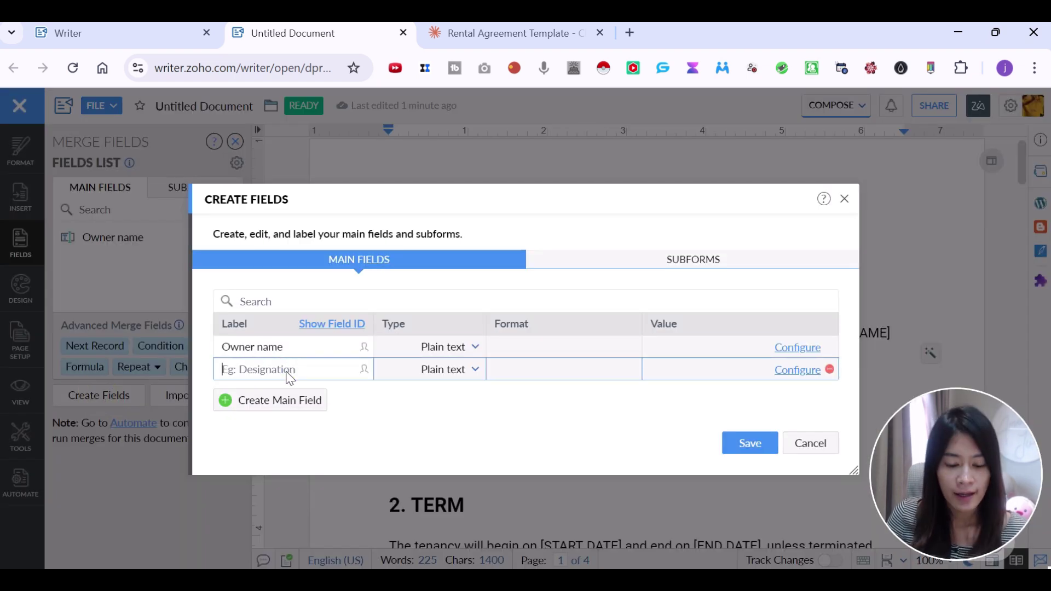
text(Ownet IC)
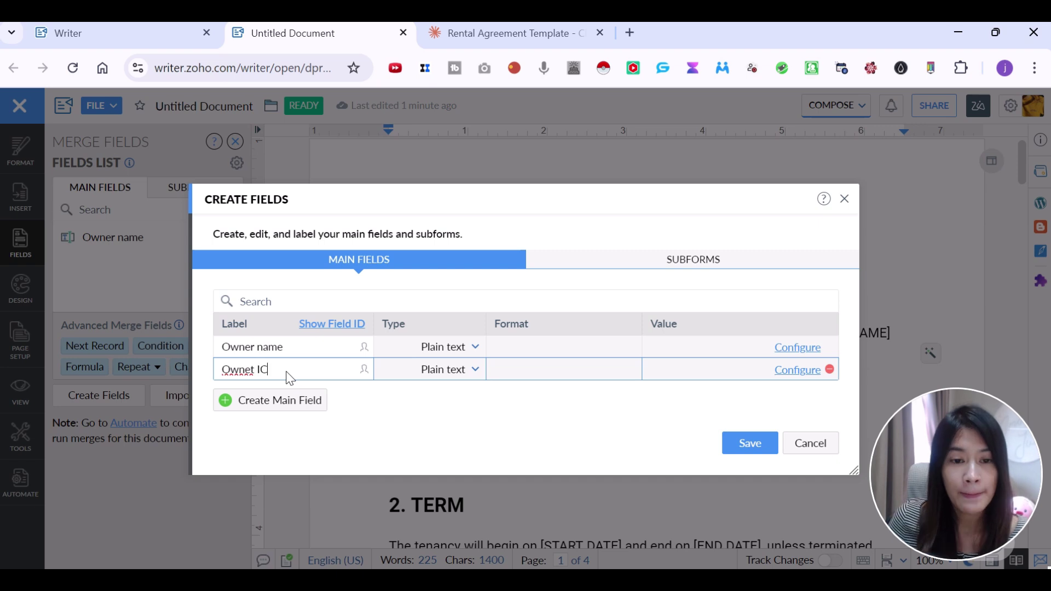
click(795, 371)
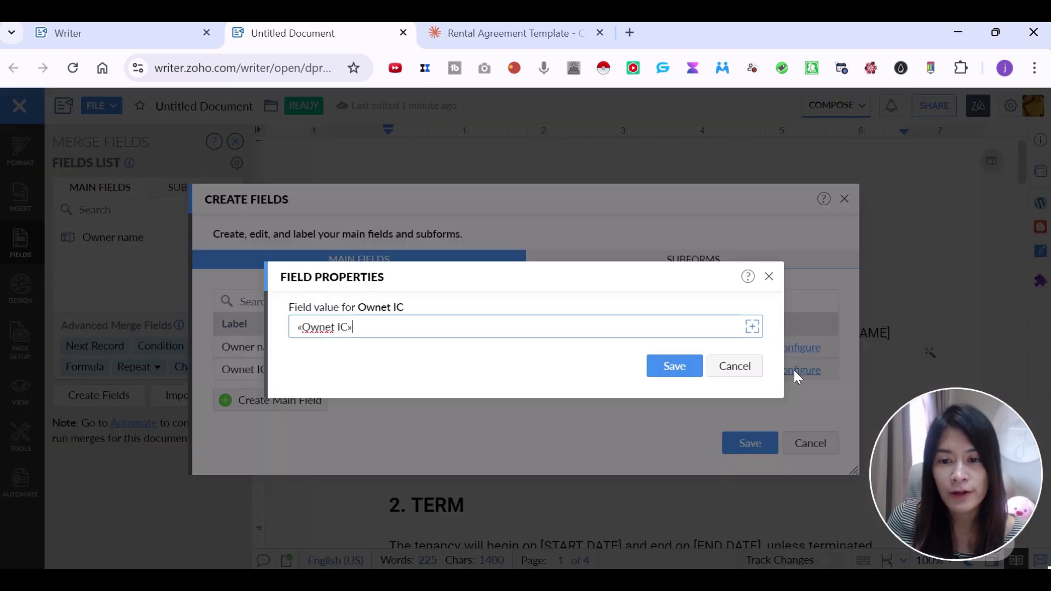
click(675, 369)
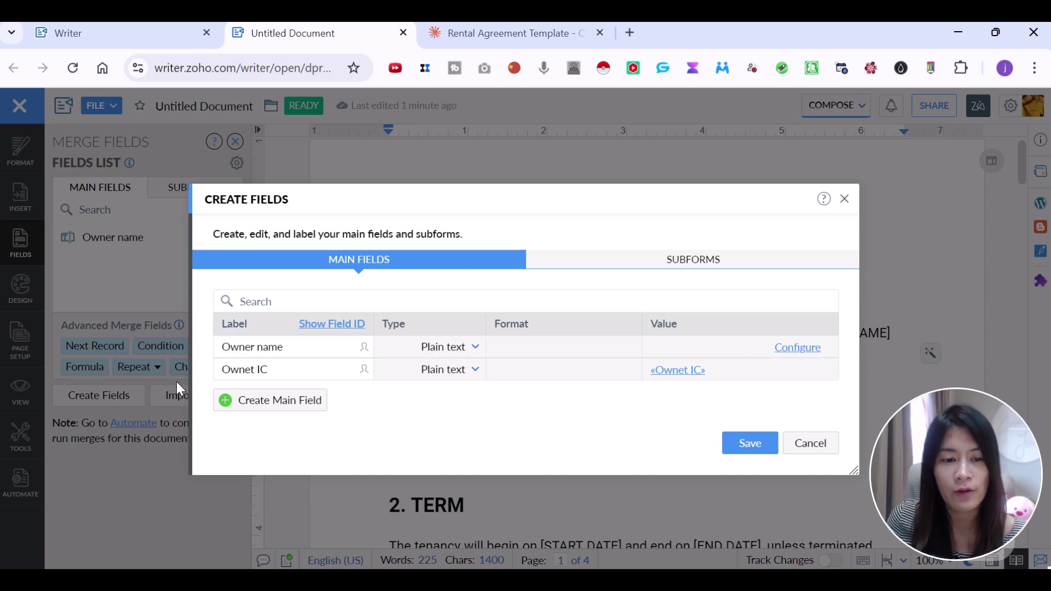
Add a plain text merge field labelled "Tenant Name" and save «Tenant Name» as its value
click(272, 405)
text(Tenant Nm)
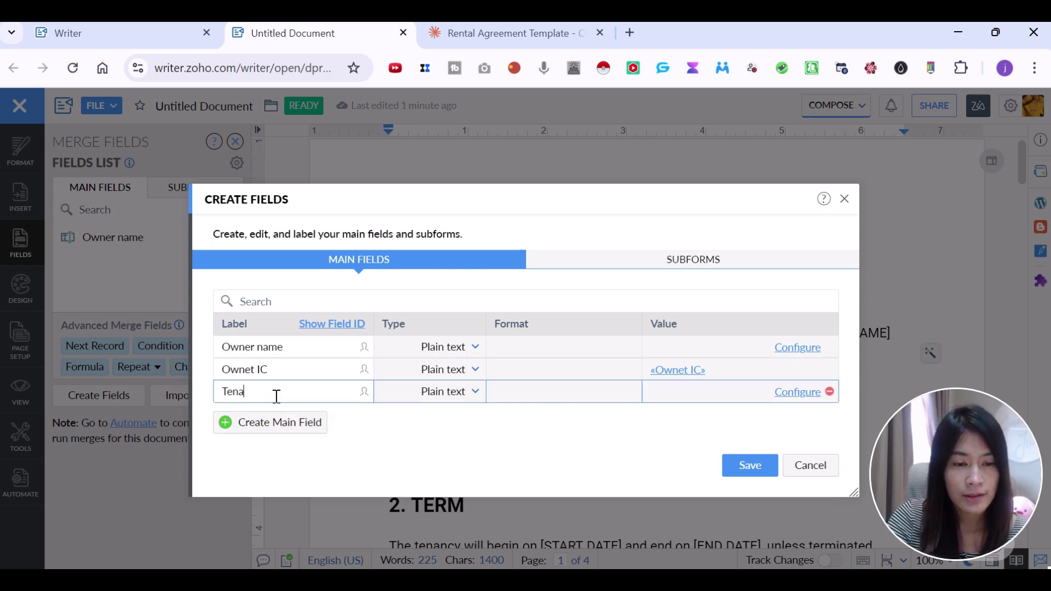
key(BackSpace)
text(ame)
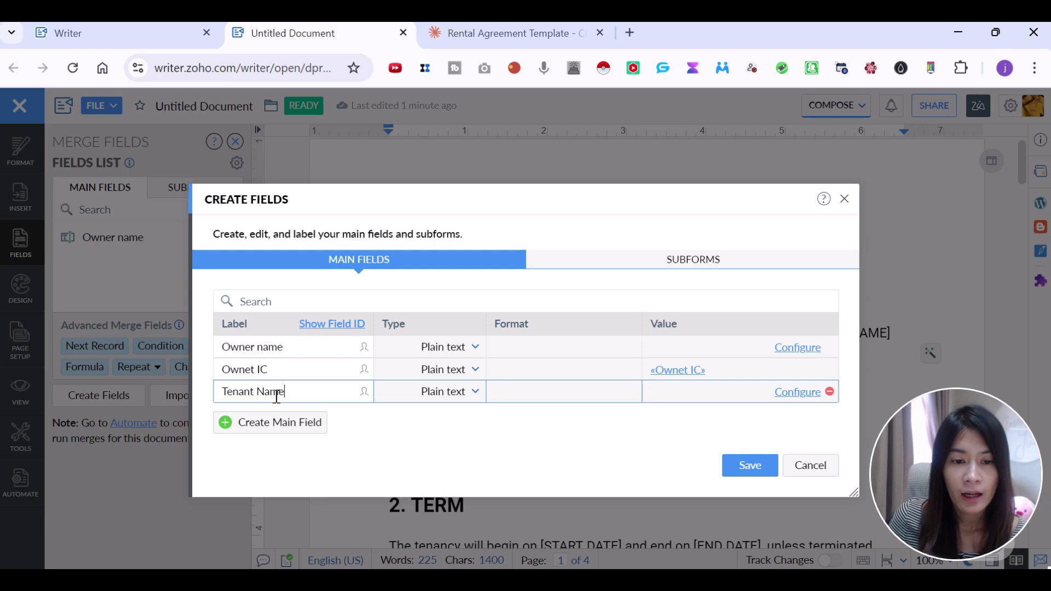
click(800, 393)
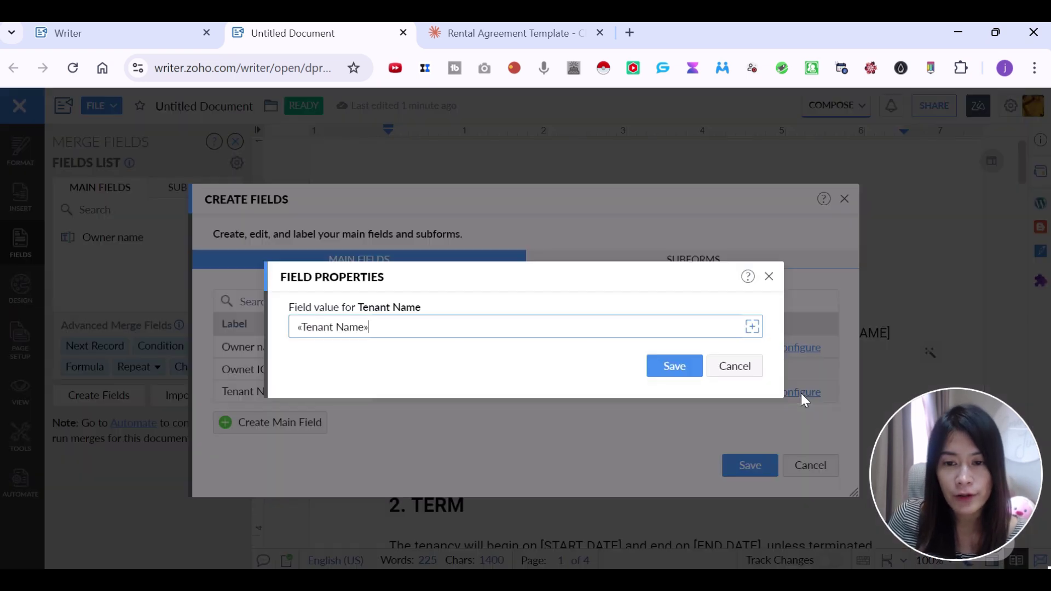
click(679, 372)
Add a plain text merge field labelled "Tenant IC" with the value «Tenant IC», and save the field list
click(267, 423)
click(276, 414)
text(Tean)
text(nang)
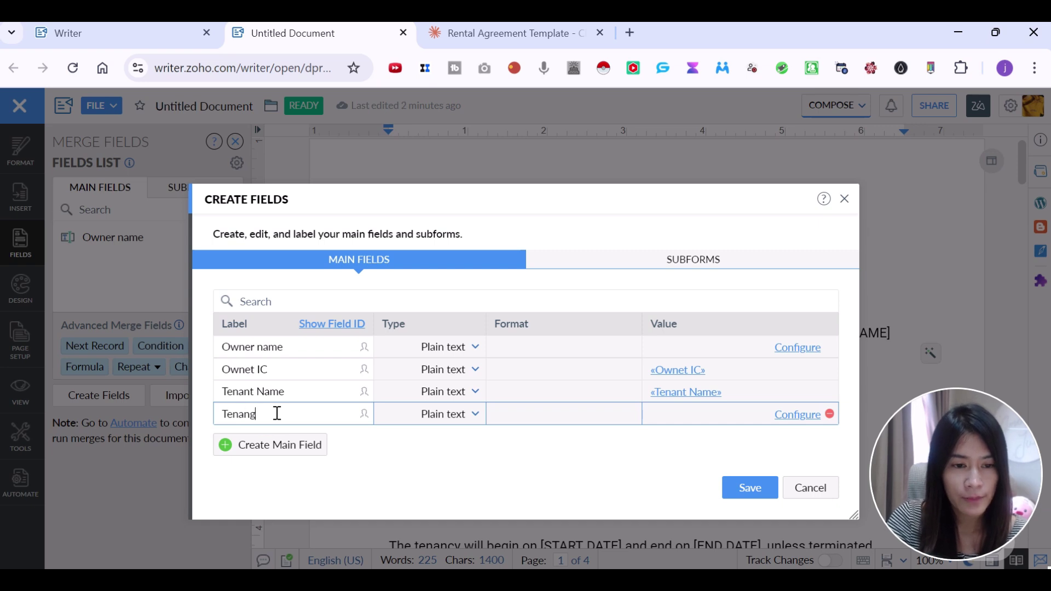
key(BackSpace)
text(t IC)
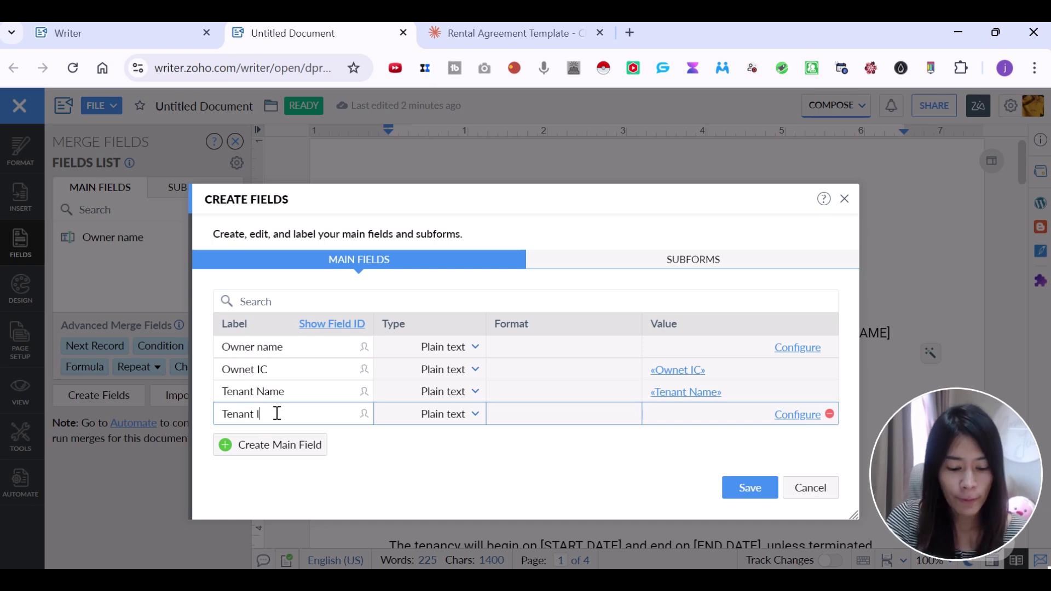
click(806, 418)
click(692, 365)
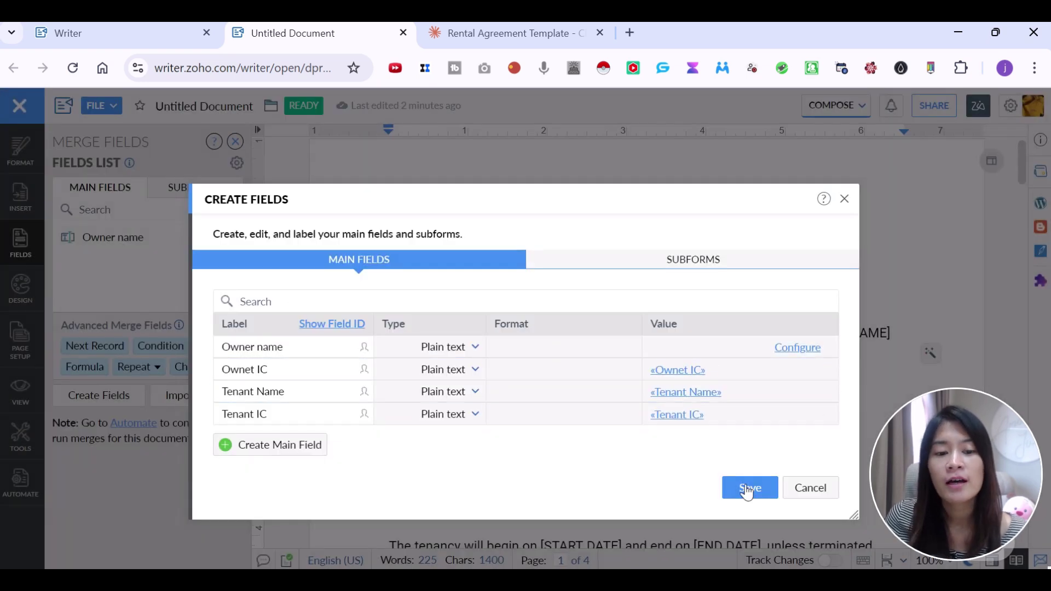
click(748, 487)
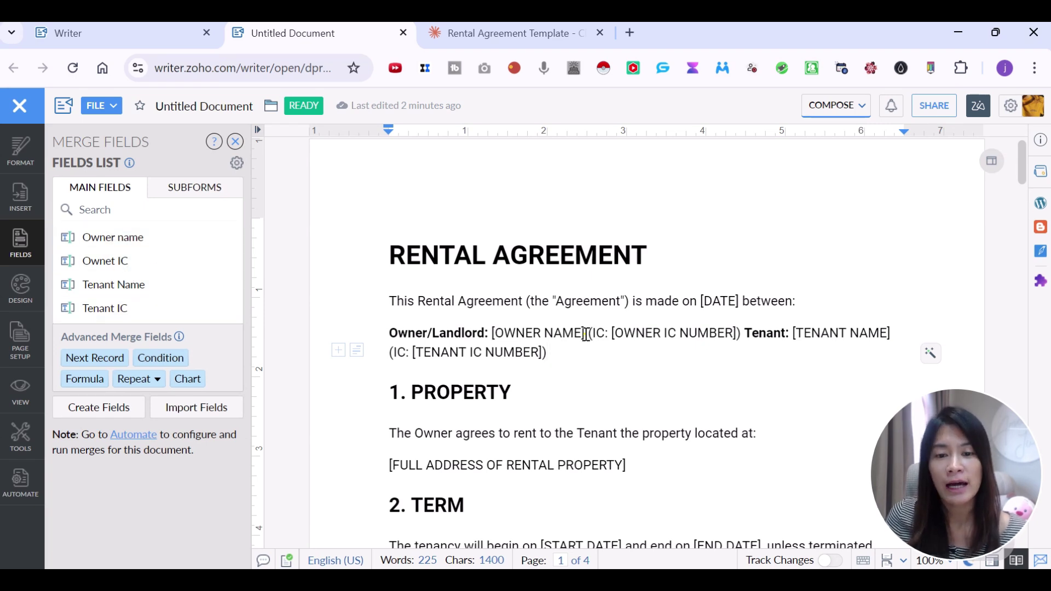
Replace the [OWNER NAME] placeholder on the Owner/Landlord line with the Owner name merge field
drag(586, 334, 492, 336)
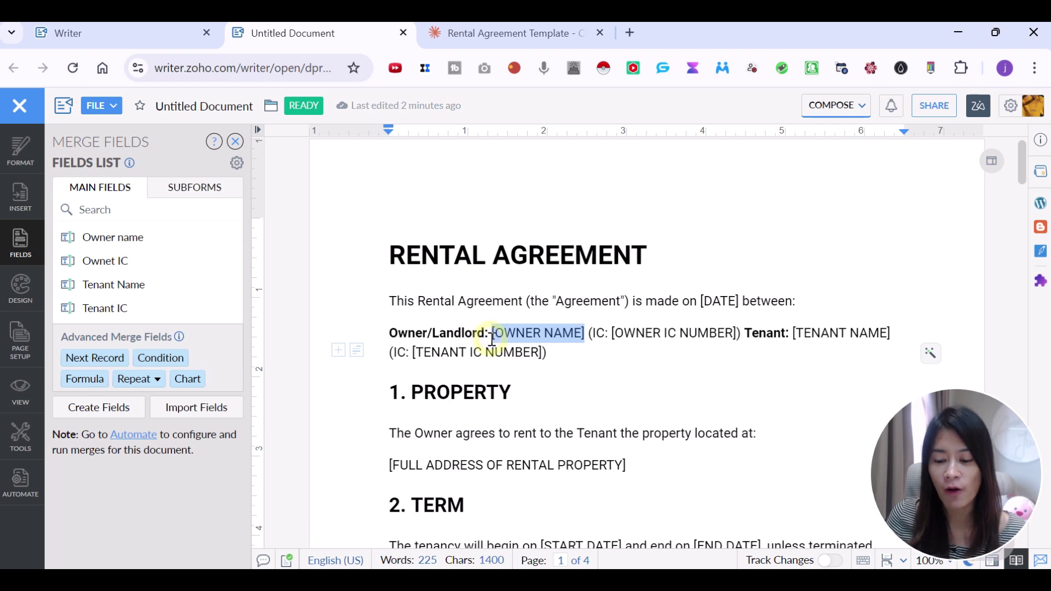
click(490, 335)
drag(586, 334, 497, 336)
drag(588, 334, 492, 336)
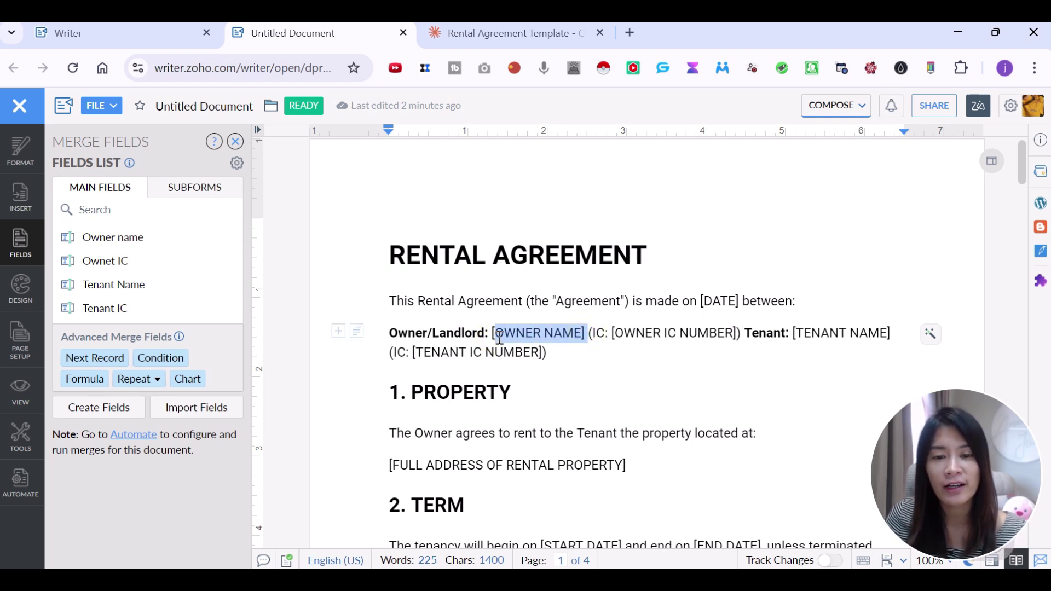
key(BackSpace)
key(Return)
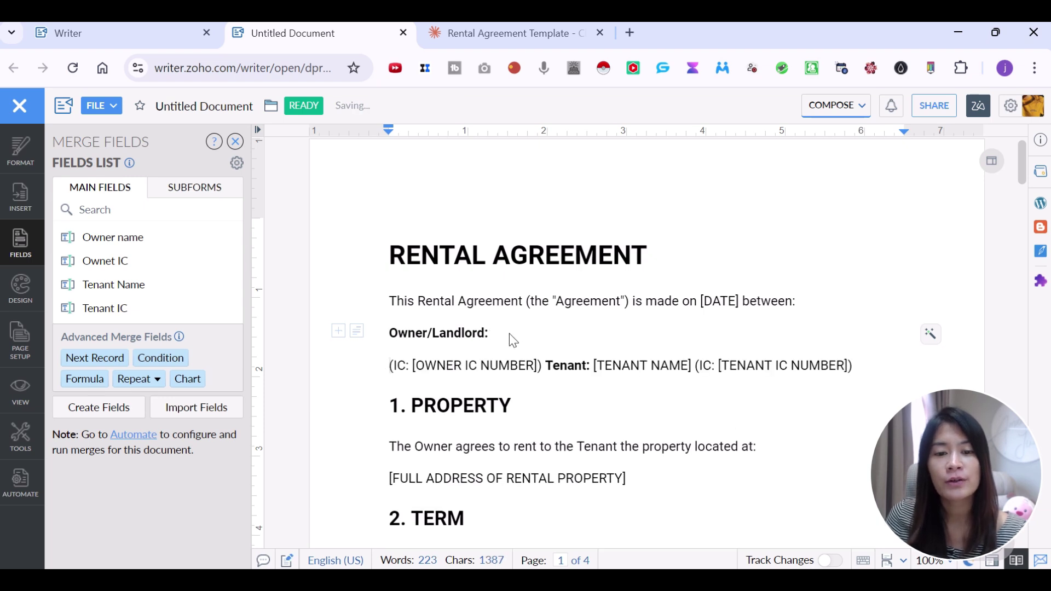
key(Return)
click(493, 330)
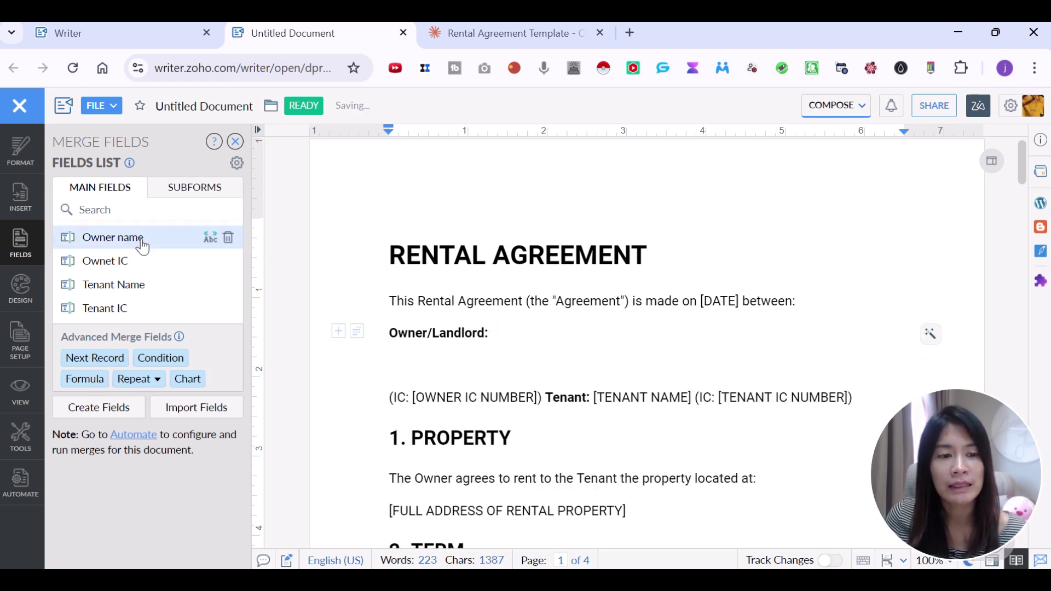
click(113, 238)
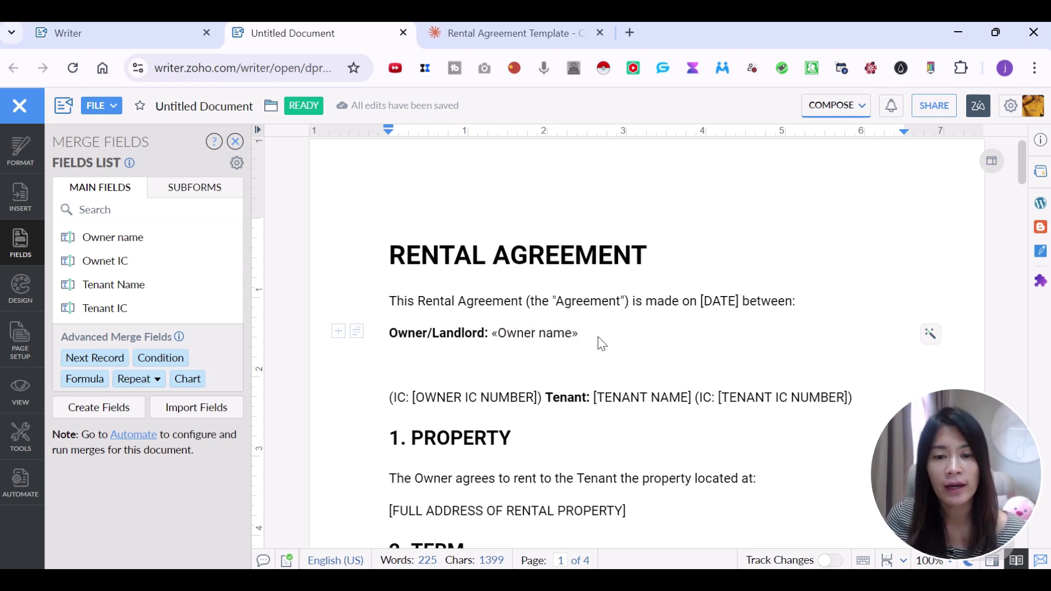
Rejoin the IC text to the Owner/Landlord line and replace [OWNER IC NUMBER] with the Ownet IC merge field
click(386, 401)
click(391, 406)
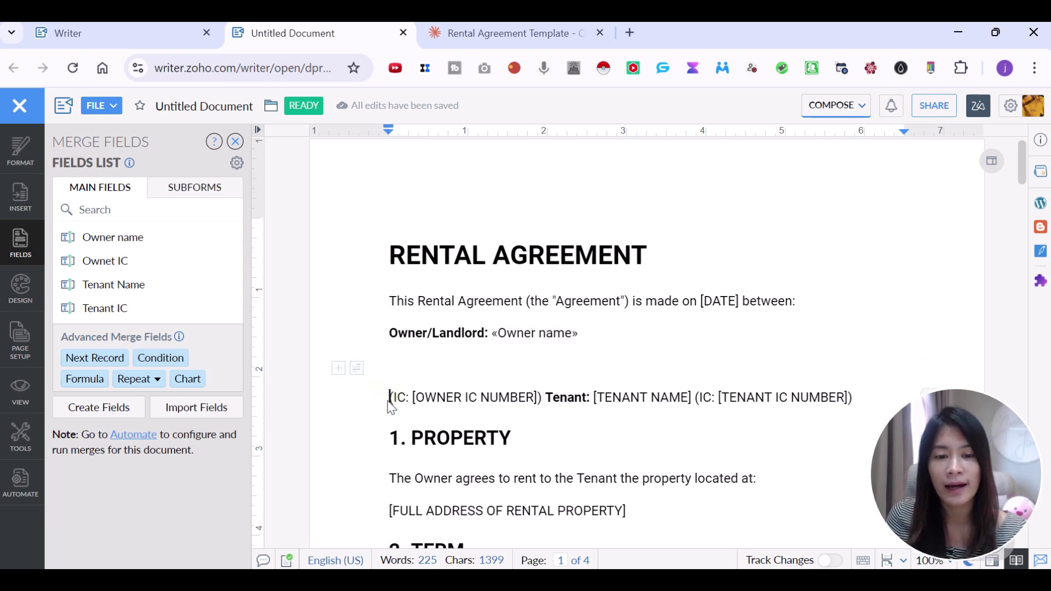
key(BackSpace)
key(BackSpace)
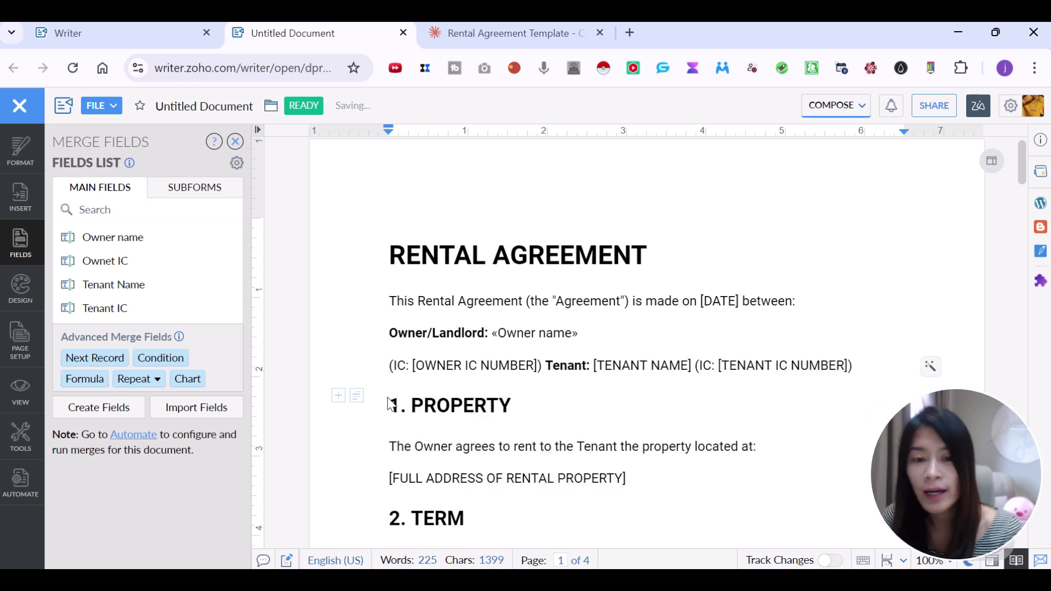
drag(725, 334, 605, 337)
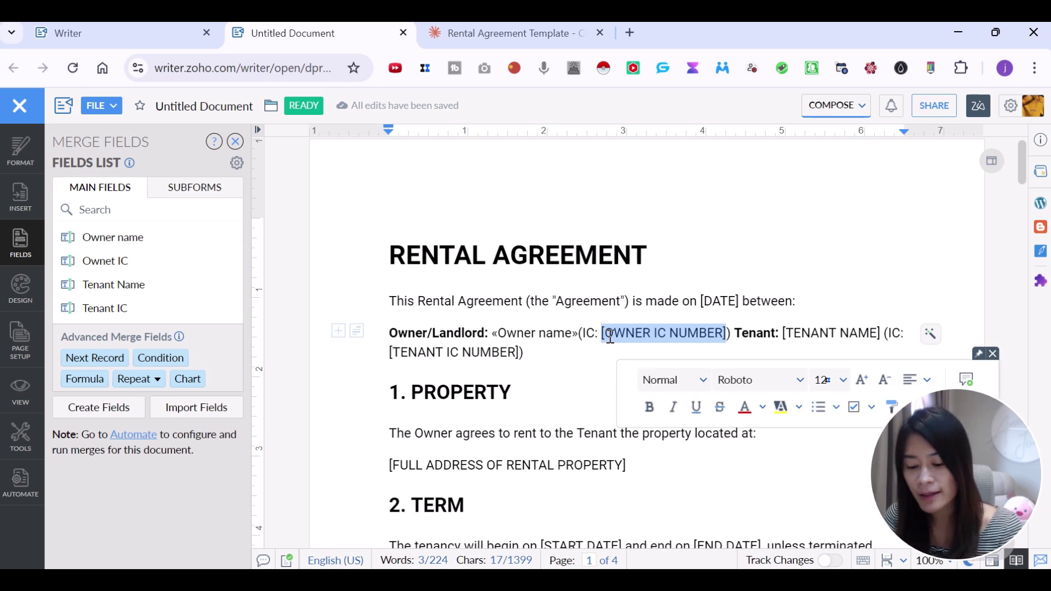
key(BackSpace)
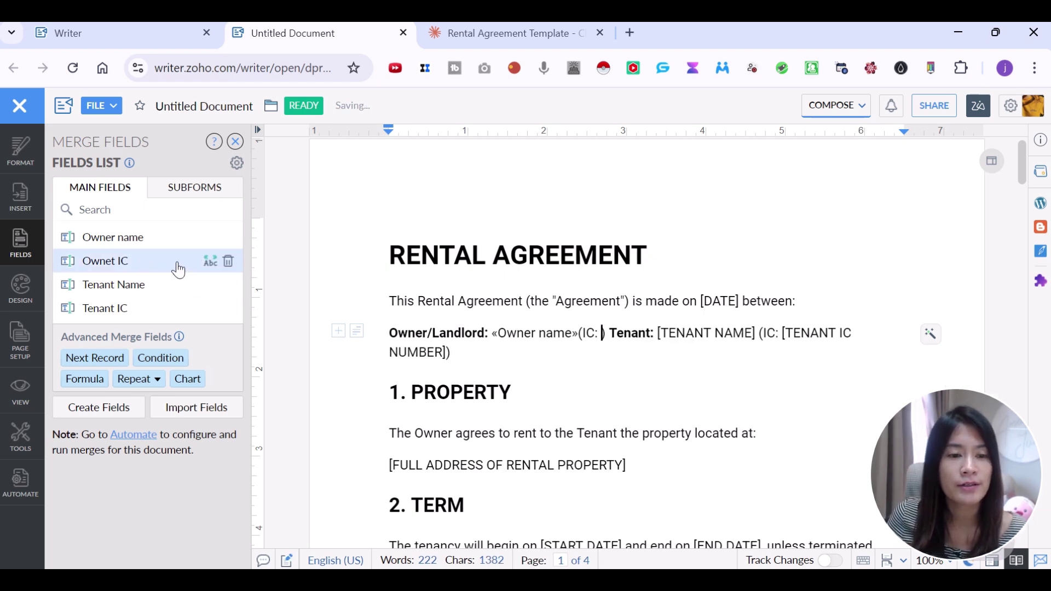
click(178, 268)
Replace the [TENANT NAME] placeholder after the Tenant label with the Tenant Name merge field, adding space before it
drag(824, 336, 723, 336)
key(BackSpace)
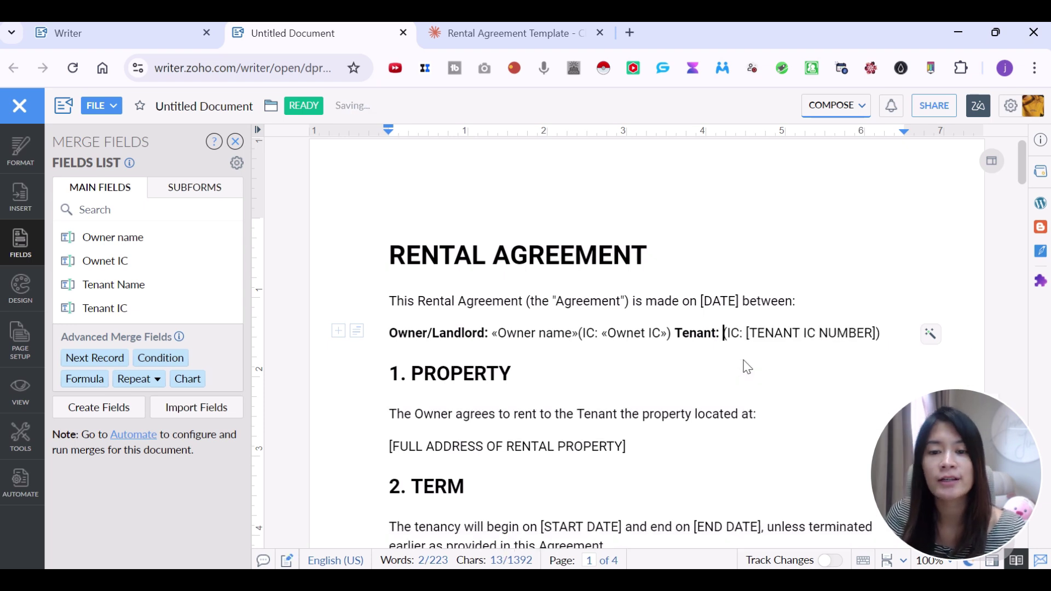
click(147, 289)
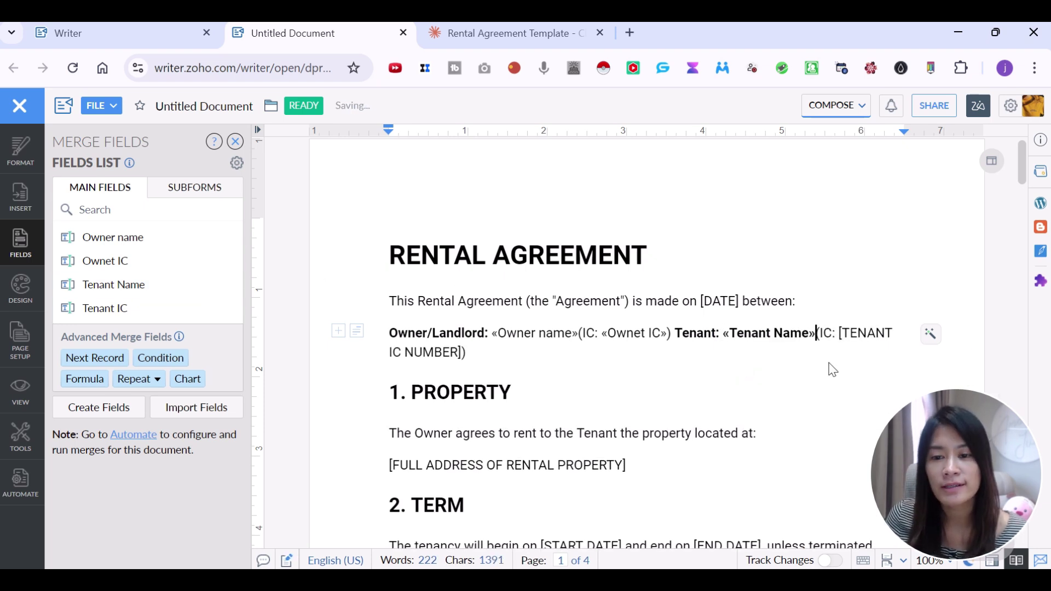
key(BackSpace)
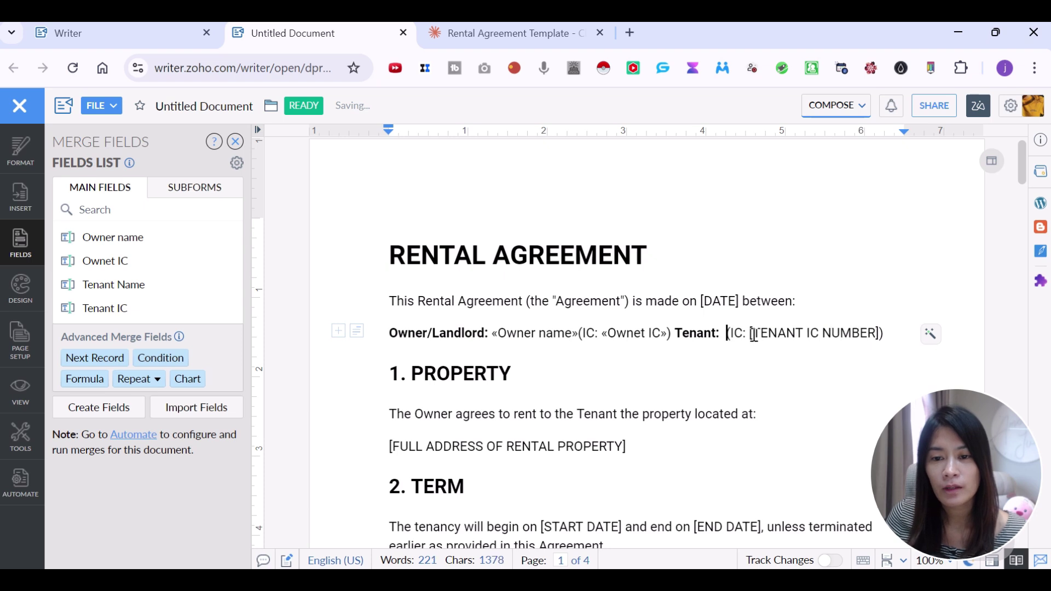
key(BackSpace)
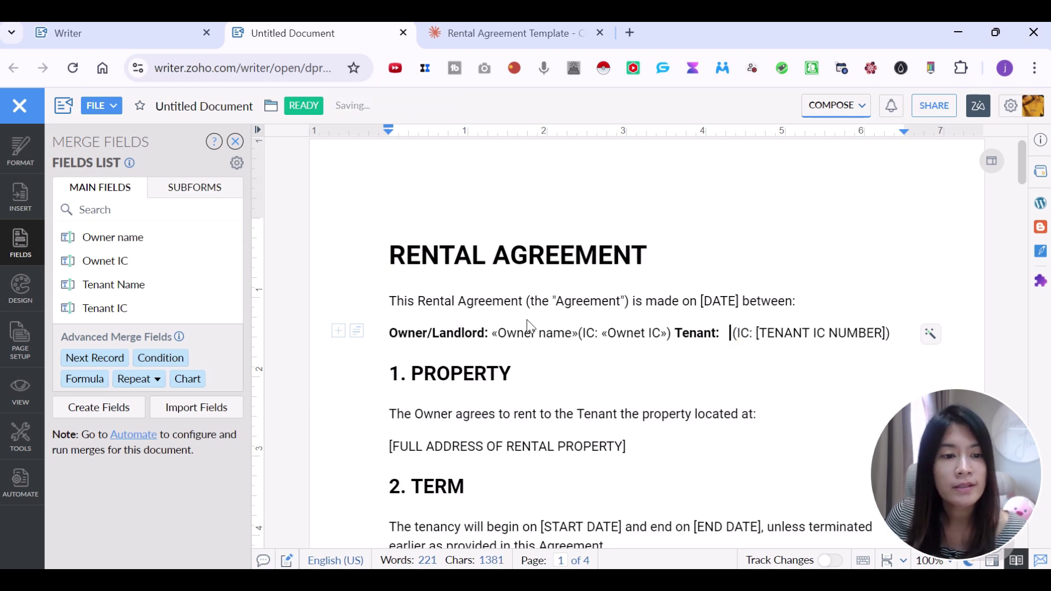
click(121, 286)
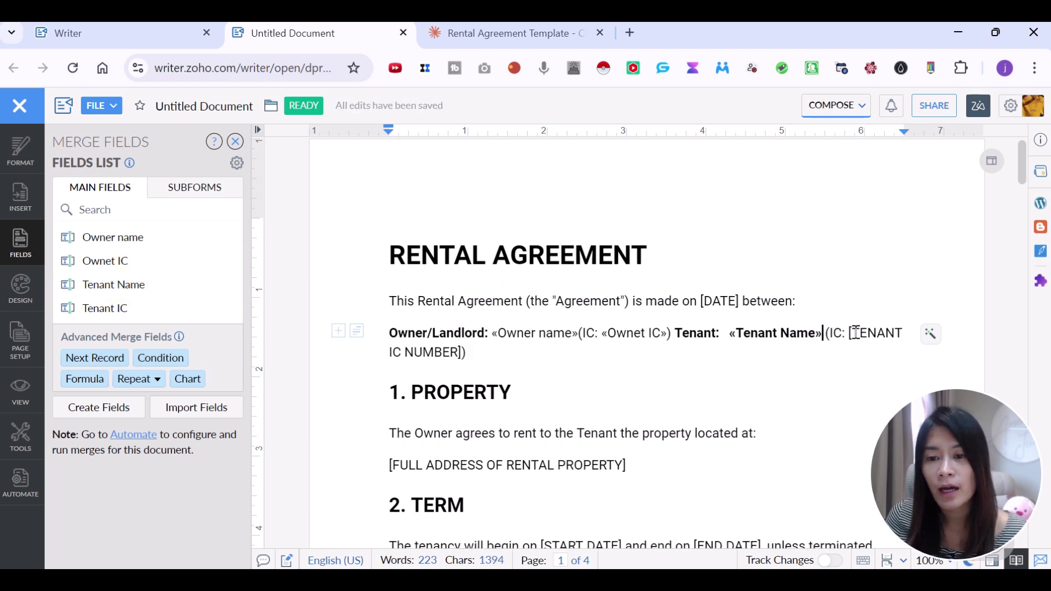
Replace [TENANT IC NUMBER] with the Tenant IC merge field and move the Tenant details onto their own line
drag(850, 333, 463, 353)
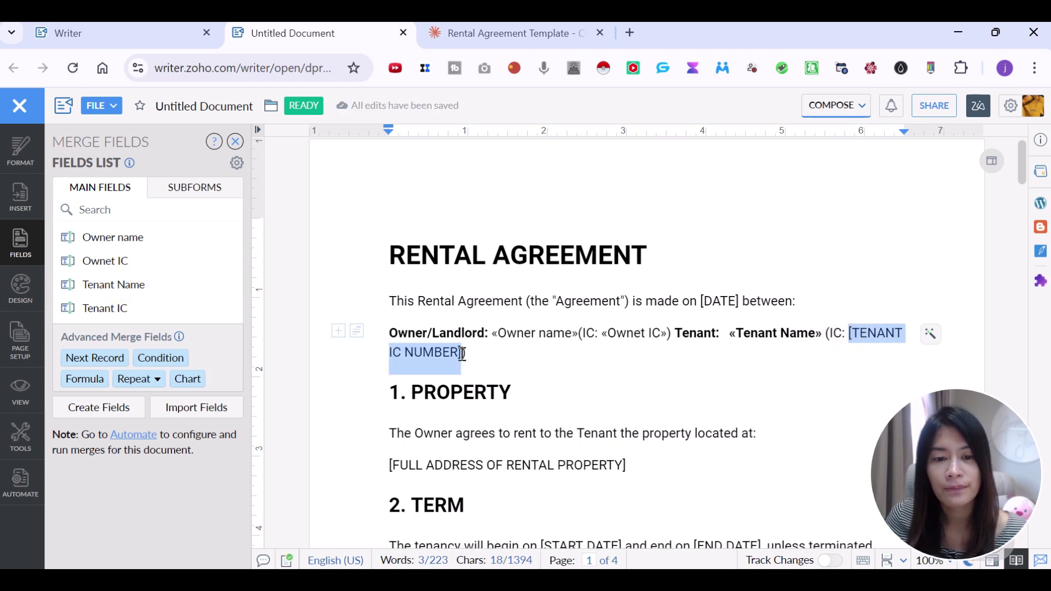
click(104, 308)
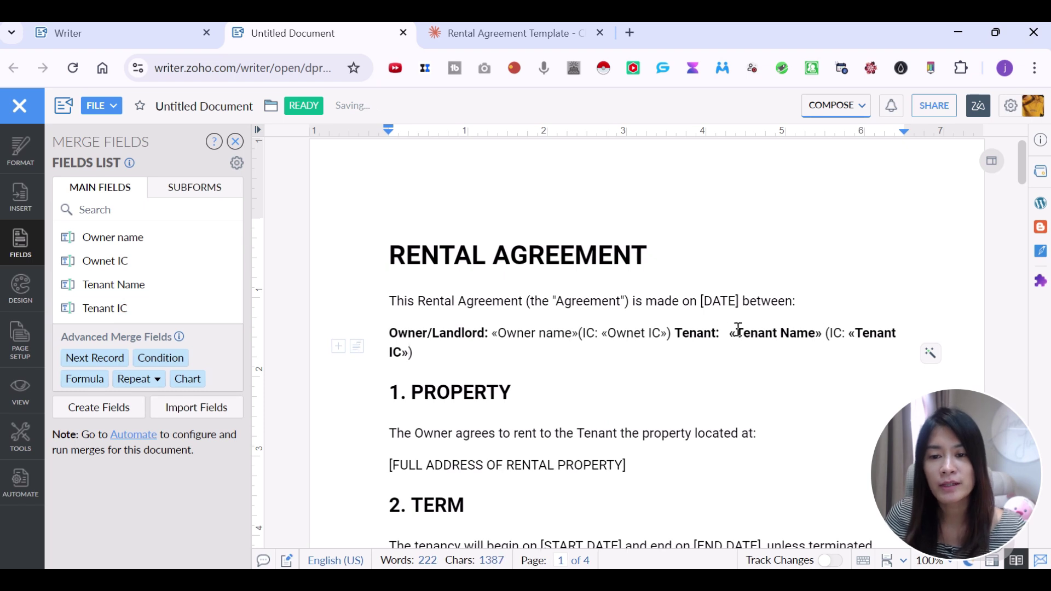
click(677, 334)
key(Return)
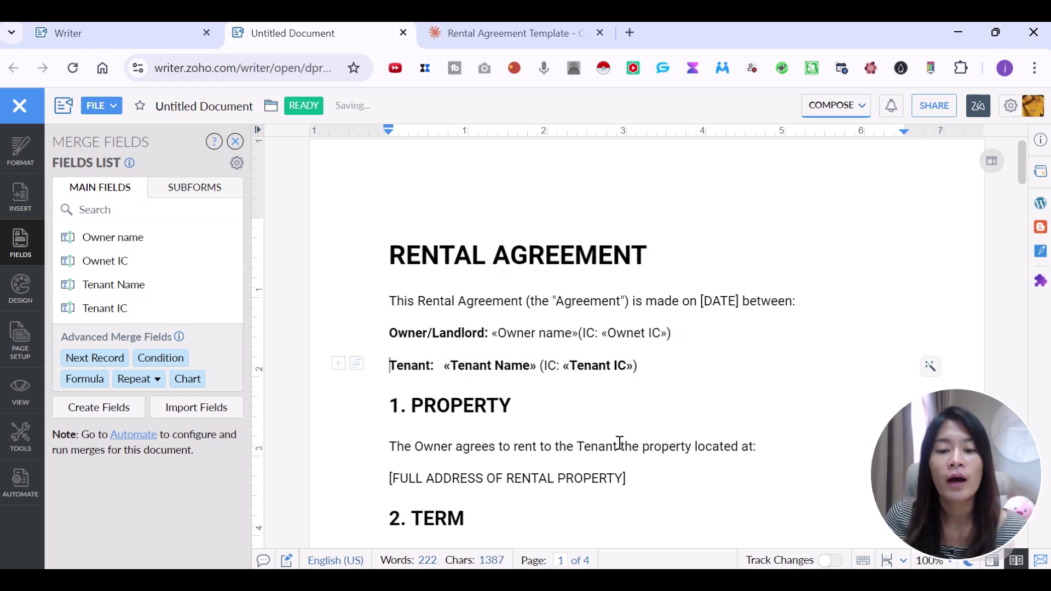
Review the agreement's bracketed placeholders, including [DATE] and [FULL ADDRESS OF RENTAL PROPERTY], as candidates for merge fields
scroll(619, 442, down, 2)
drag(636, 401, 370, 396)
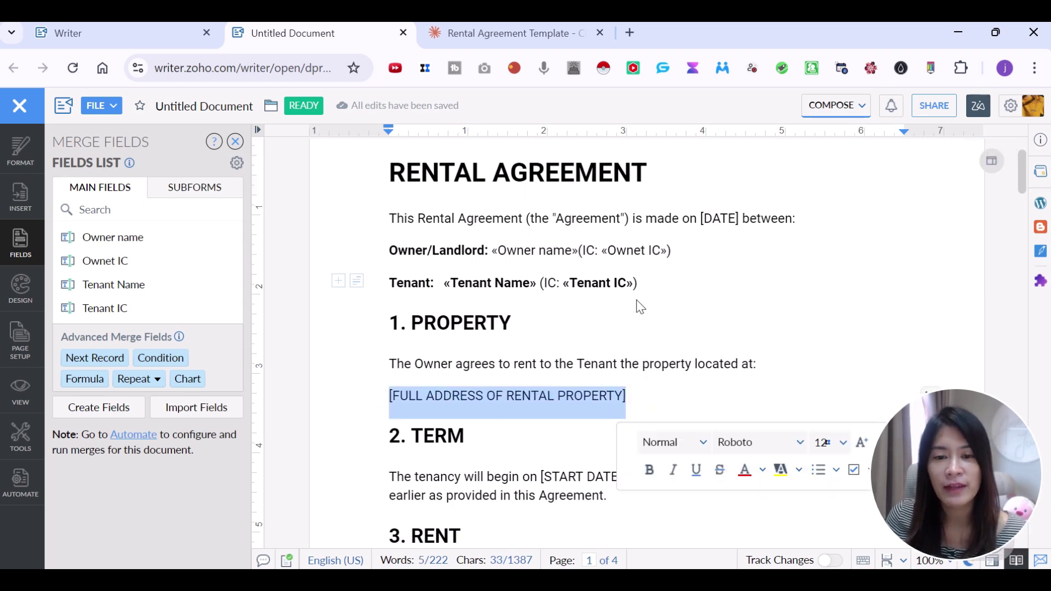
drag(639, 298, 389, 216)
drag(739, 221, 700, 225)
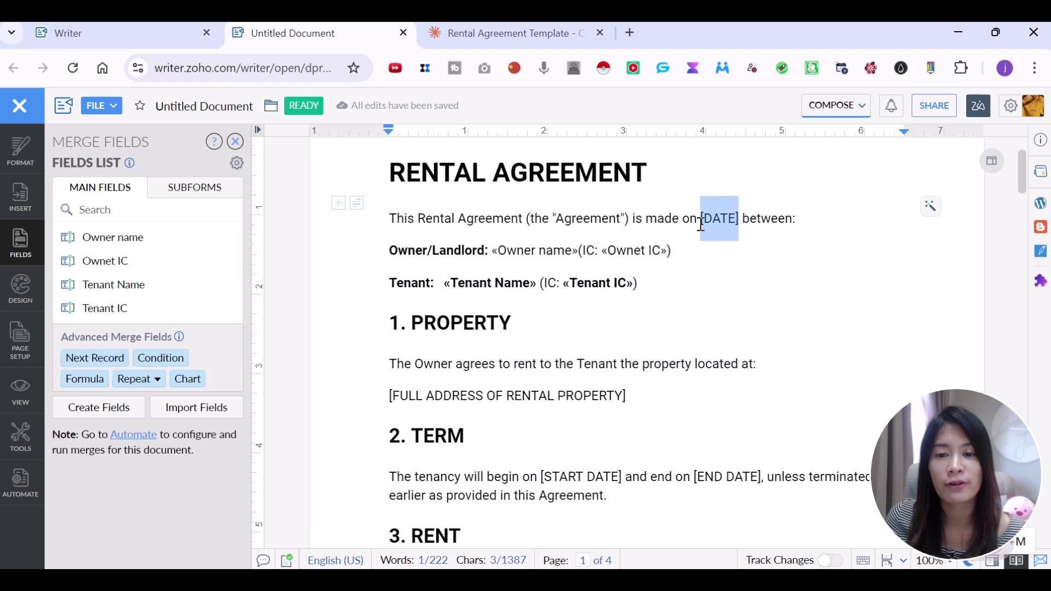
click(701, 224)
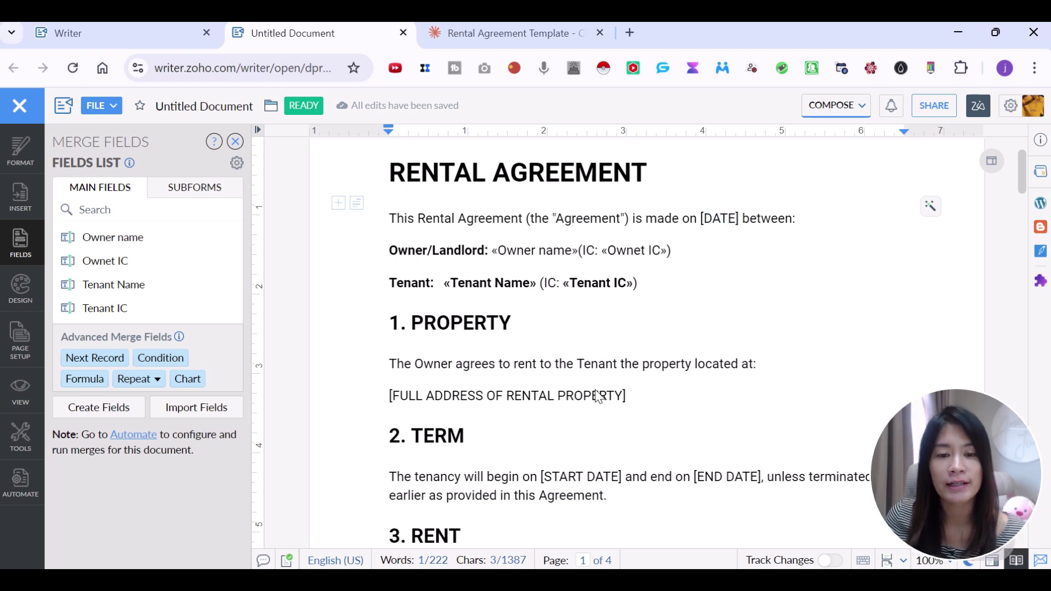
drag(668, 393, 377, 399)
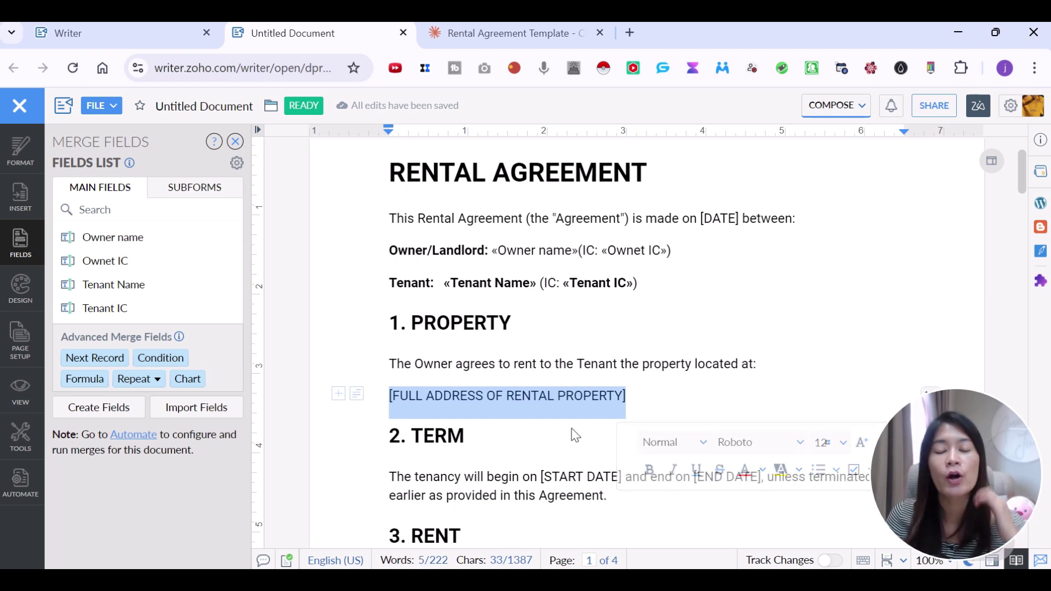
scroll(685, 410, down, 2)
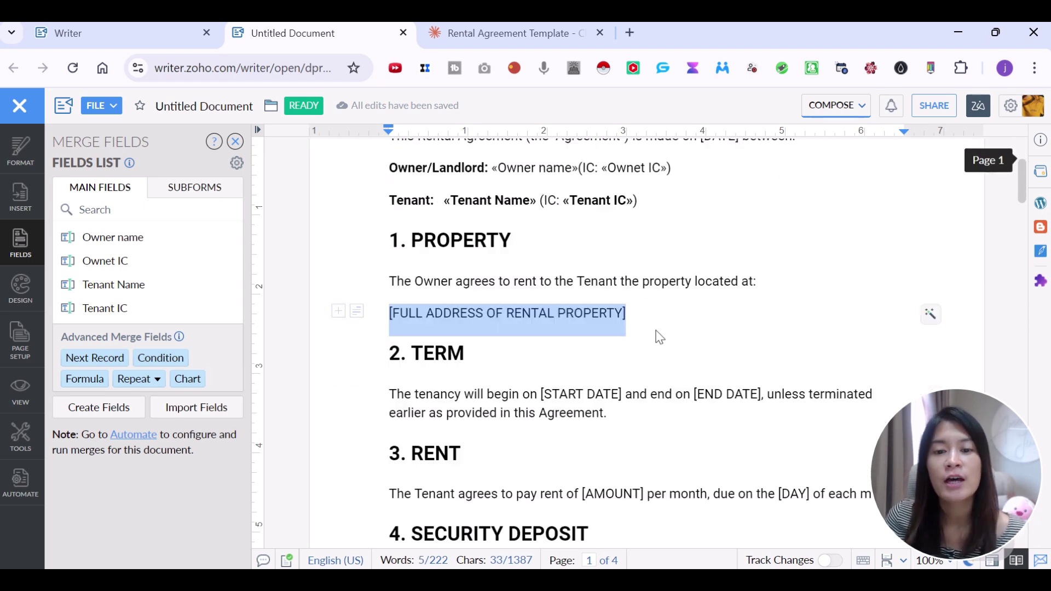
scroll(635, 361, up, 4)
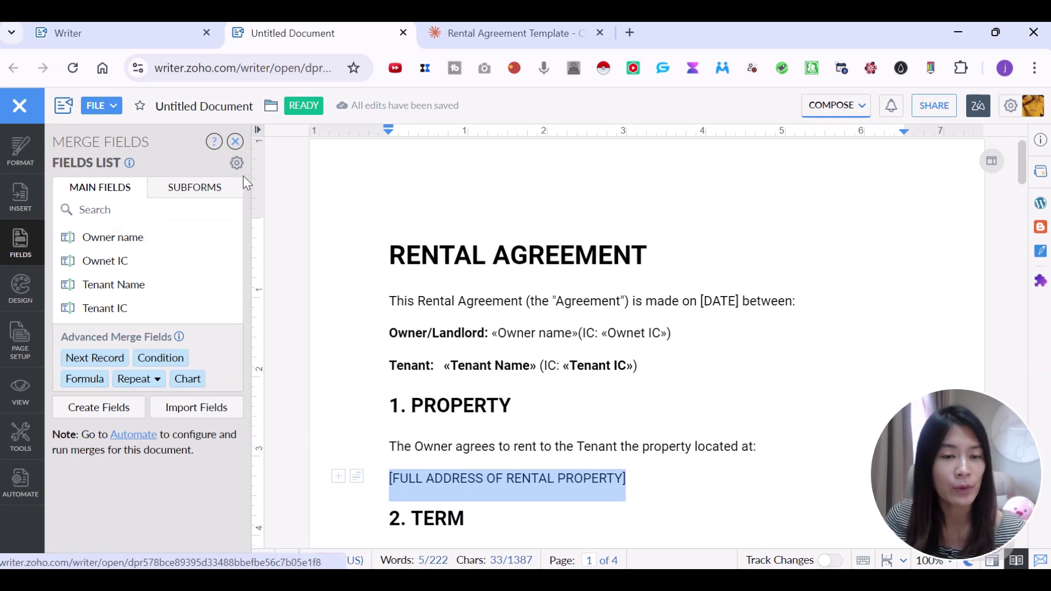
Convert the rental agreement document to a Merge template and confirm the conversion
click(235, 142)
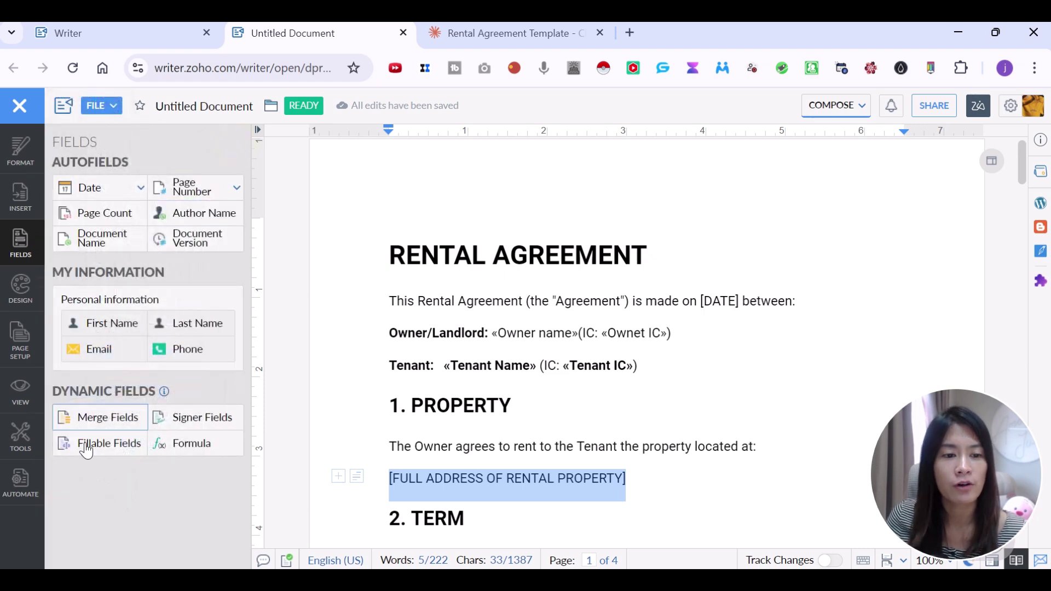
click(20, 481)
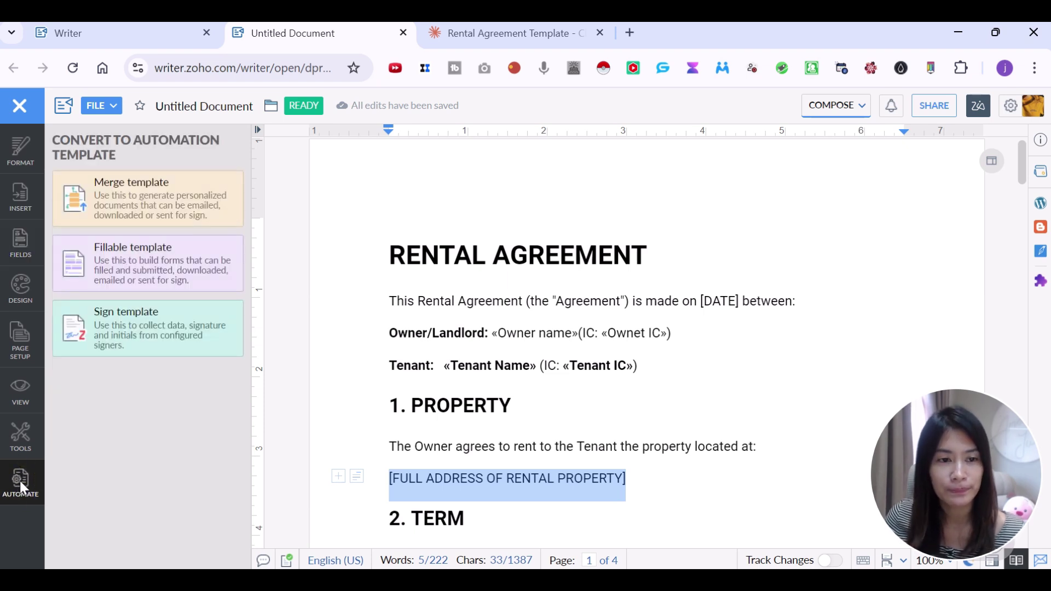
click(155, 201)
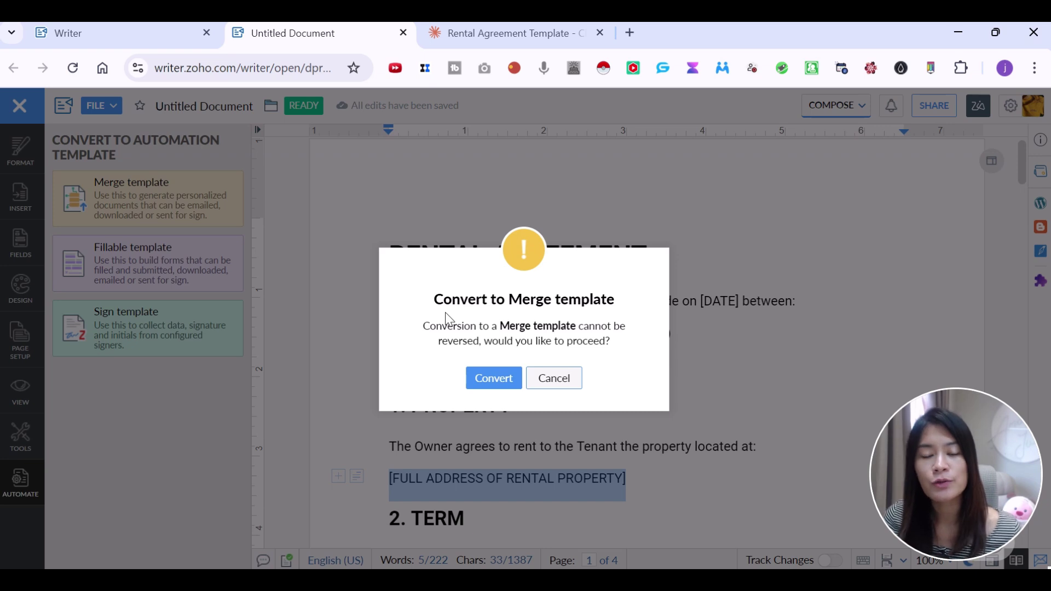
click(492, 383)
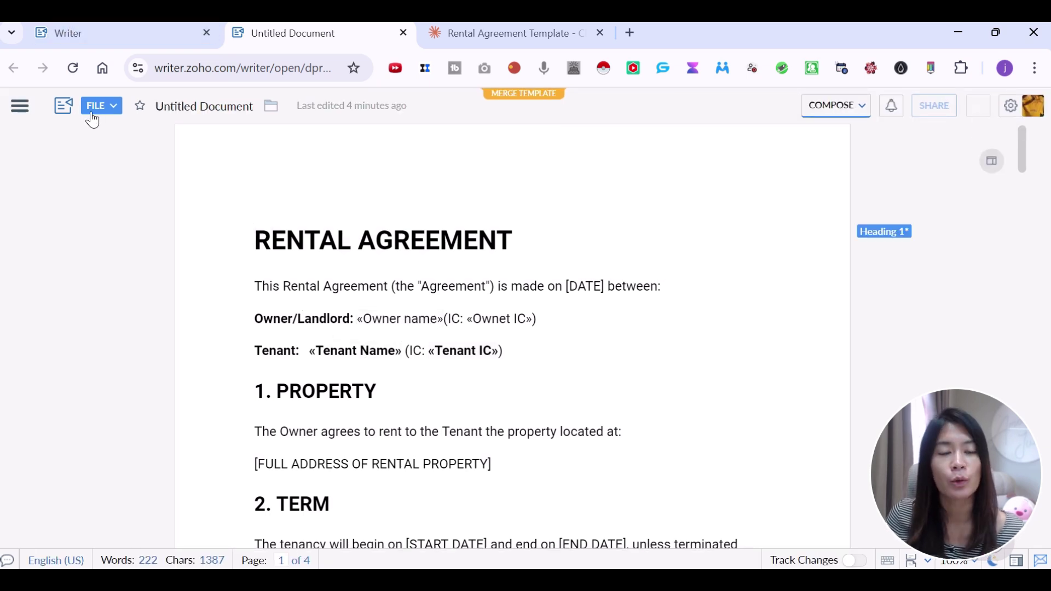
Add Zoho Sheet as the template's data source by creating a new workbook in My Folders
click(22, 107)
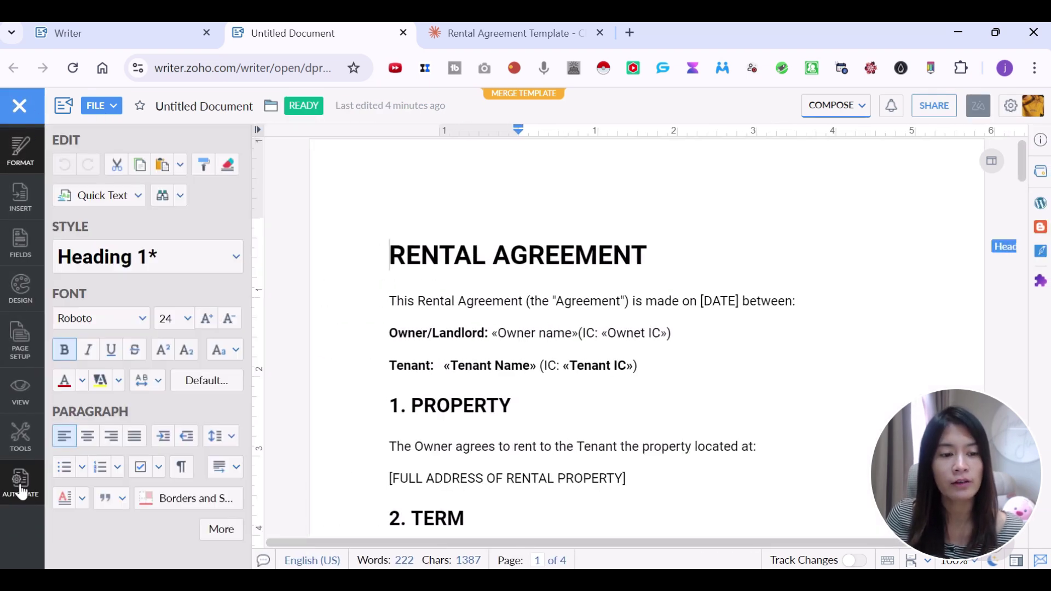
click(20, 482)
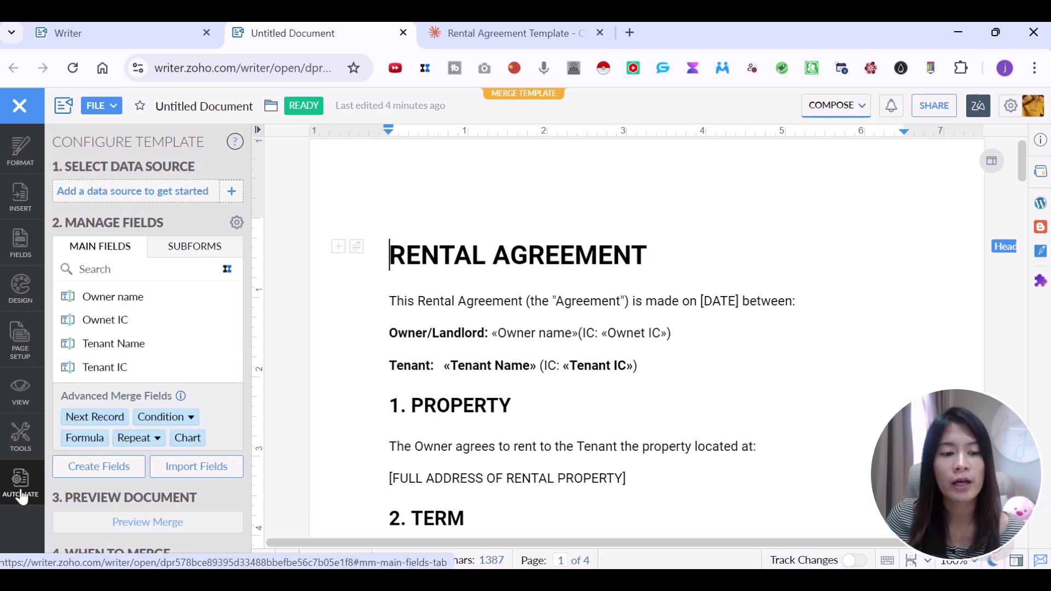
click(126, 192)
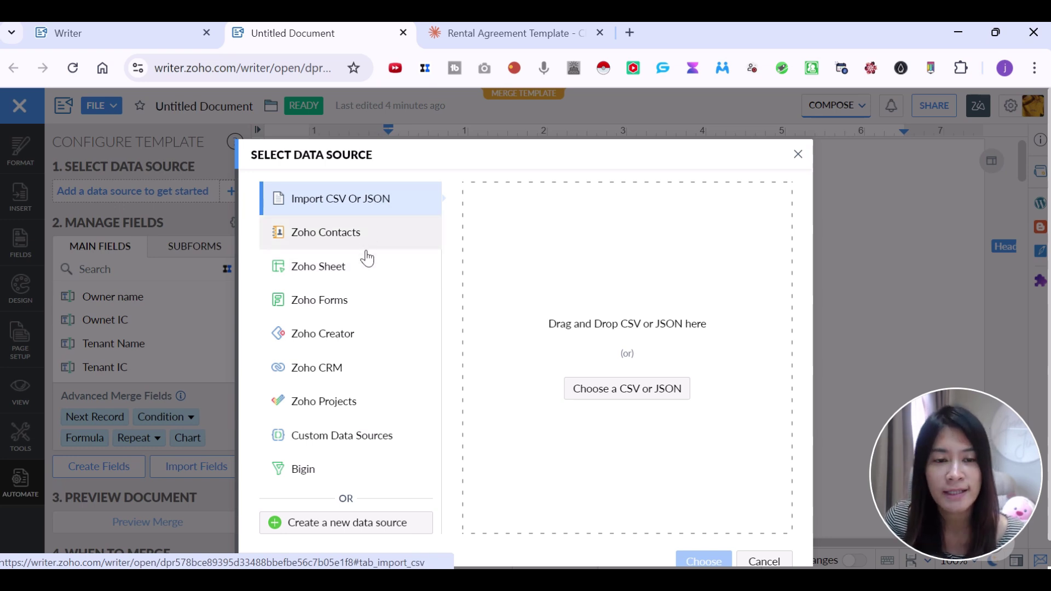
click(343, 274)
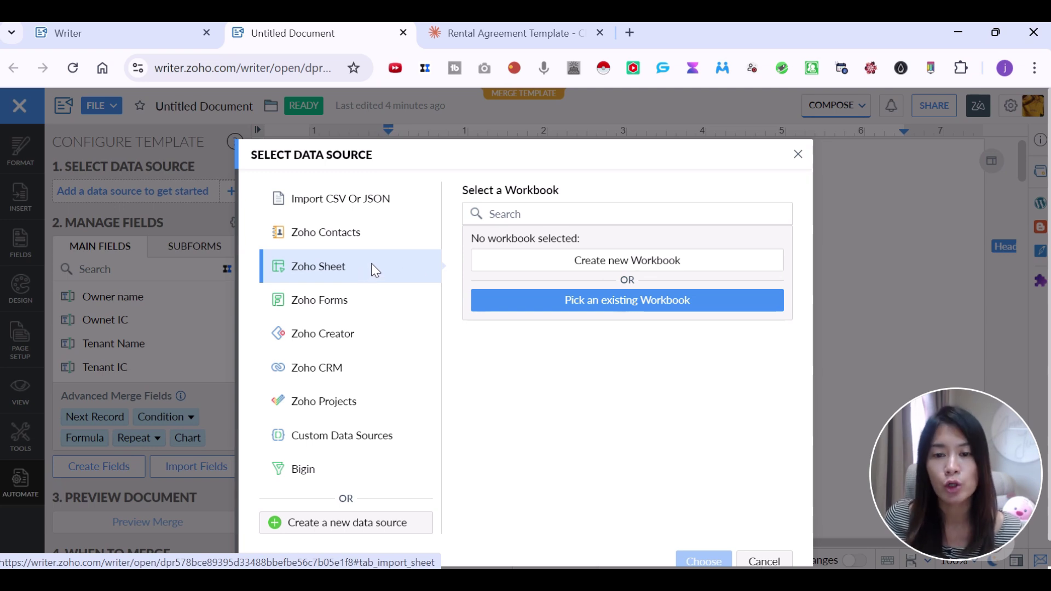
click(603, 263)
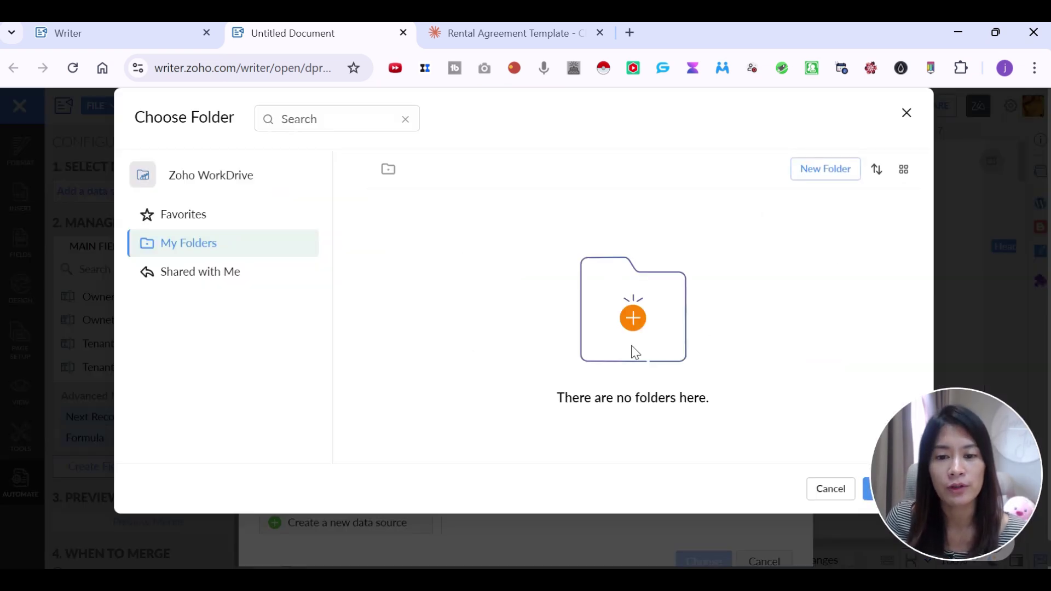
drag(932, 486, 940, 372)
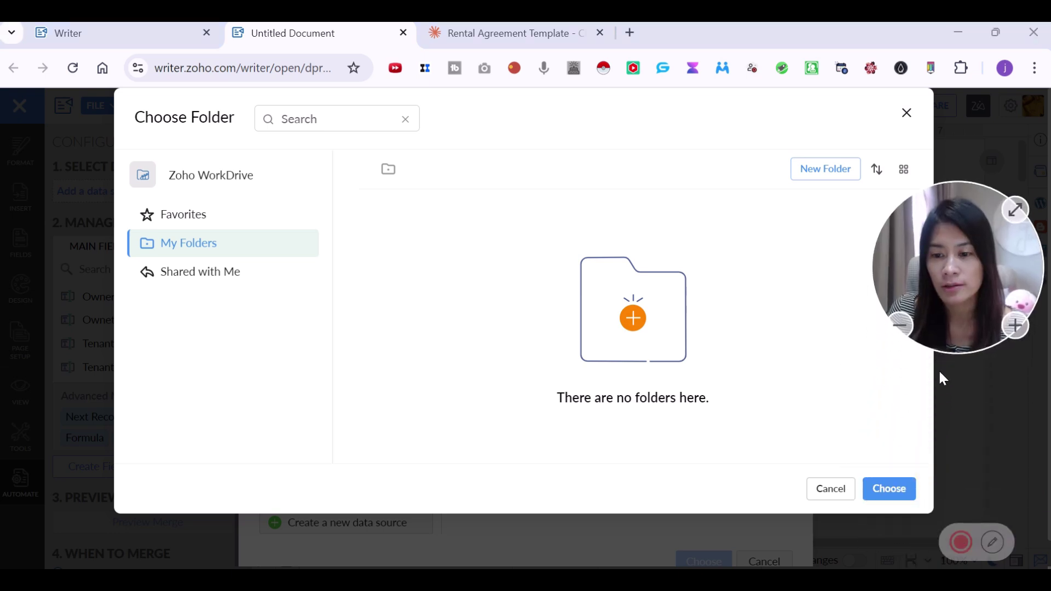
click(894, 489)
drag(931, 156, 952, 492)
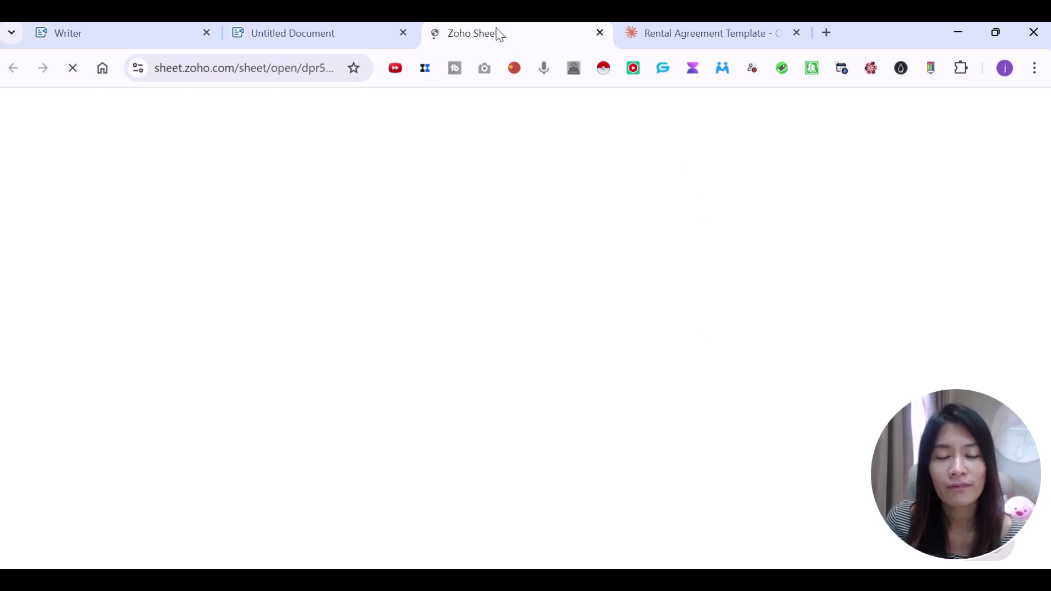
drag(952, 494, 930, 140)
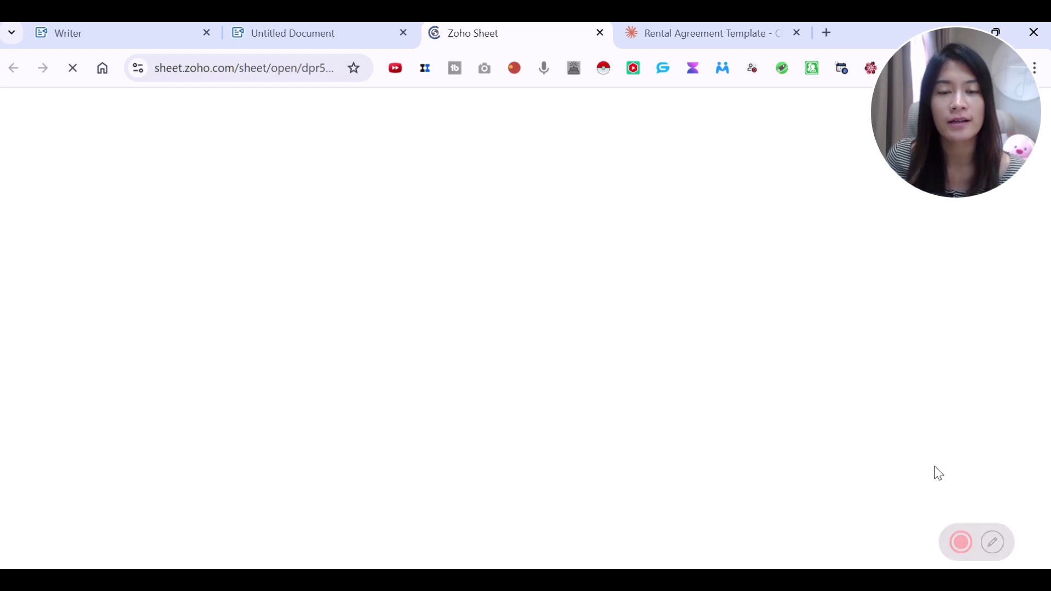
Rename the new workbook and enter the row 1 headers Owner name s, owner ic s, tenant name s and tenant ic s
mouse_move(960, 541)
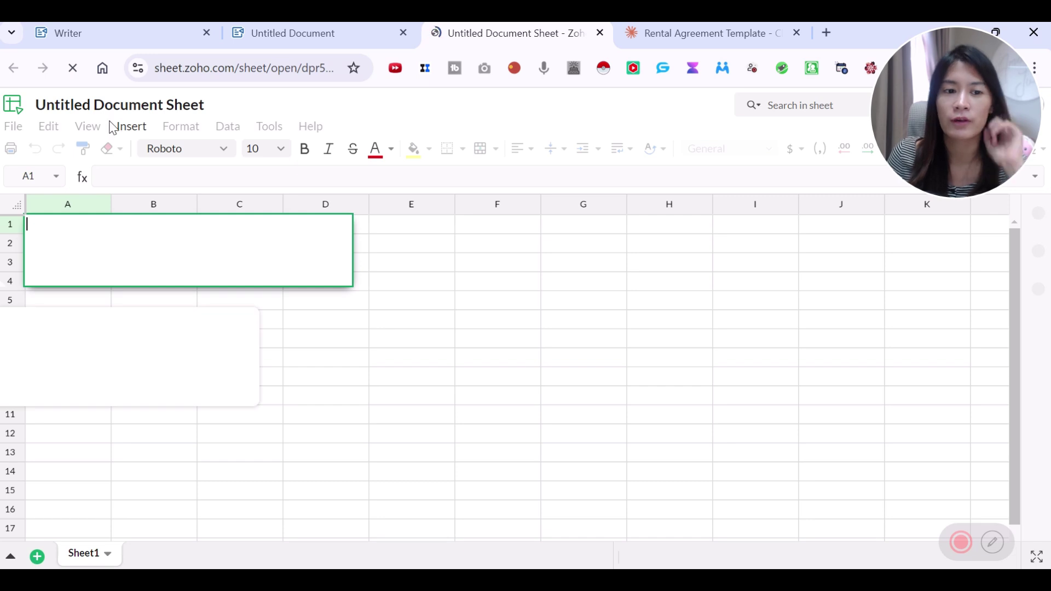
double_click(113, 106)
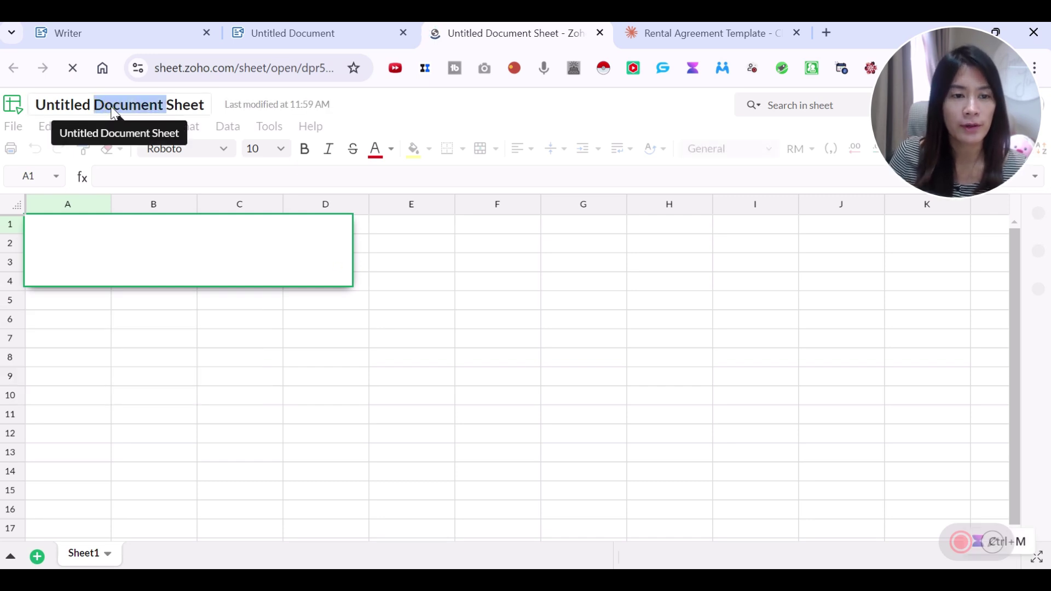
key(ctrl+a)
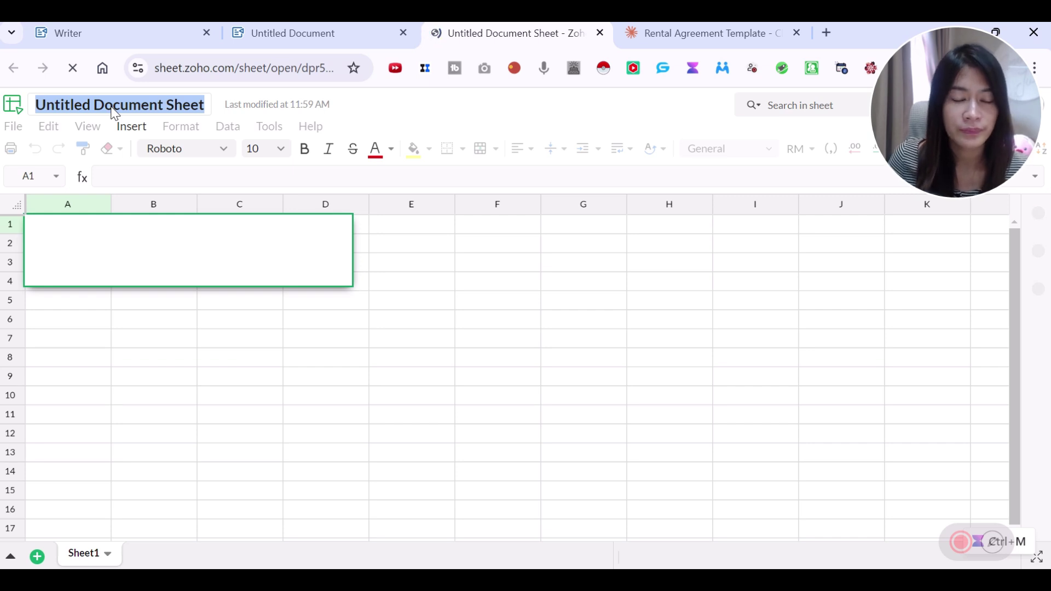
key(Return)
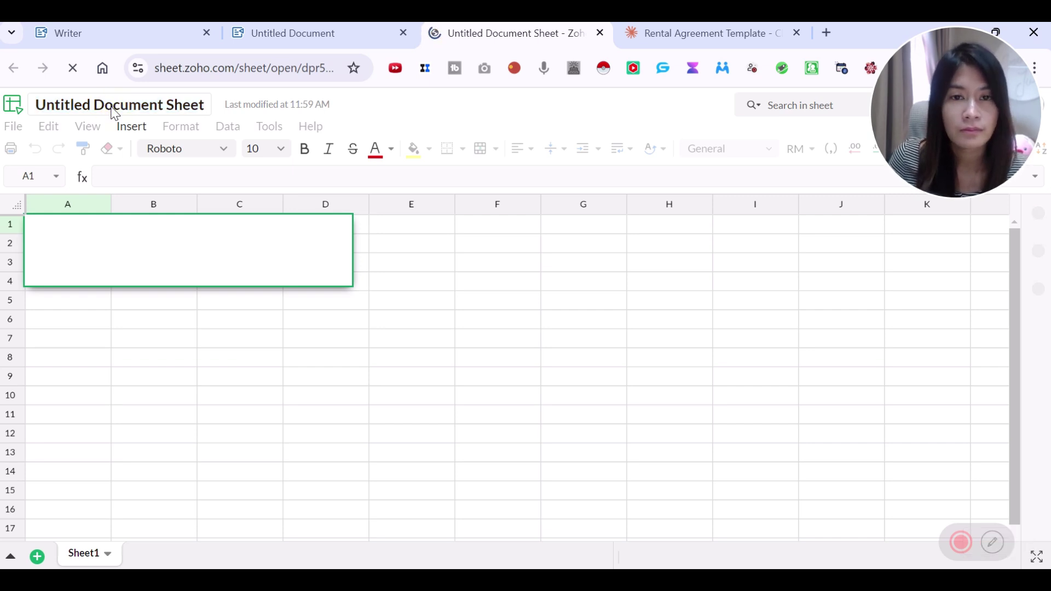
click(958, 545)
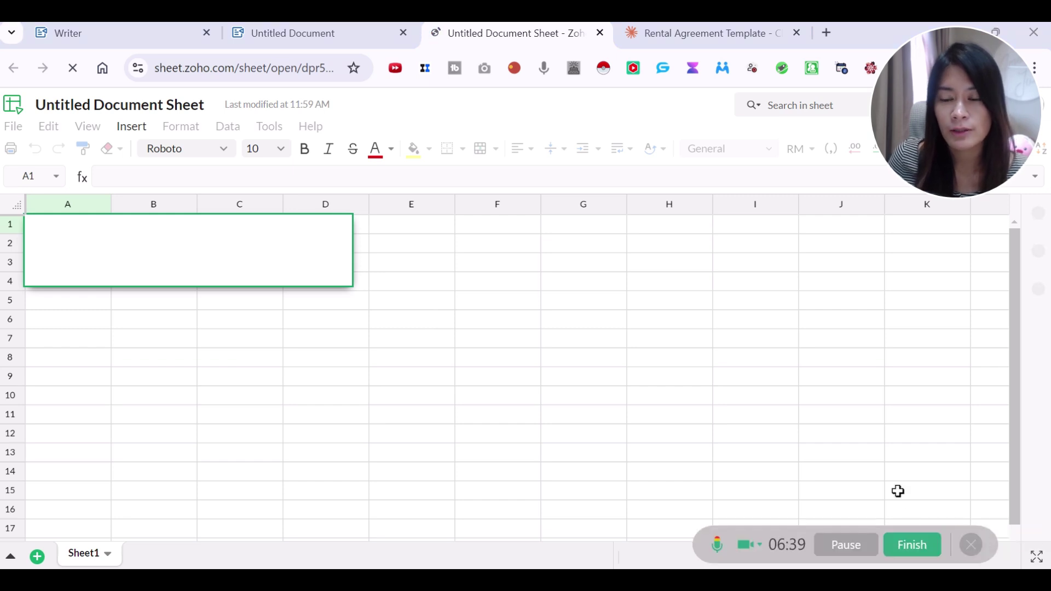
click(853, 546)
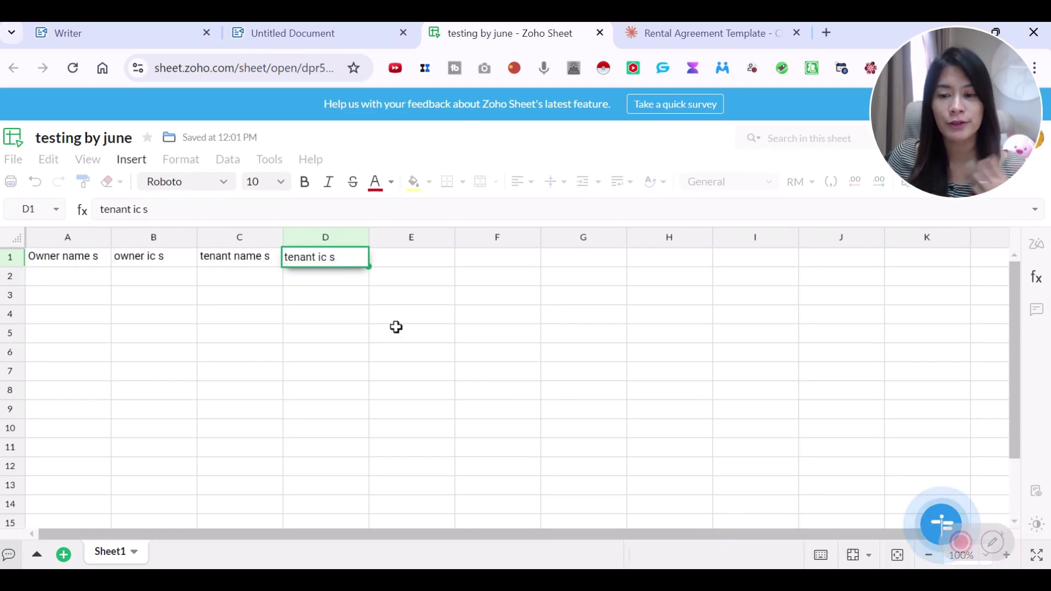
Fill rows 2 and 3 under the headers with sample owner and tenant names and their IC numbers
click(51, 259)
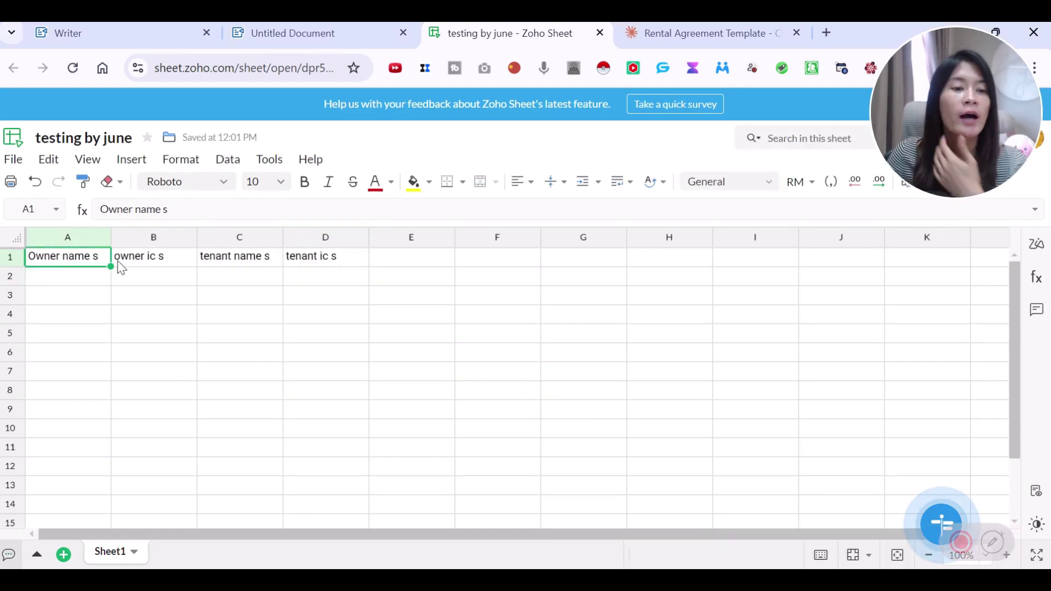
click(68, 278)
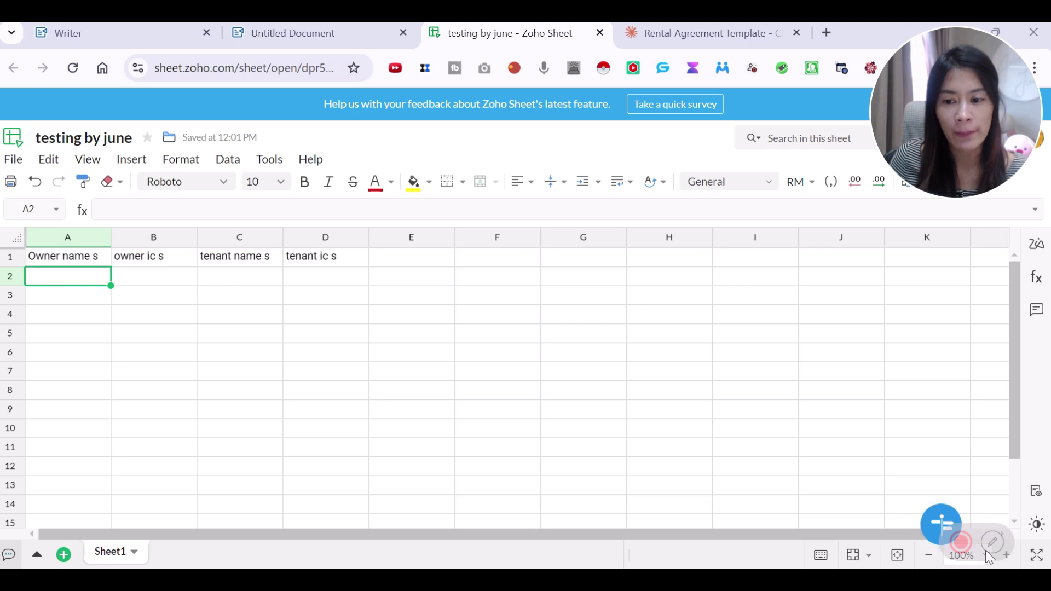
mouse_move(926, 548)
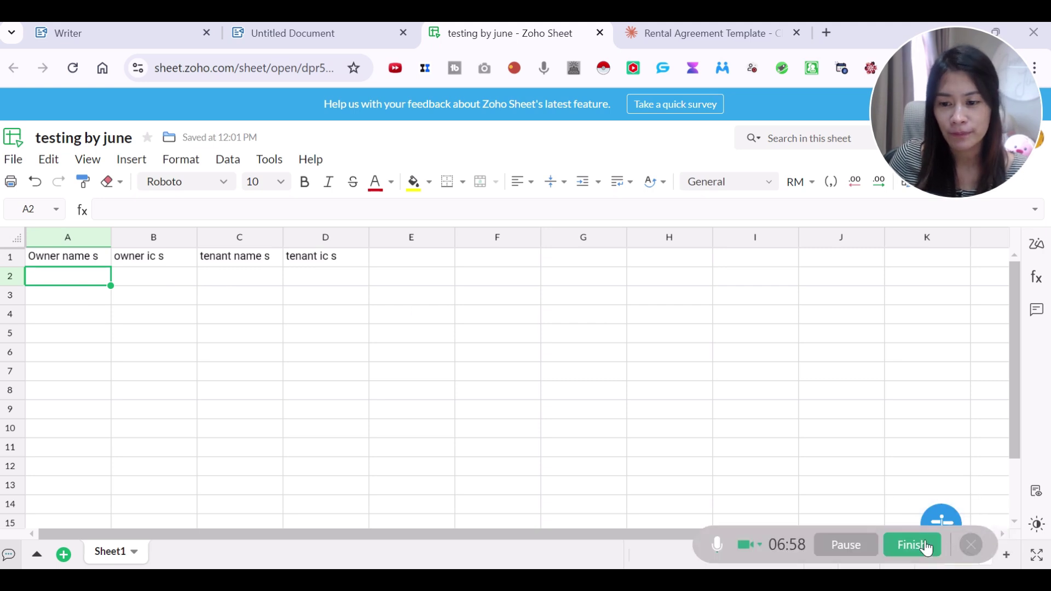
click(857, 556)
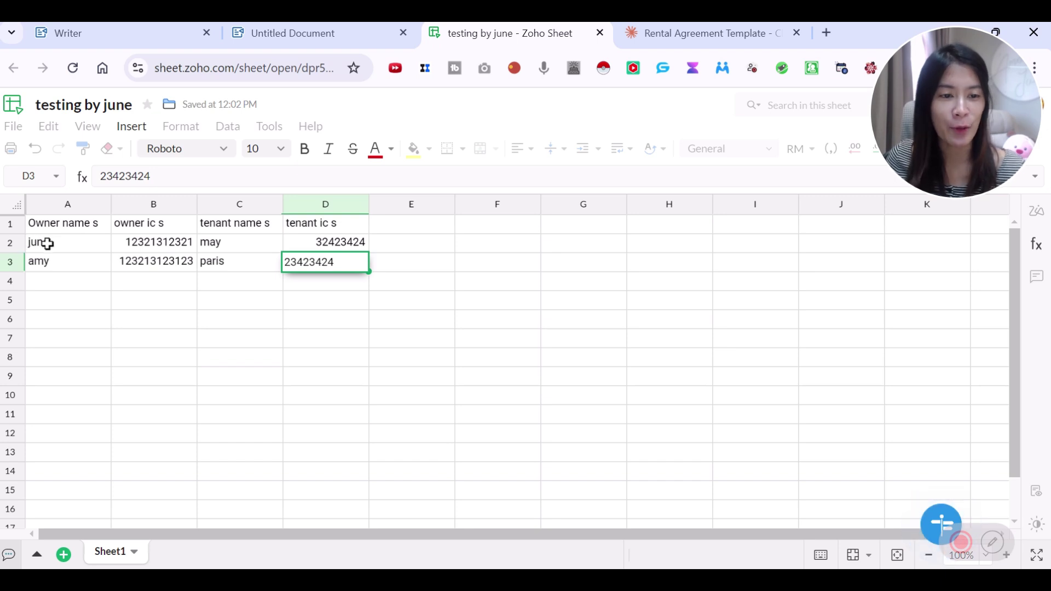
click(221, 246)
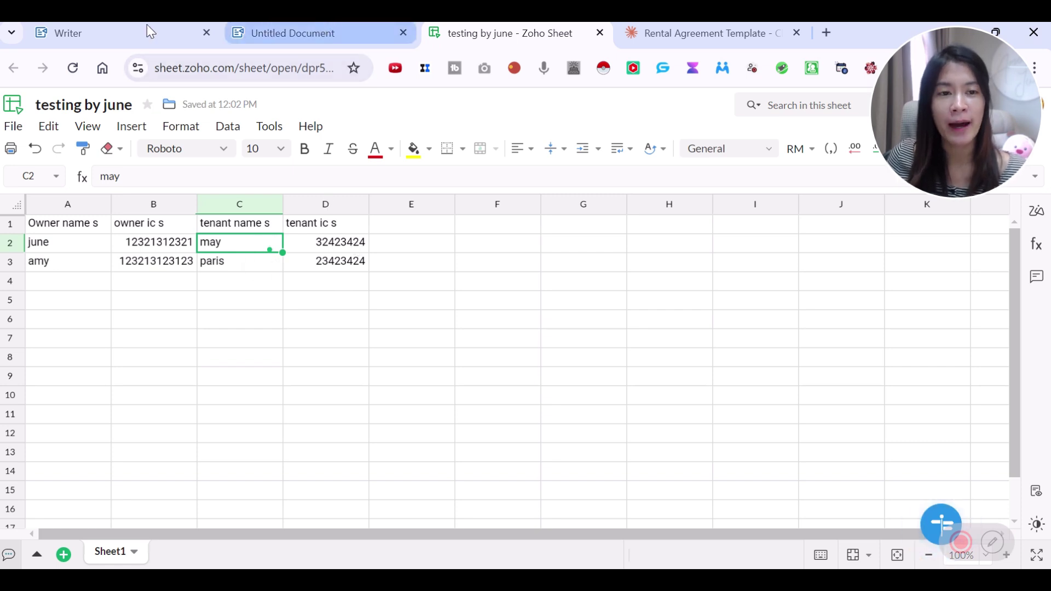
Return to the Writer template and map Owner name to Owner name s and Ownet IC to owner ic s
click(259, 33)
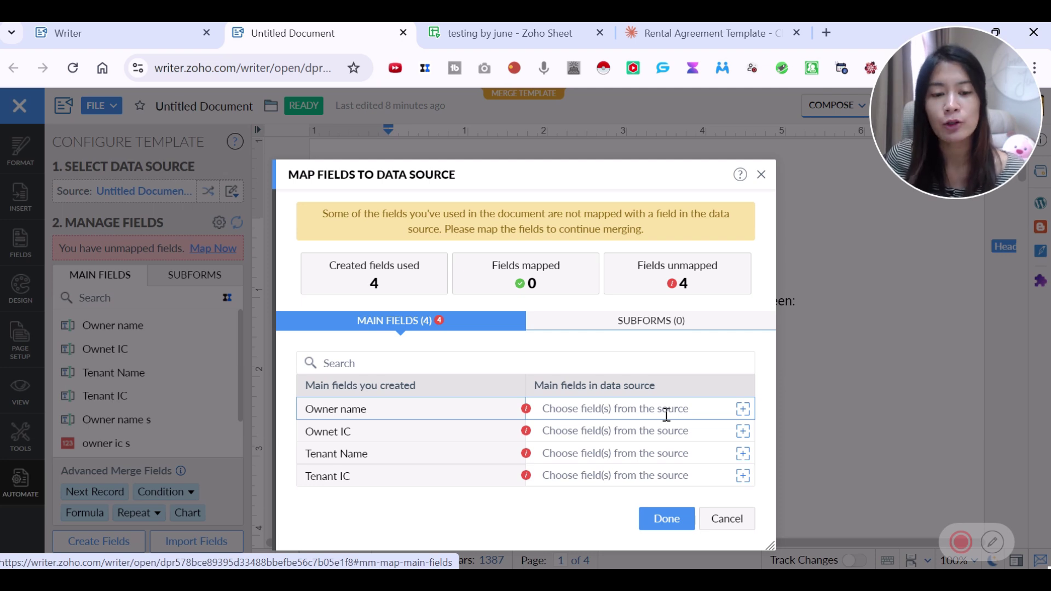
click(745, 415)
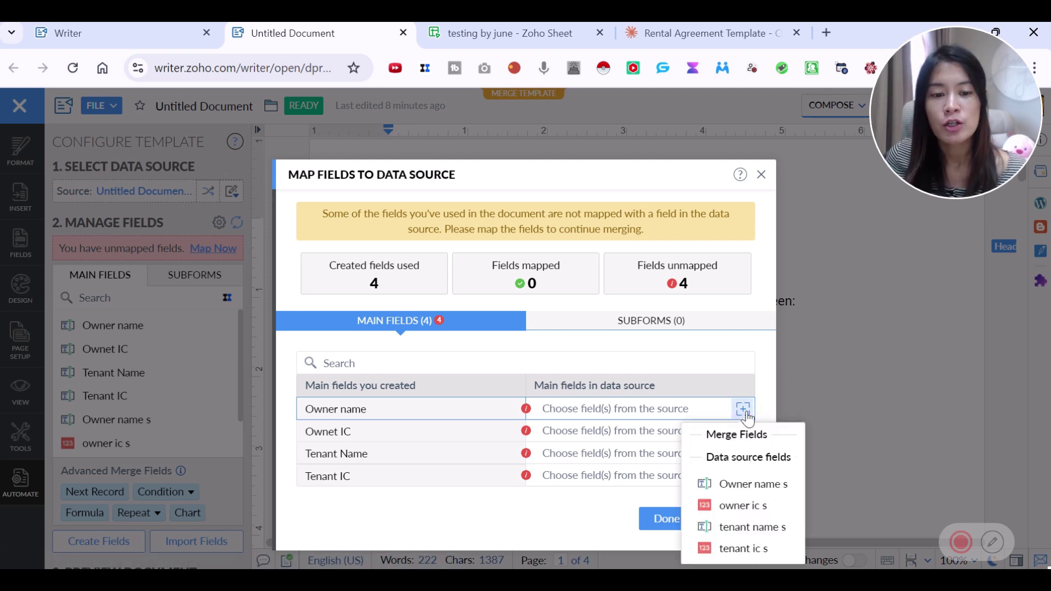
click(738, 492)
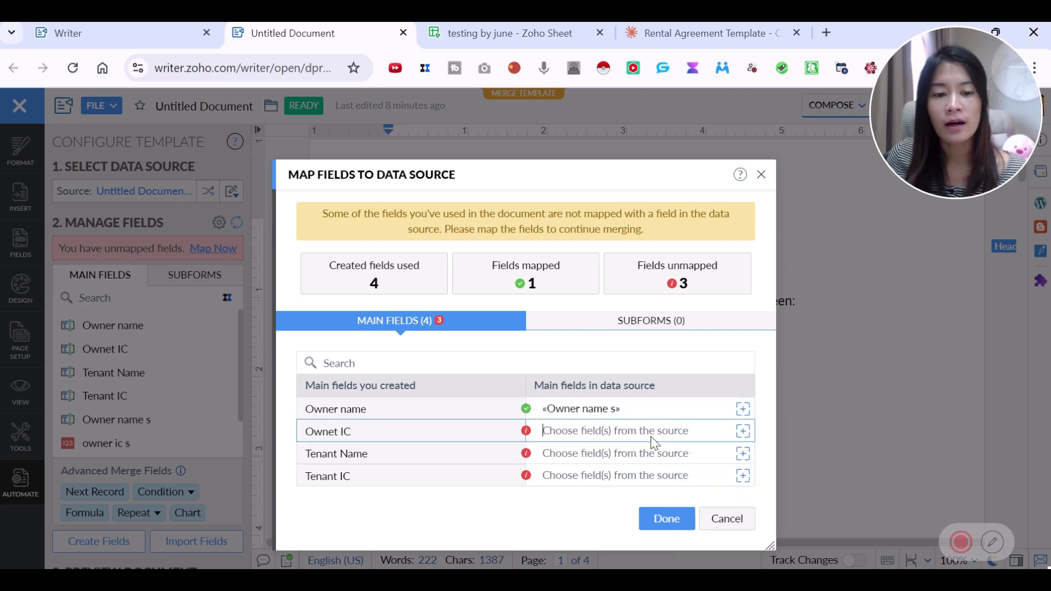
click(742, 431)
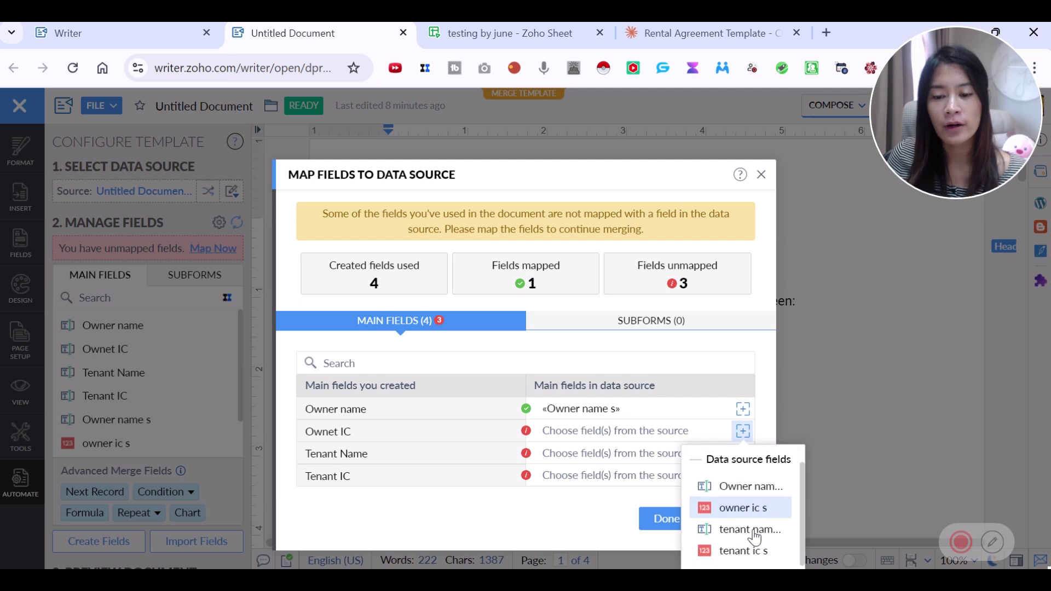
click(756, 509)
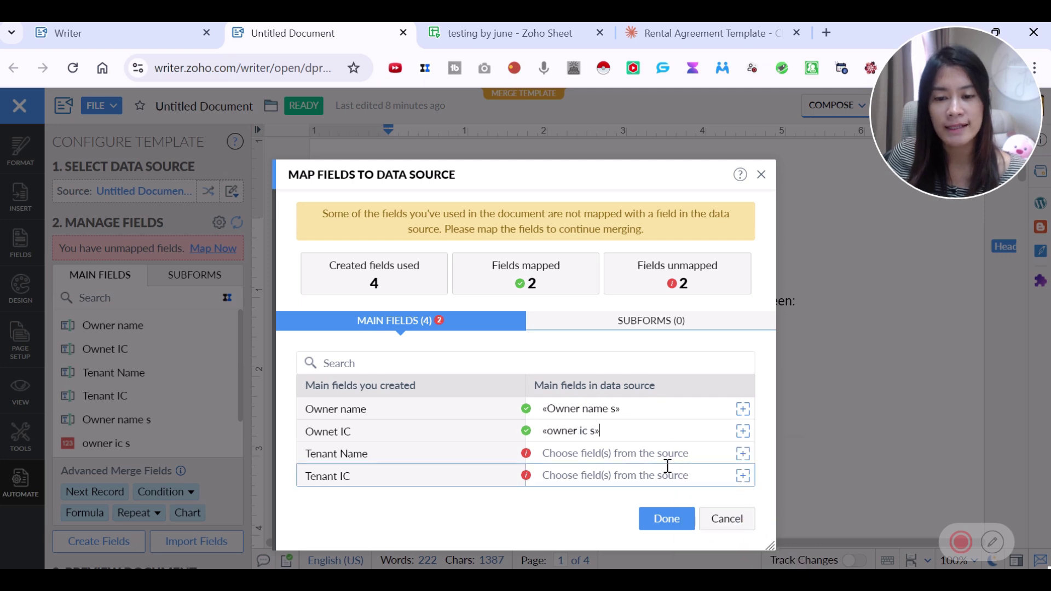
Map Tenant Name to tenant name s and Tenant IC to tenant ic s, and save the field mapping
click(428, 37)
click(365, 23)
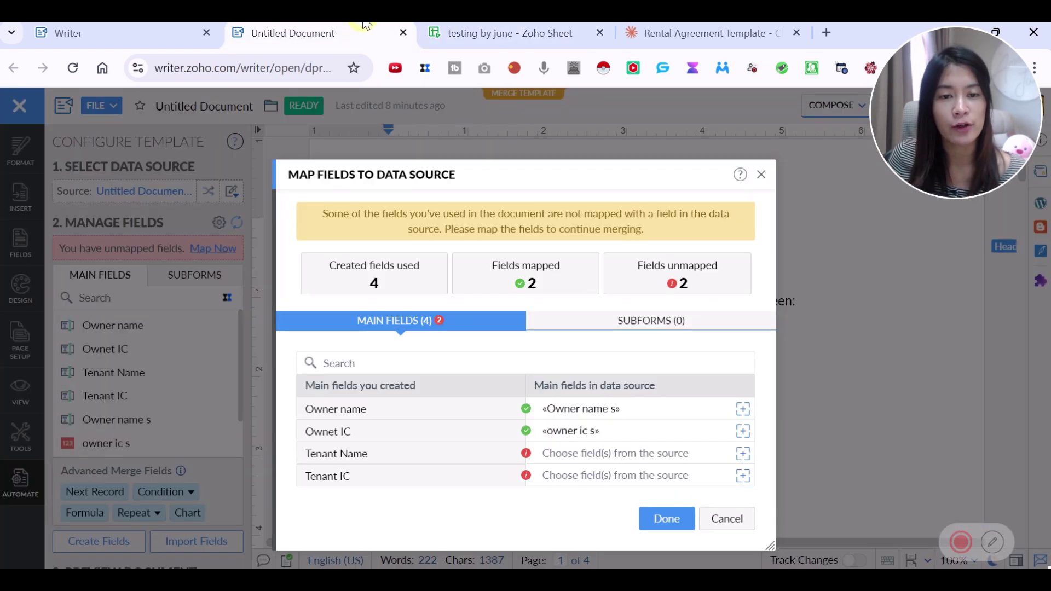
click(744, 456)
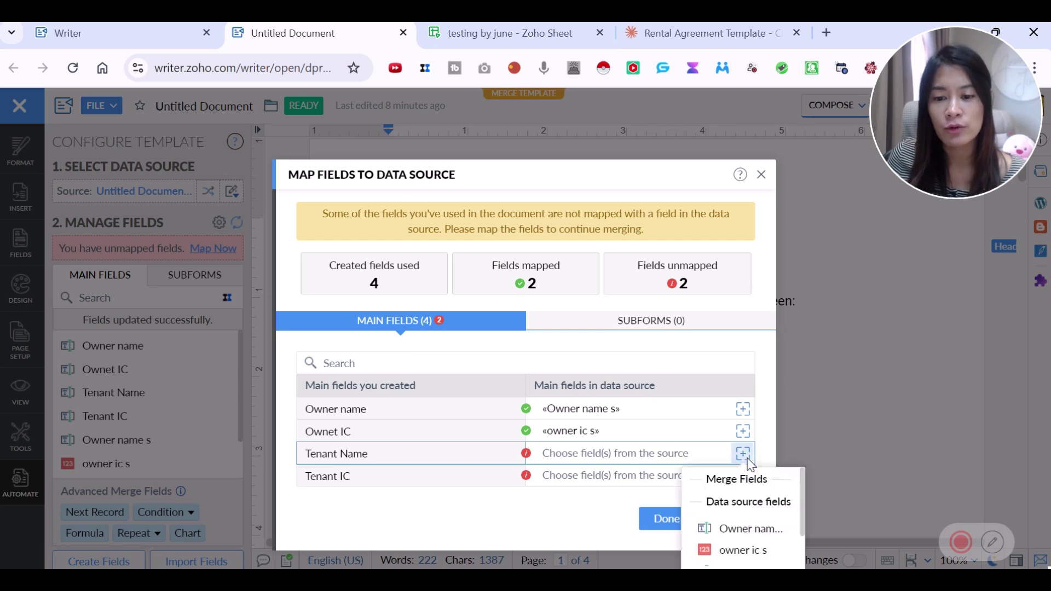
scroll(731, 498, down, 2)
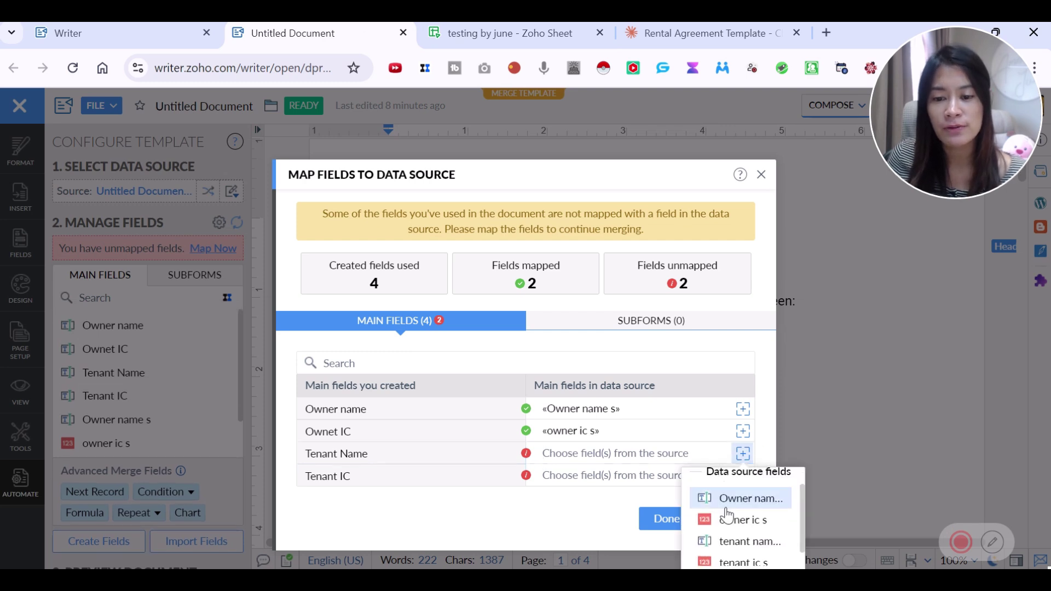
click(760, 534)
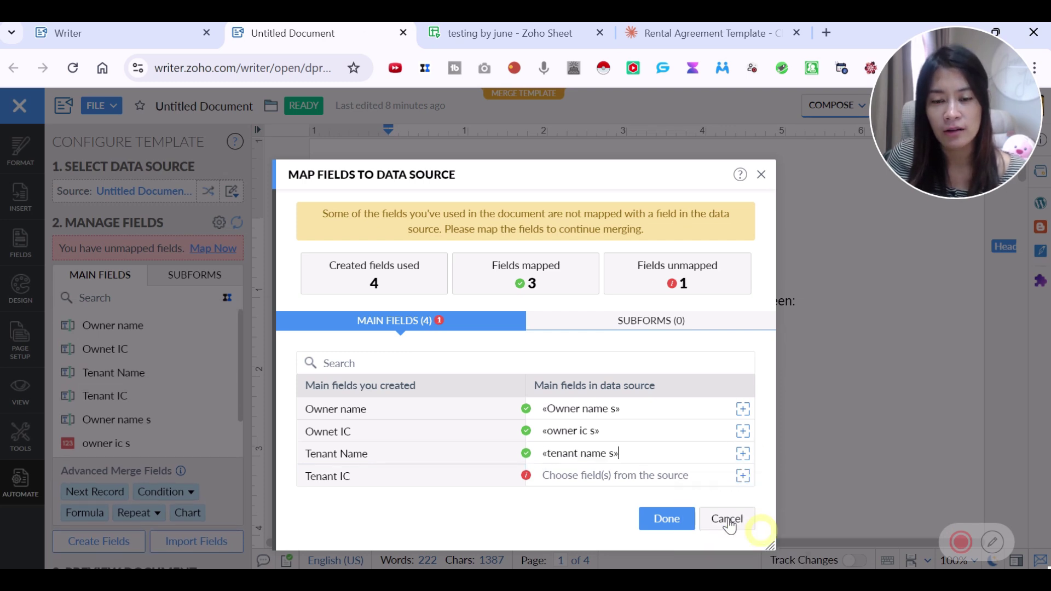
click(743, 482)
scroll(777, 550, down, 2)
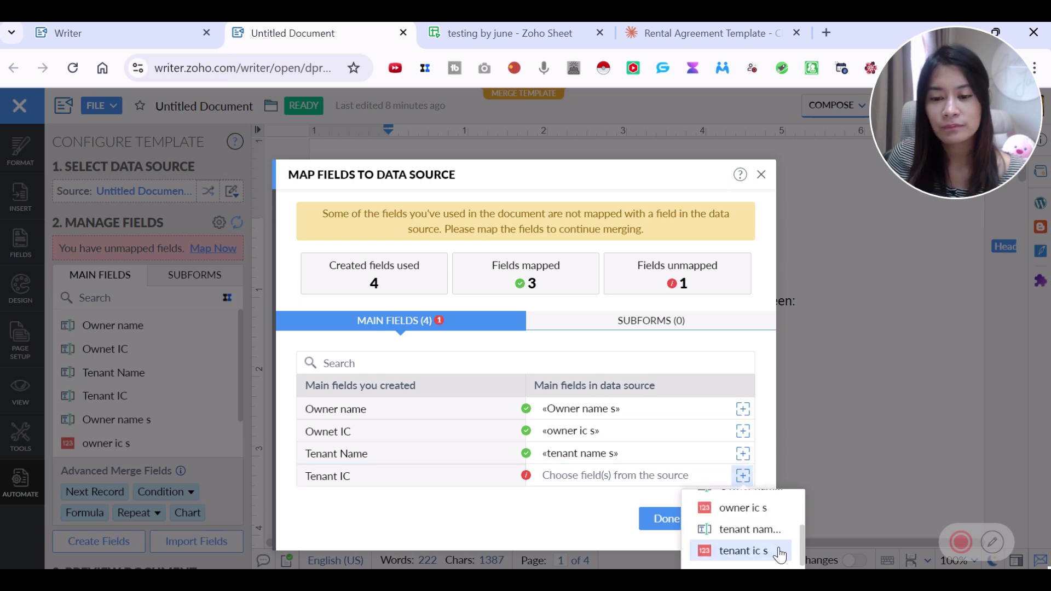
click(770, 553)
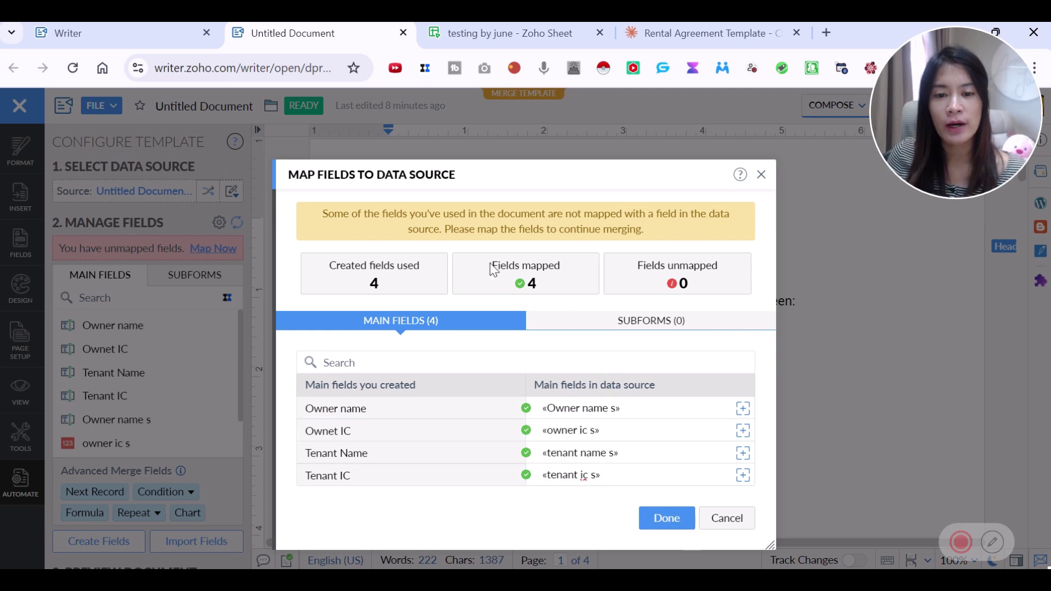
click(671, 513)
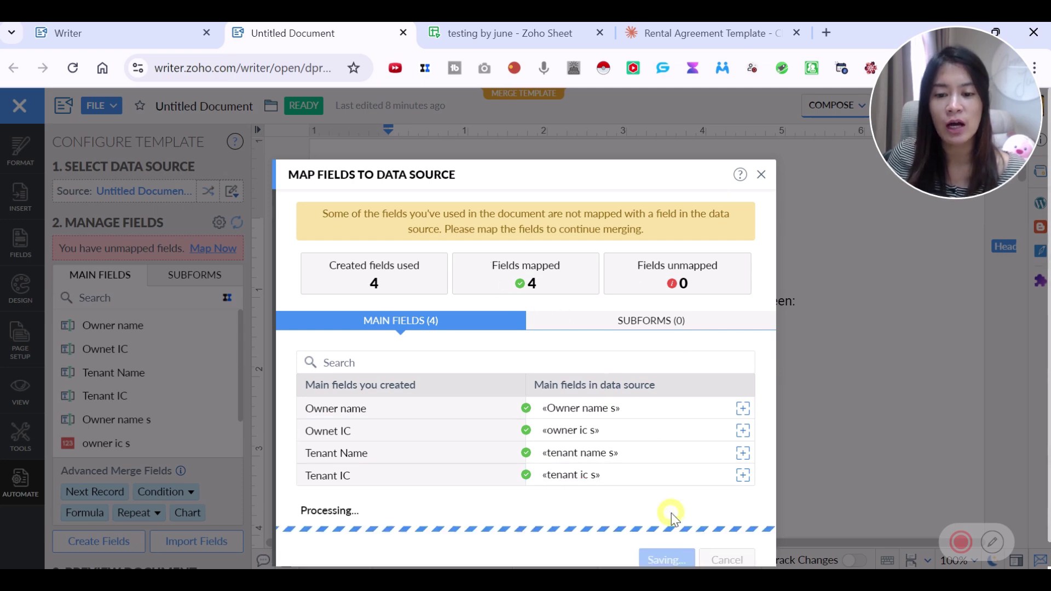
Try the On schedule option for when to merge and restore Manually/On Trigger
scroll(143, 383, down, 2)
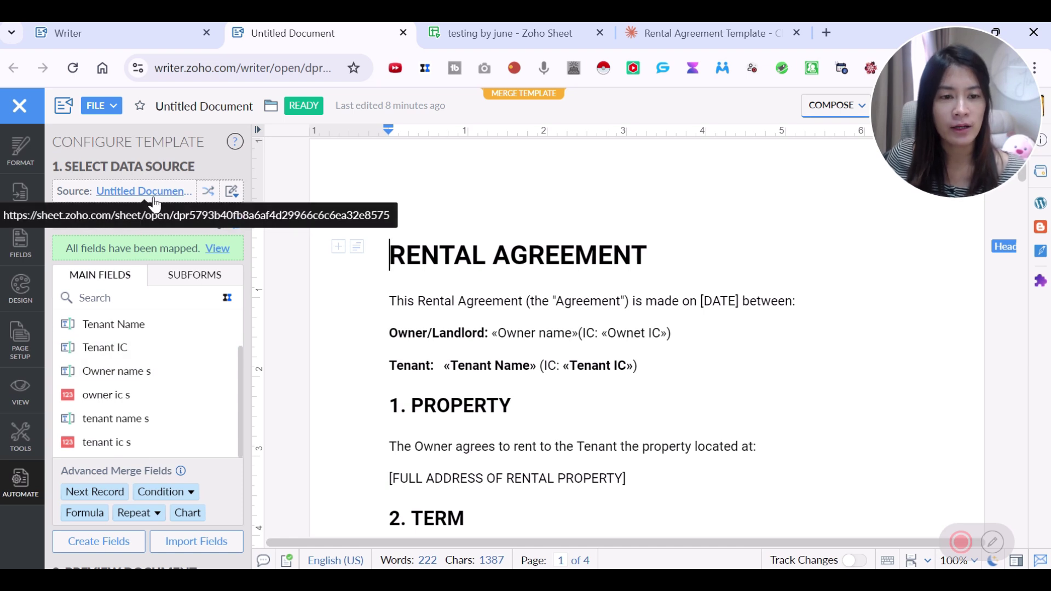
scroll(207, 404, down, 9)
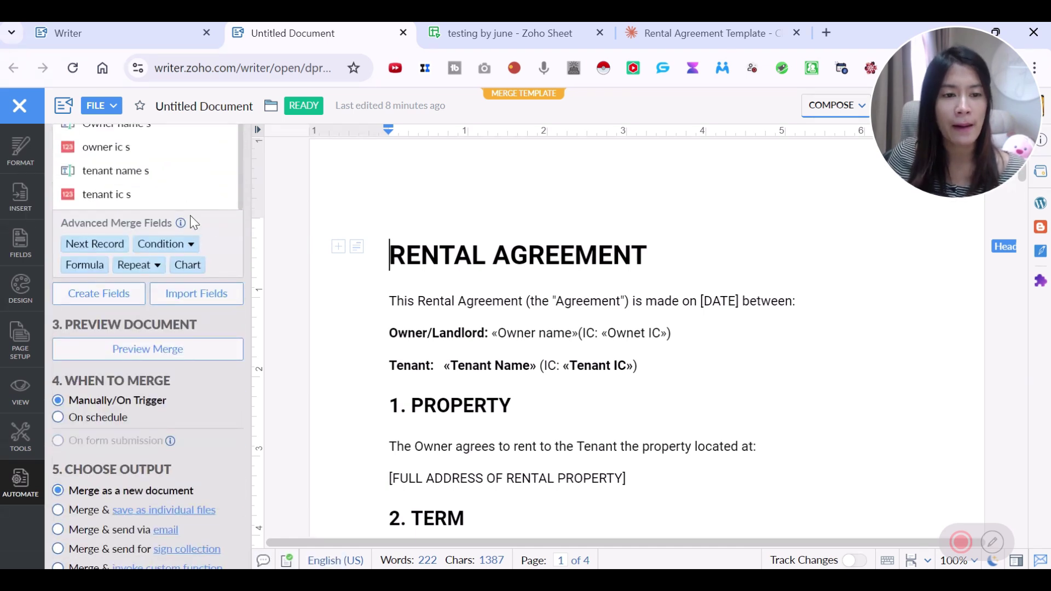
scroll(137, 225, up, 2)
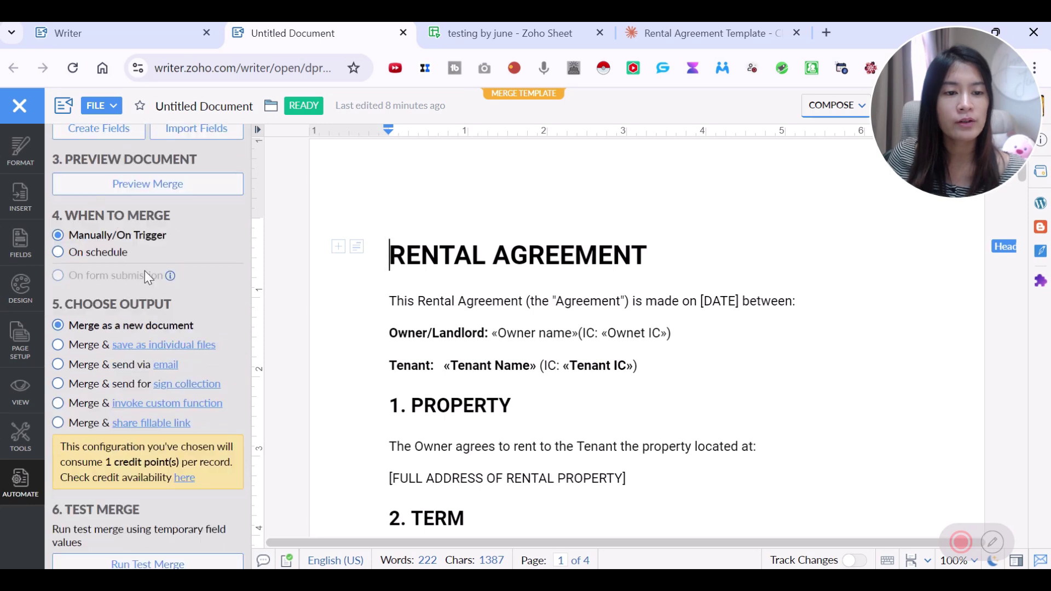
click(107, 256)
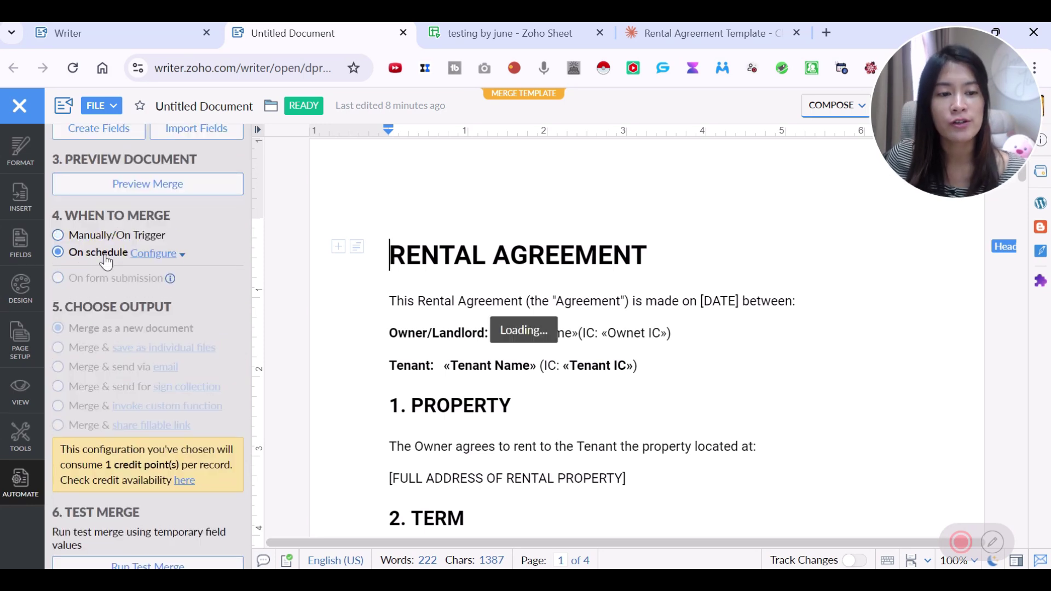
scroll(206, 364, down, 2)
scroll(266, 404, down, 5)
scroll(261, 445, down, 7)
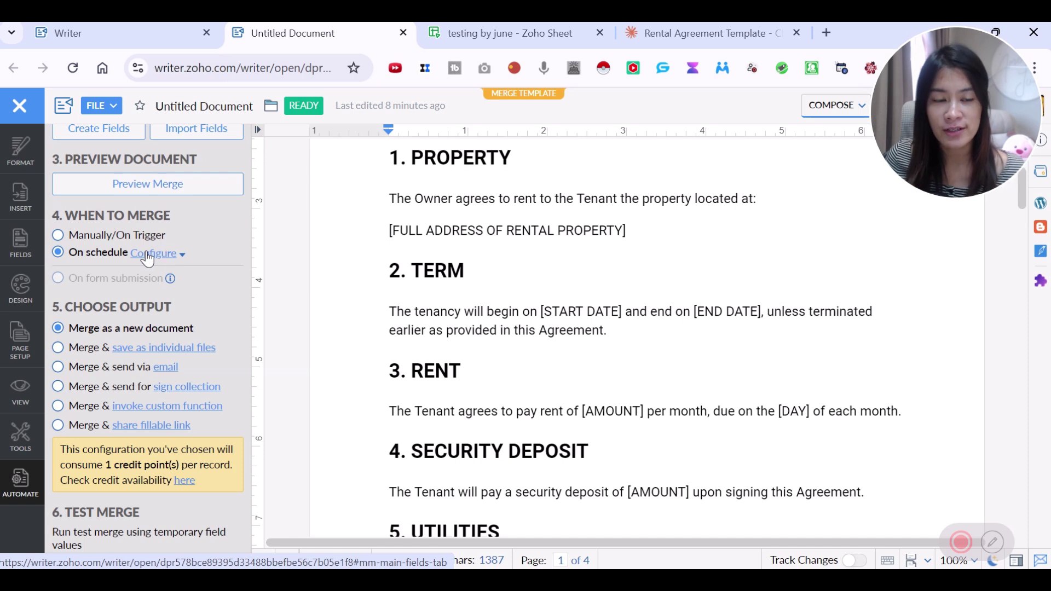
click(57, 236)
Inspect the settings for merging and saving as individual files, and return the output to Merge as a new document
scroll(228, 378, down, 10)
scroll(228, 379, up, 2)
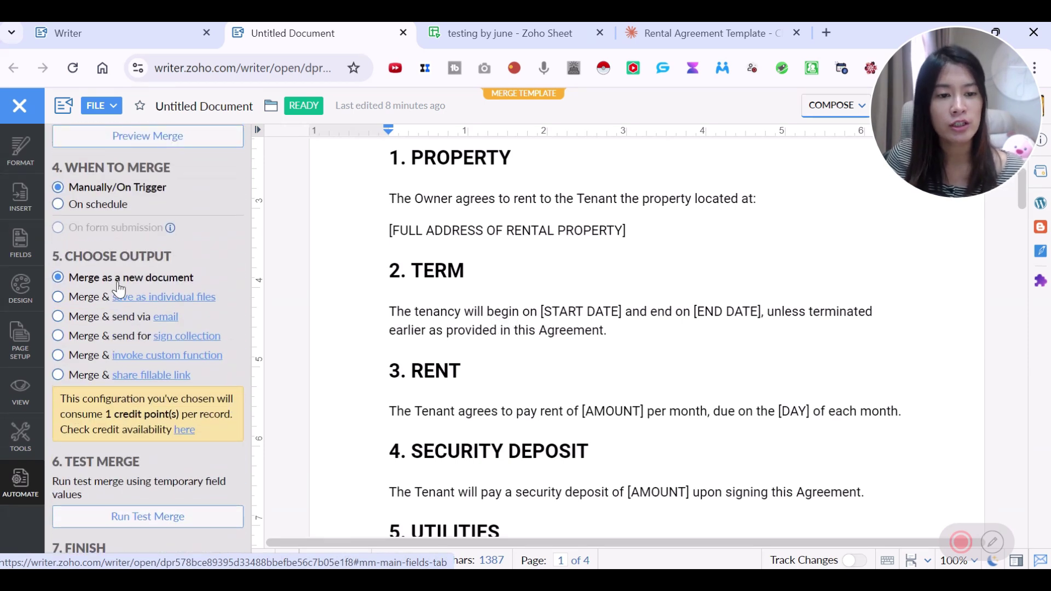
scroll(151, 292, down, 2)
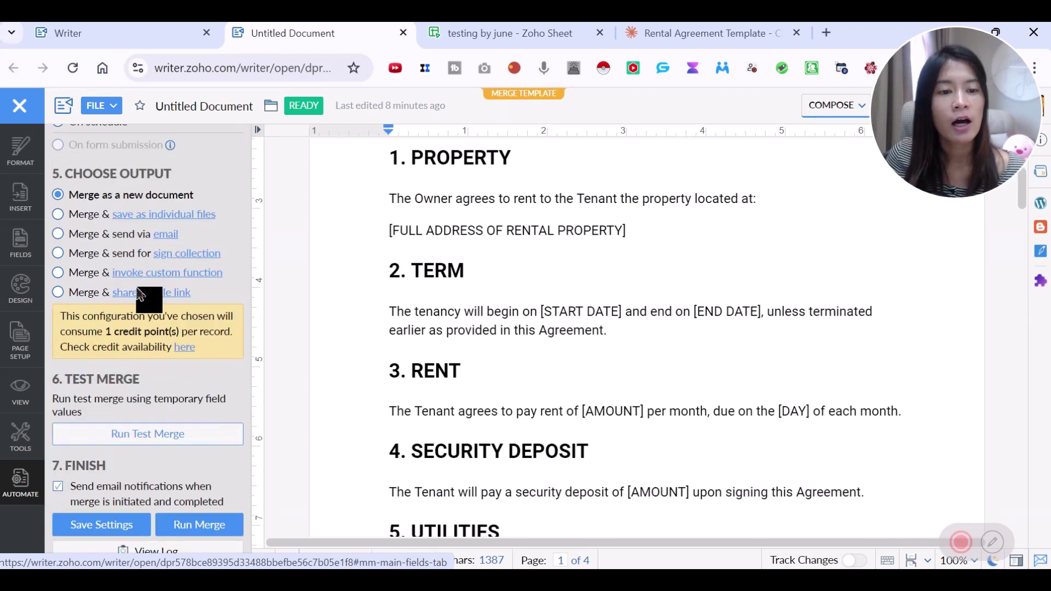
click(59, 214)
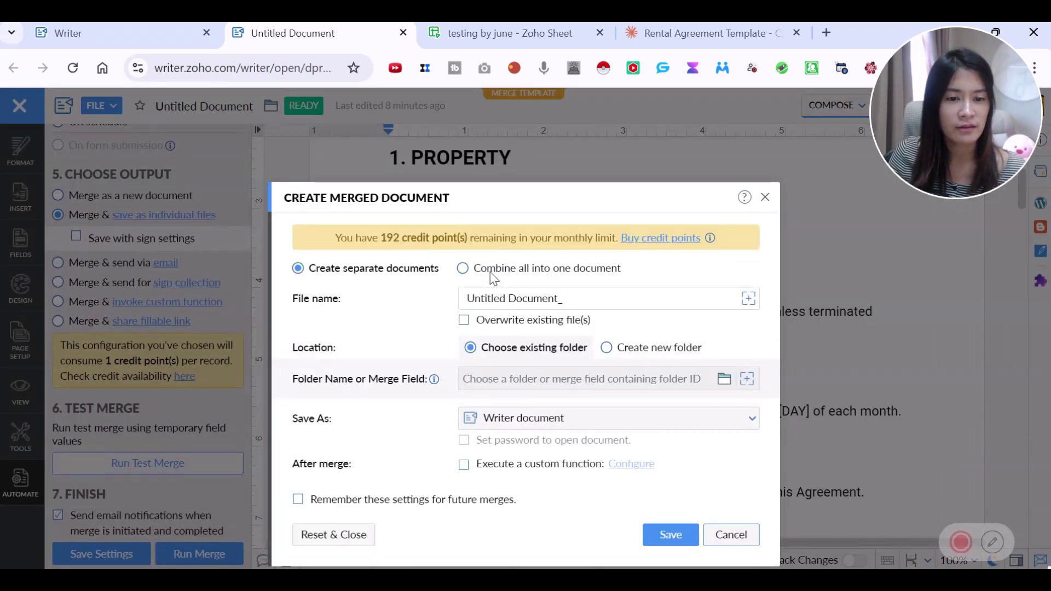
click(635, 303)
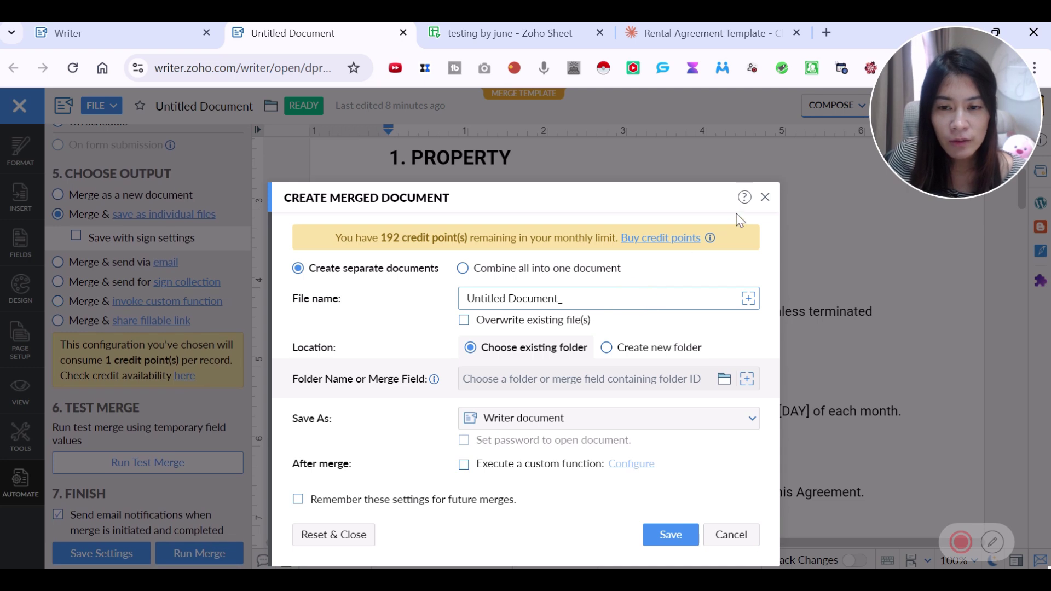
click(765, 197)
click(61, 198)
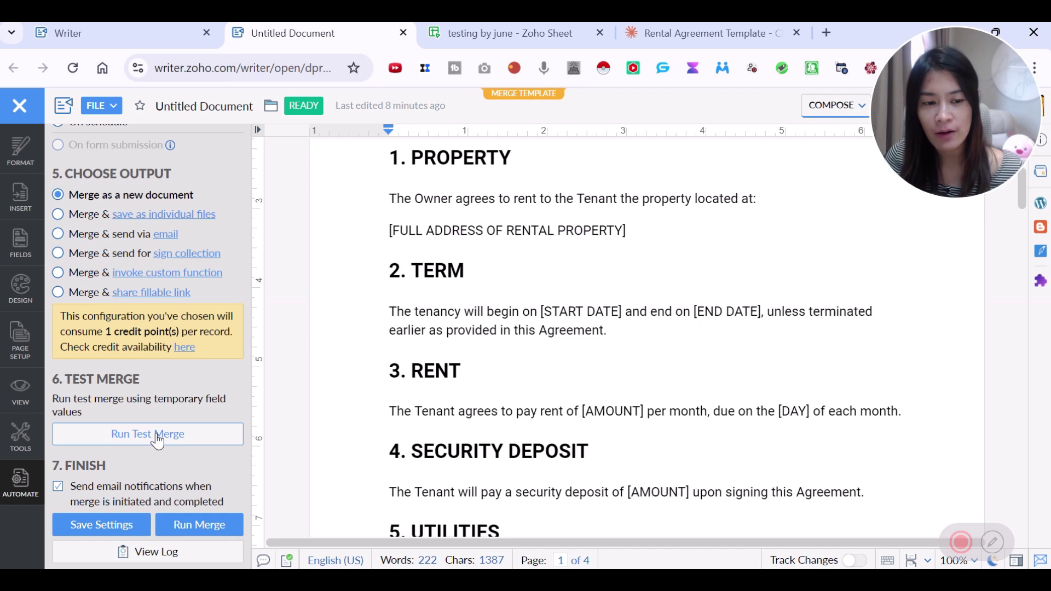
Run the merge as a new document and review the owner and tenant details in the merged agreements
click(198, 526)
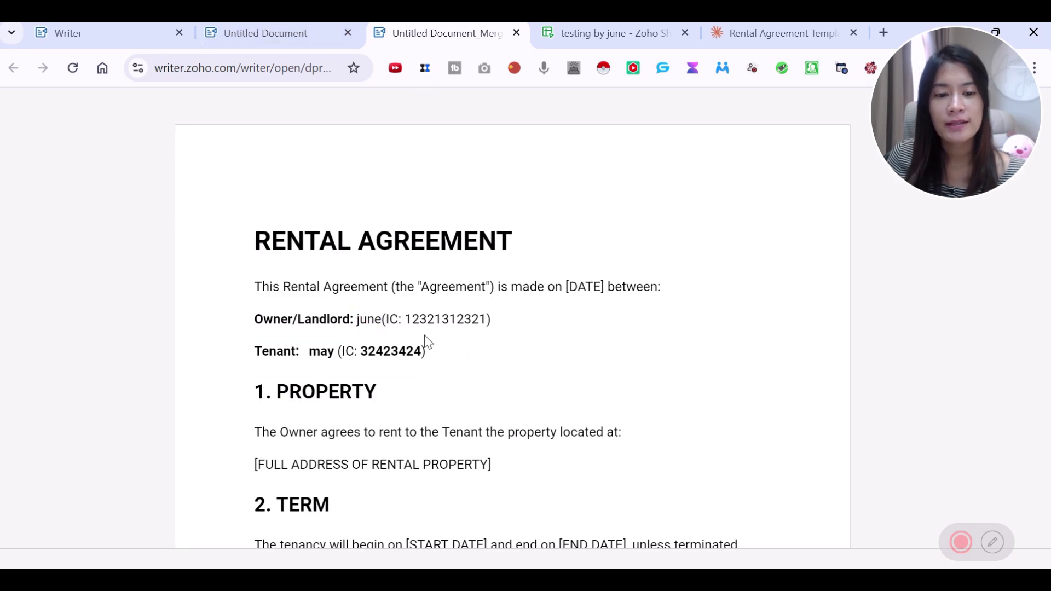
scroll(429, 344, down, 20)
scroll(431, 344, down, 5)
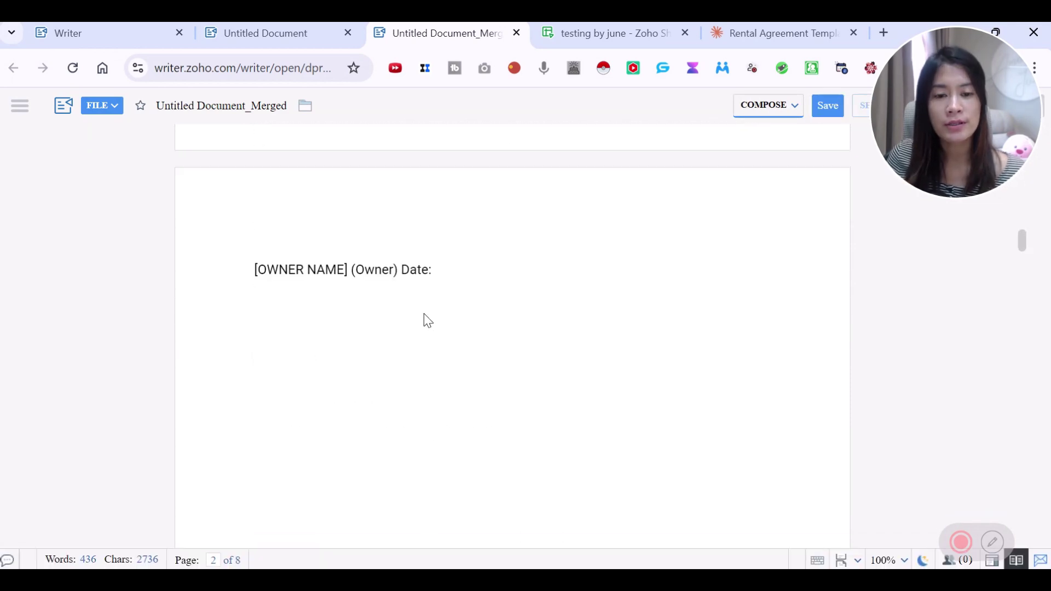
Review the owner and tenant details in the second merged rental agreement
scroll(436, 323, down, 10)
scroll(455, 329, down, 15)
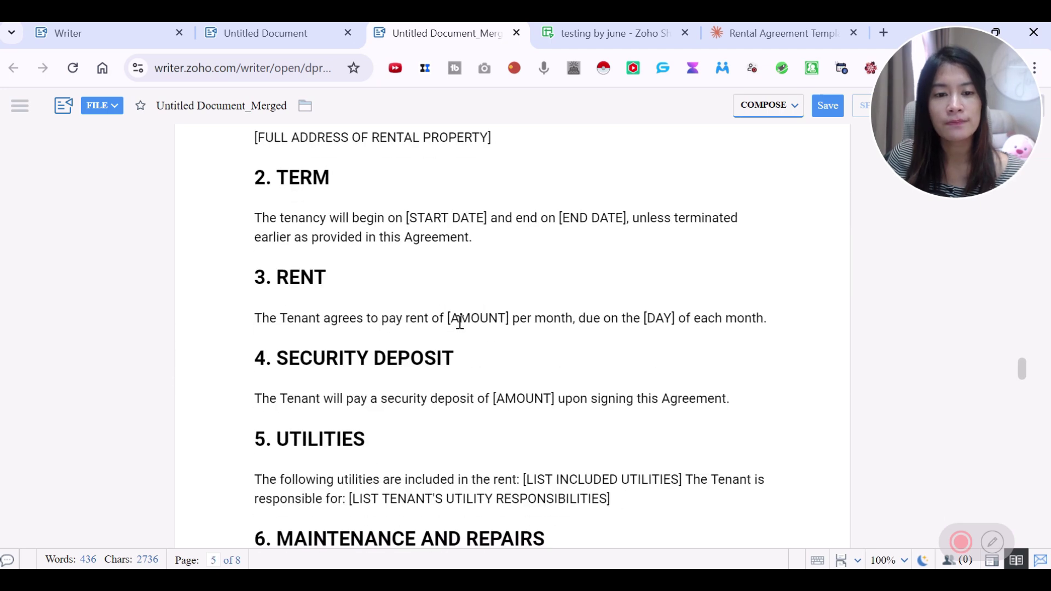
scroll(460, 321, up, 5)
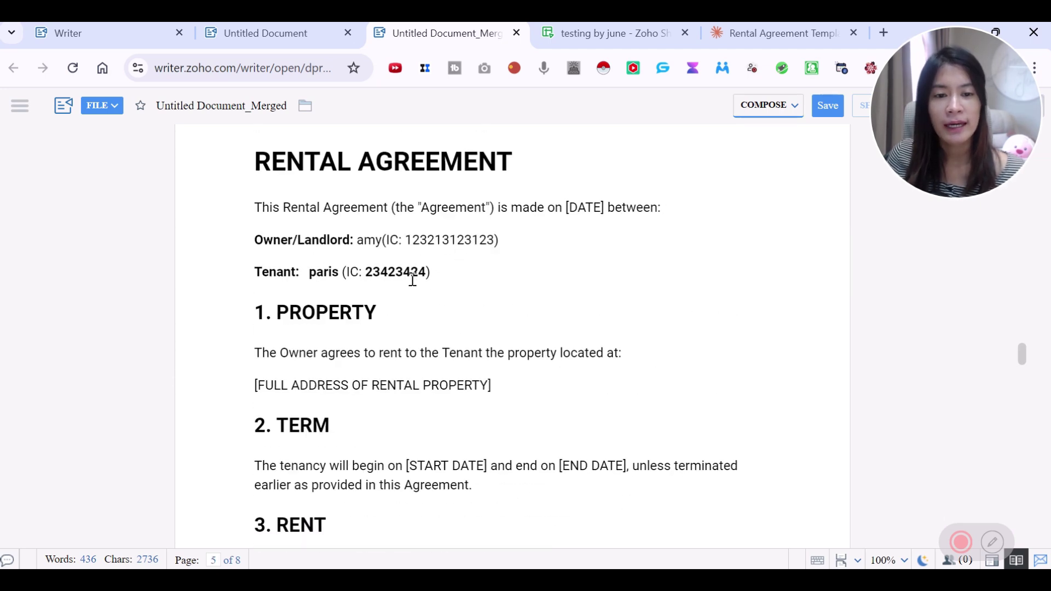
Return to the template, choose merging and saving as individual files, and name the separate documents june test
click(252, 29)
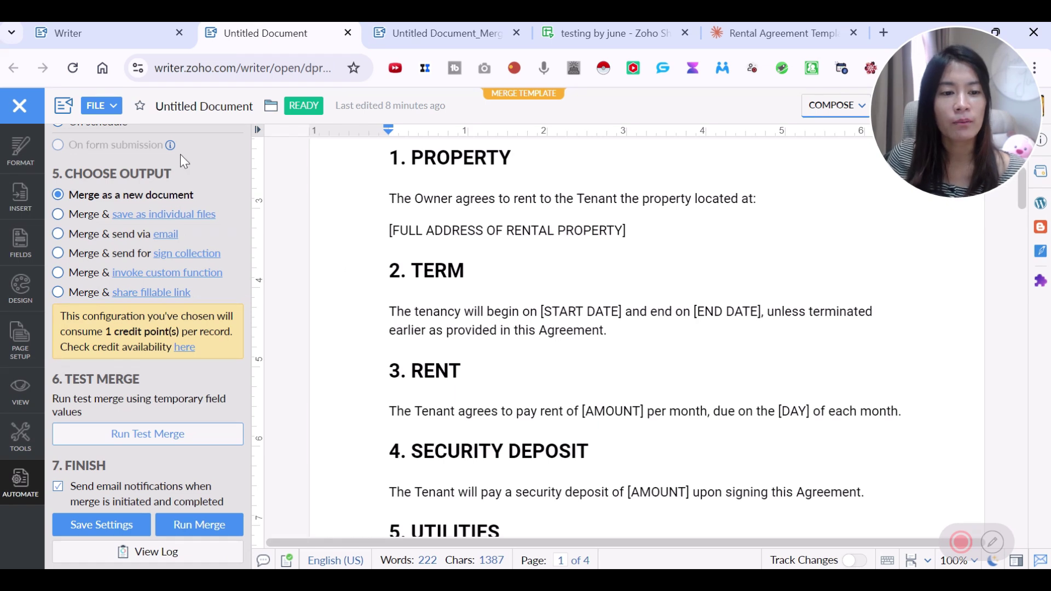
click(59, 215)
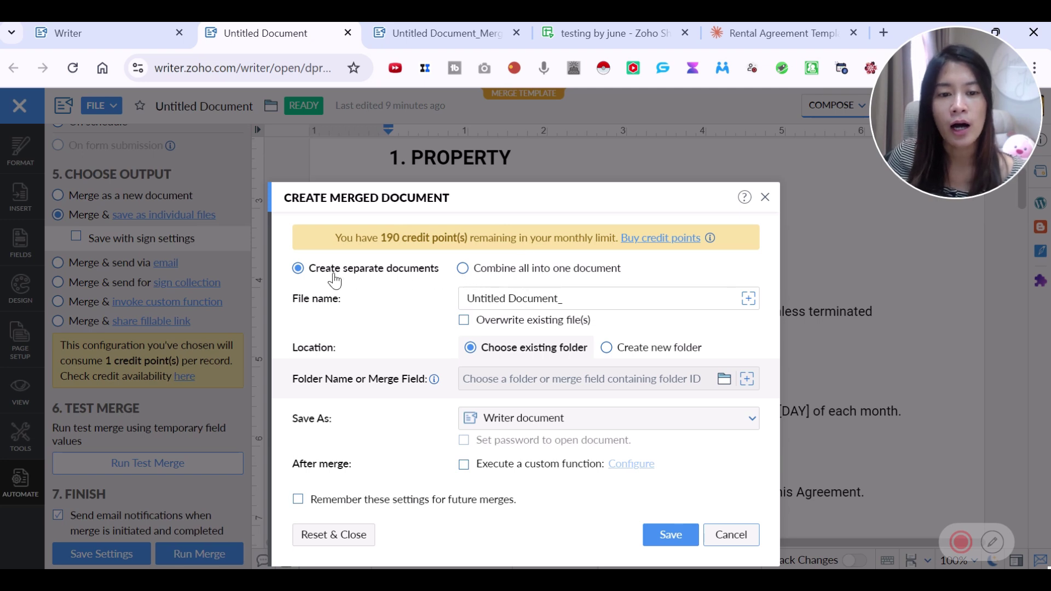
click(558, 298)
drag(592, 298, 457, 304)
text(june )
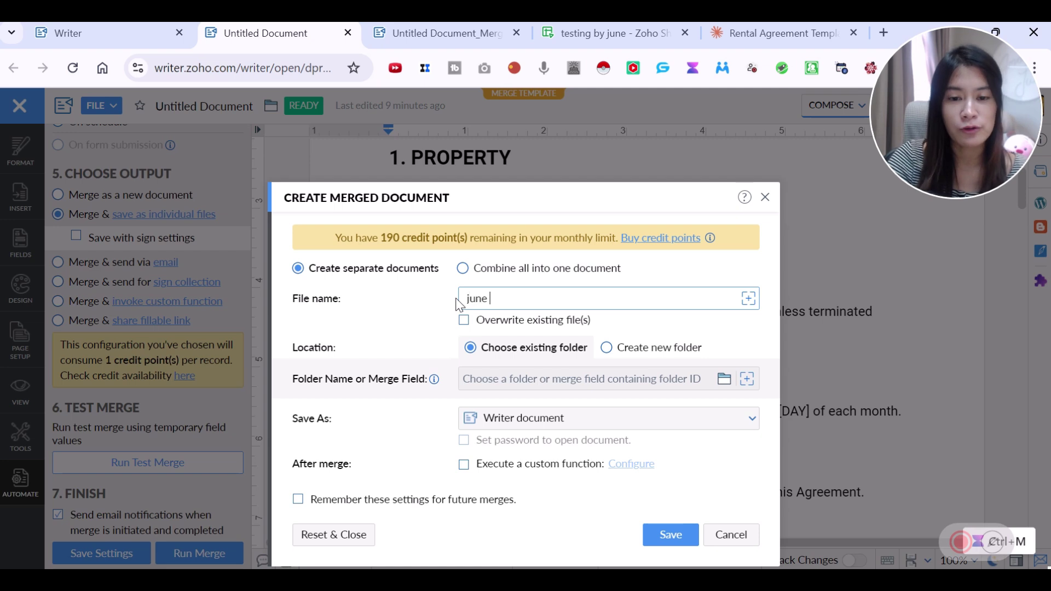
text(test)
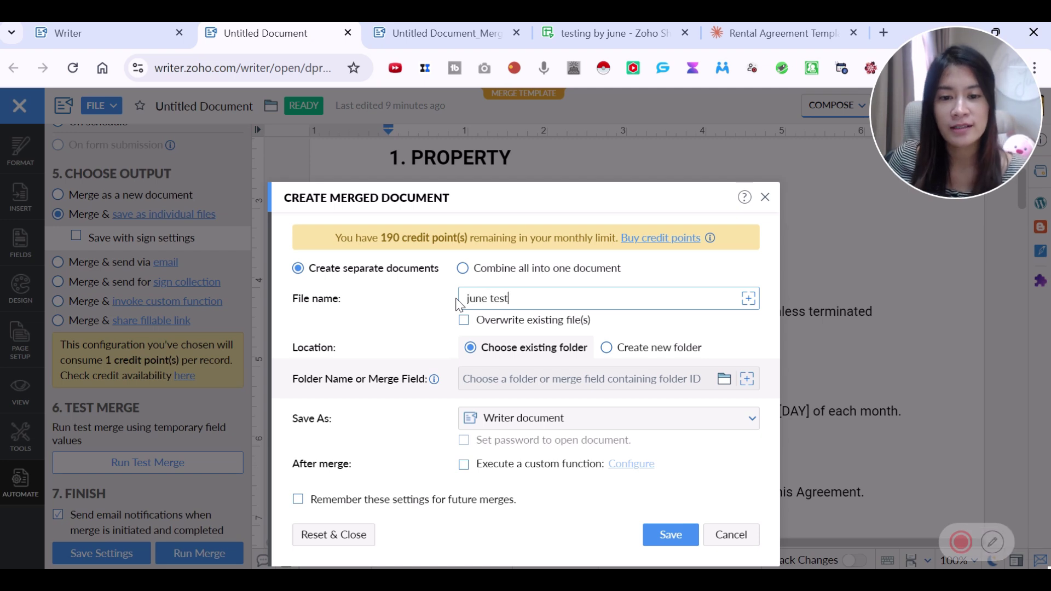
Set the output location to a new folder and the format to PDF Document (.pdf), and try to save the settings
click(607, 350)
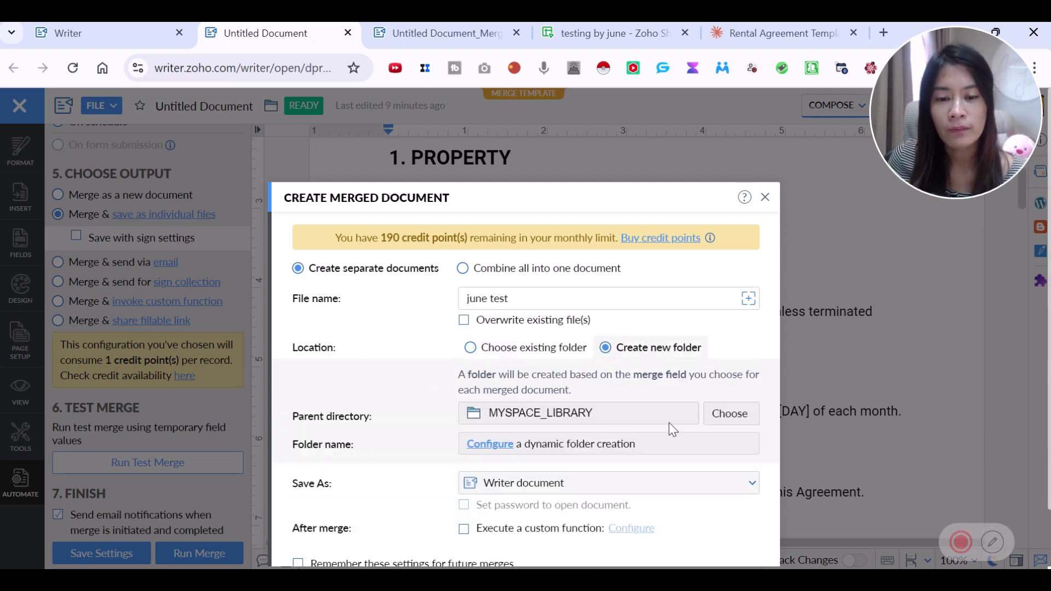
scroll(657, 415, down, 2)
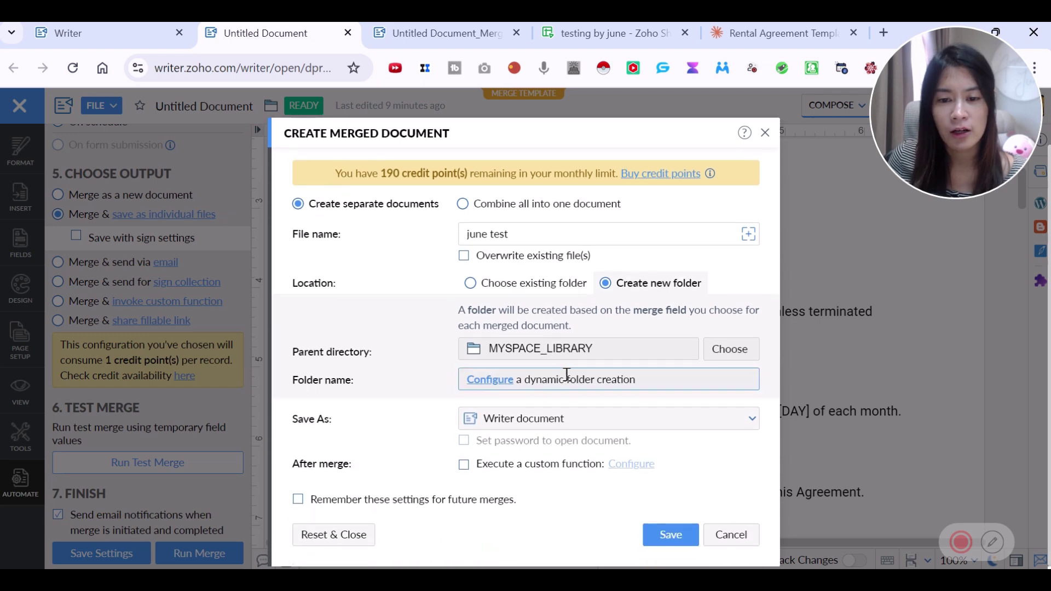
click(691, 426)
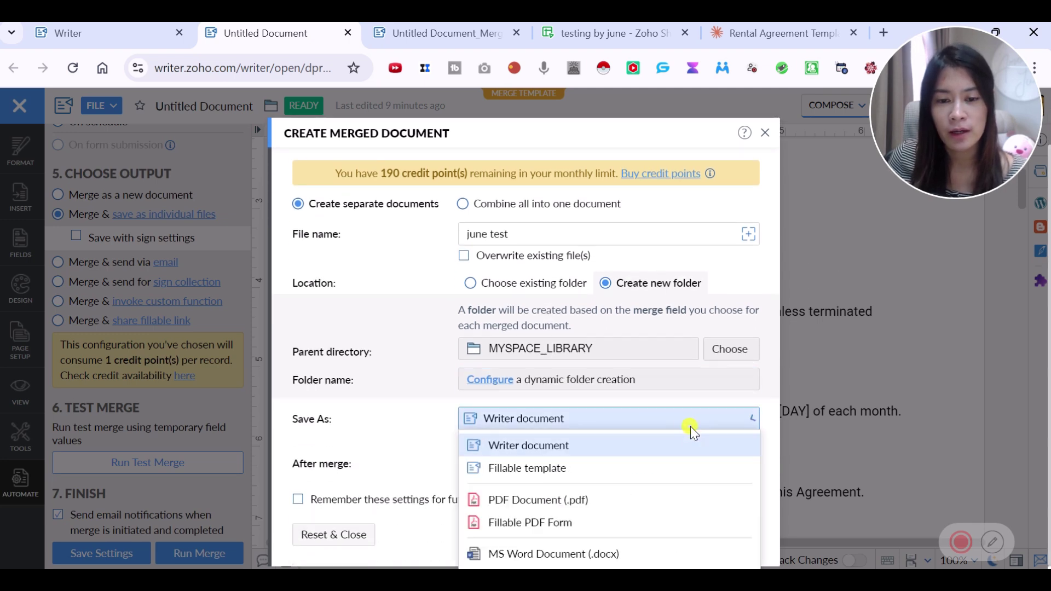
click(559, 509)
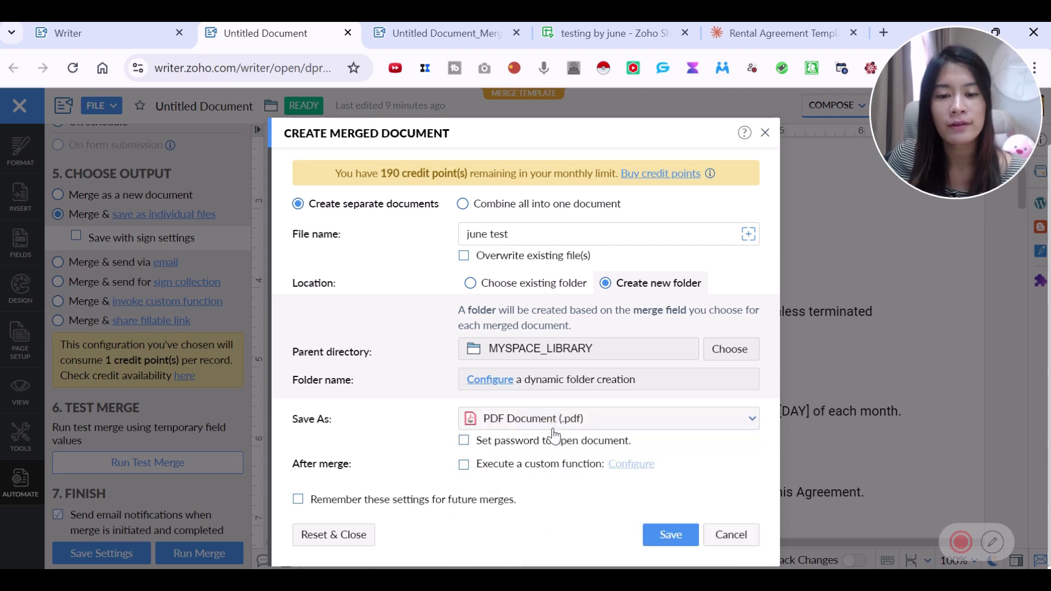
click(667, 535)
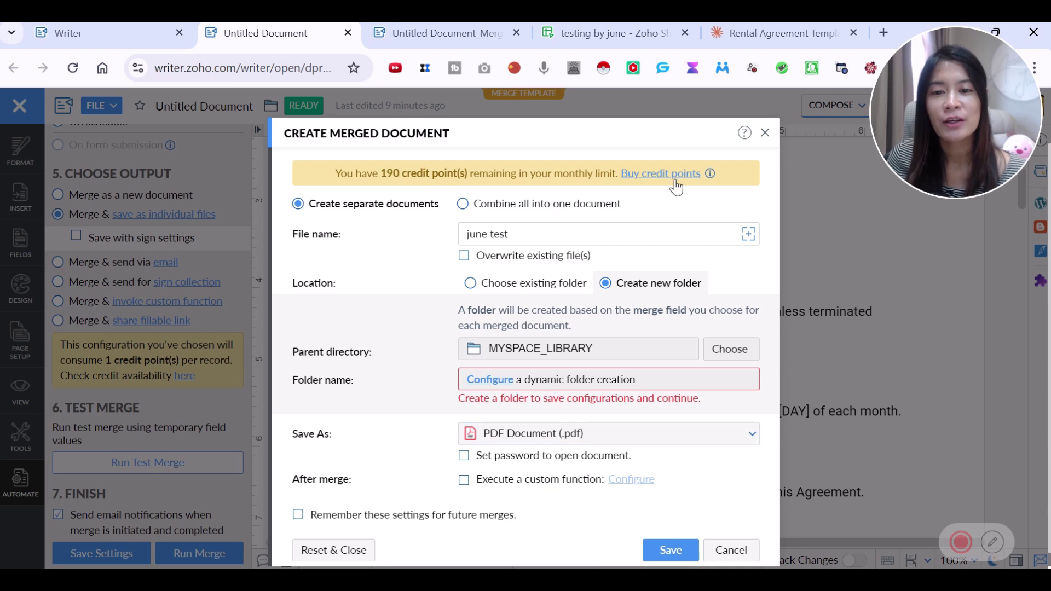
scroll(676, 493, down, 1)
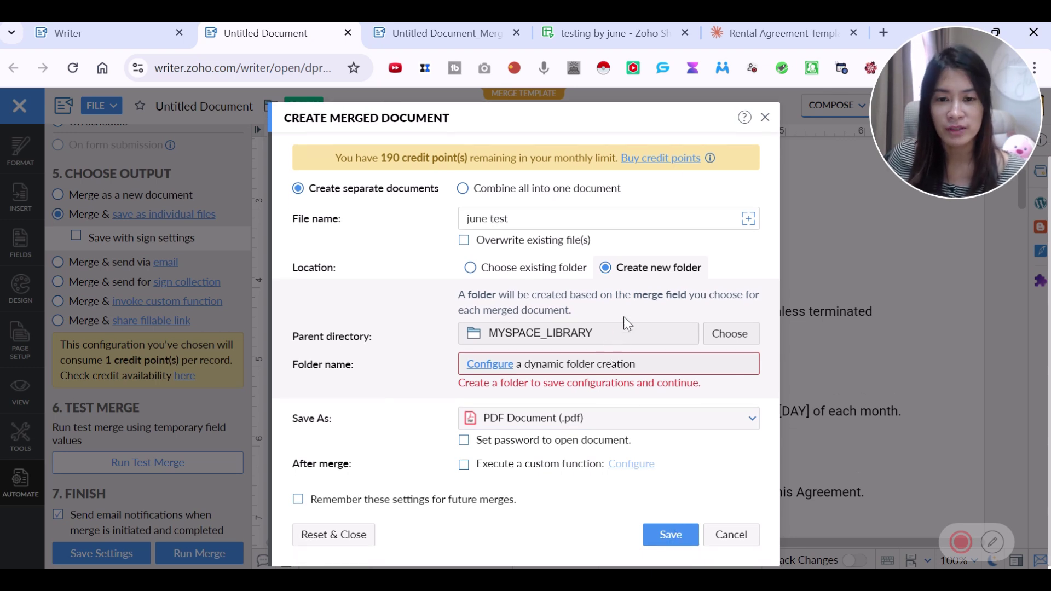
Choose My Folders as the parent directory for the merged documents
click(493, 369)
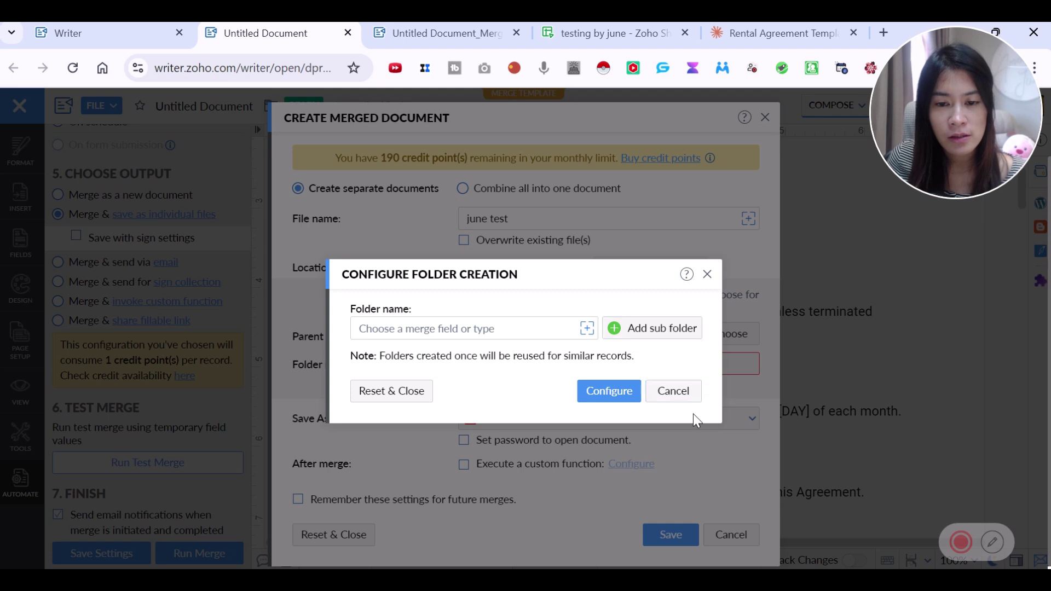
click(688, 399)
click(729, 334)
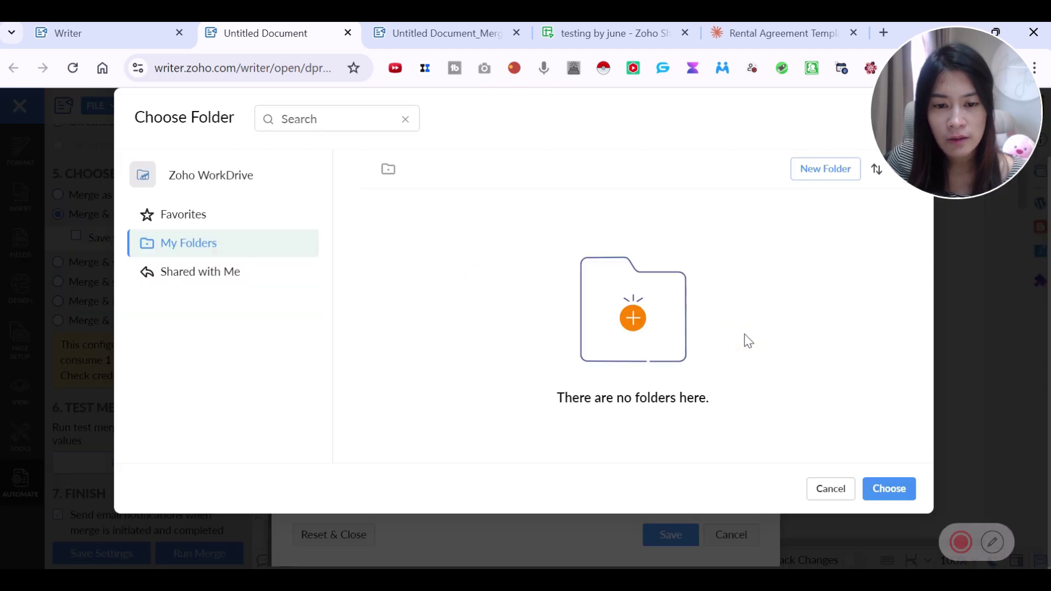
click(211, 241)
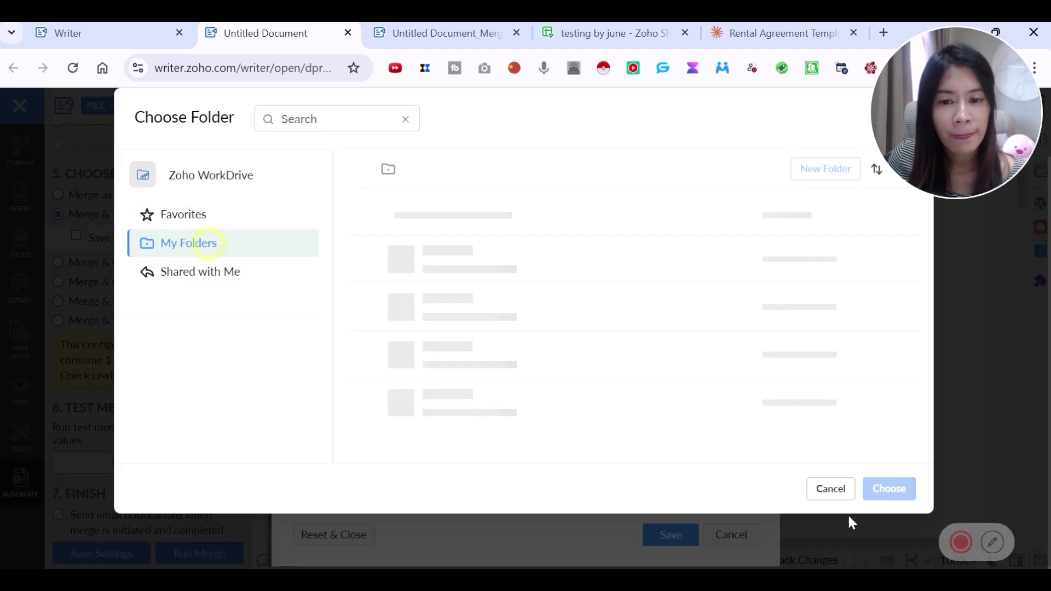
click(881, 493)
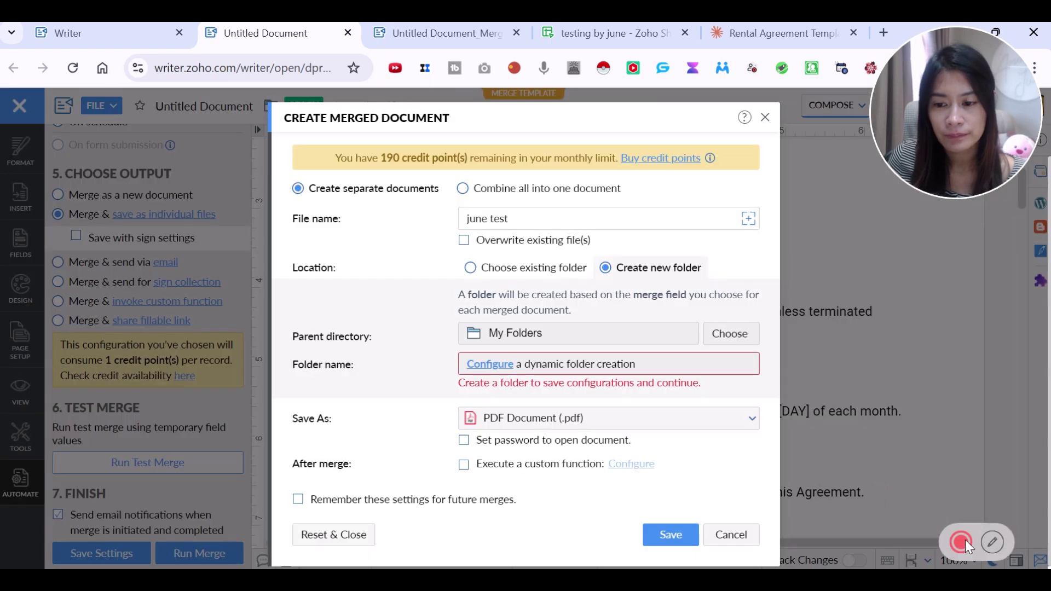
Configure dynamic folder creation with the Owner name merge field as folder name, and save the merged document settings
click(717, 371)
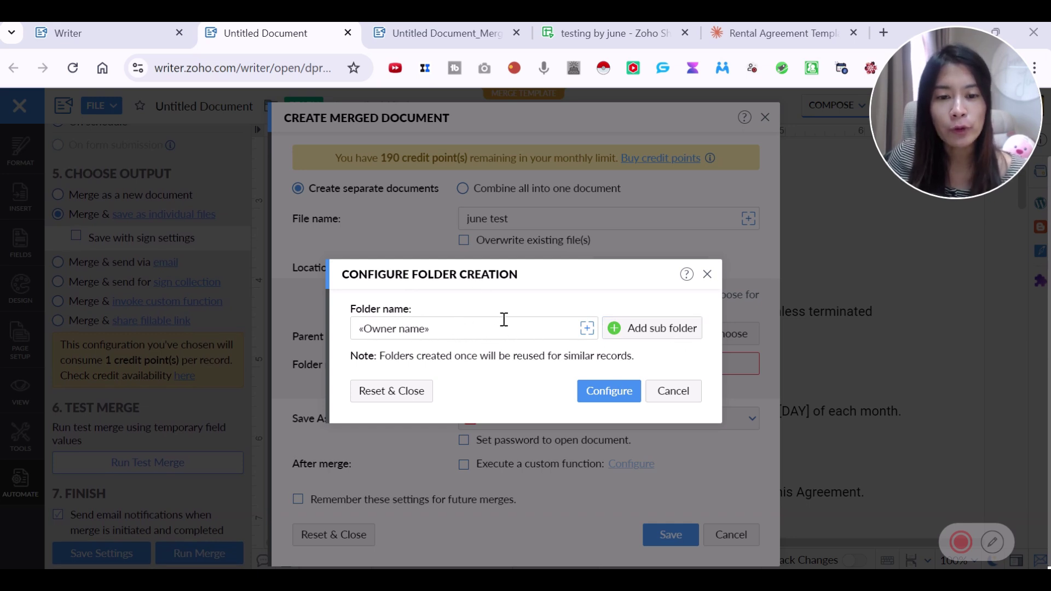
drag(405, 329, 328, 340)
click(328, 340)
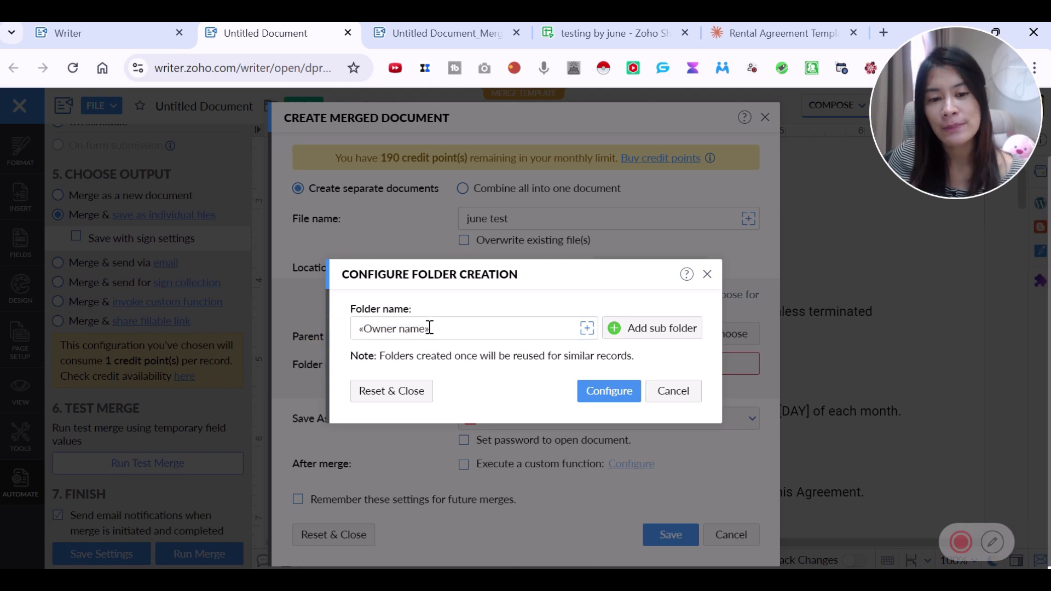
click(591, 396)
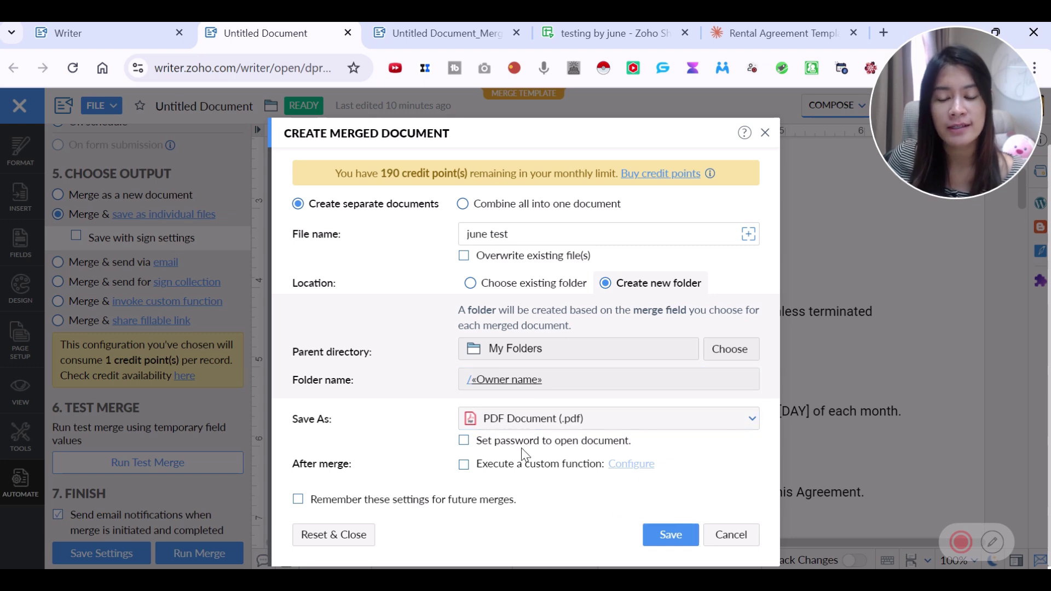
click(681, 535)
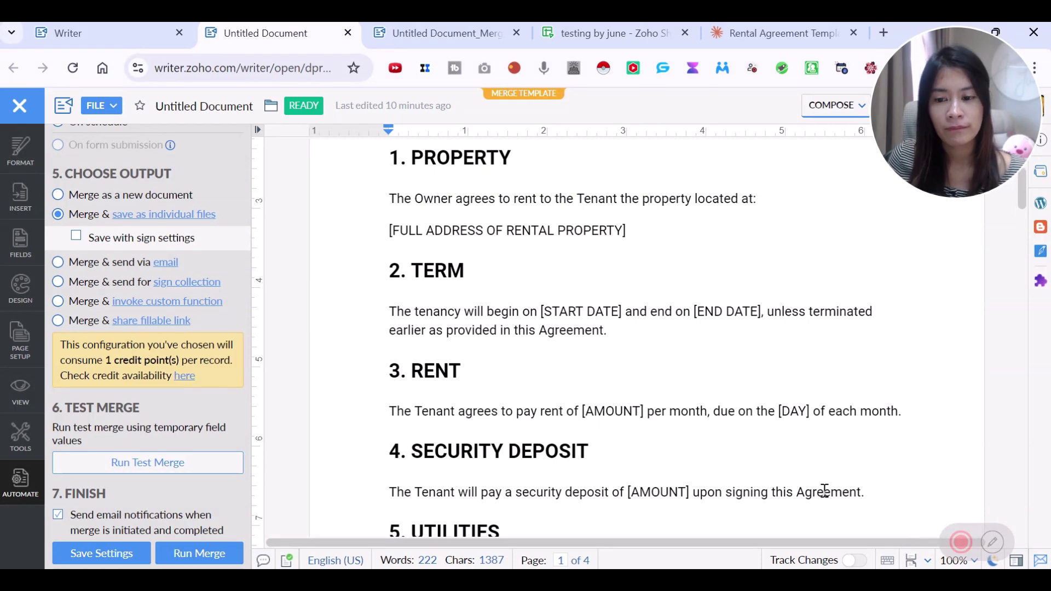
Run the merge to create the individual PDF files, and open and refresh its merge log
click(181, 554)
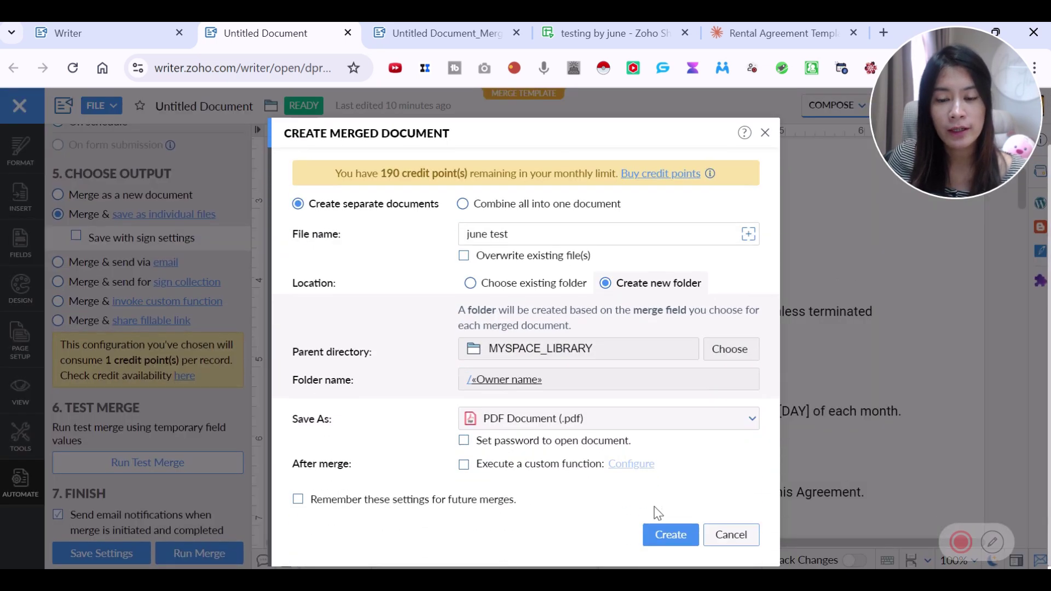
click(669, 533)
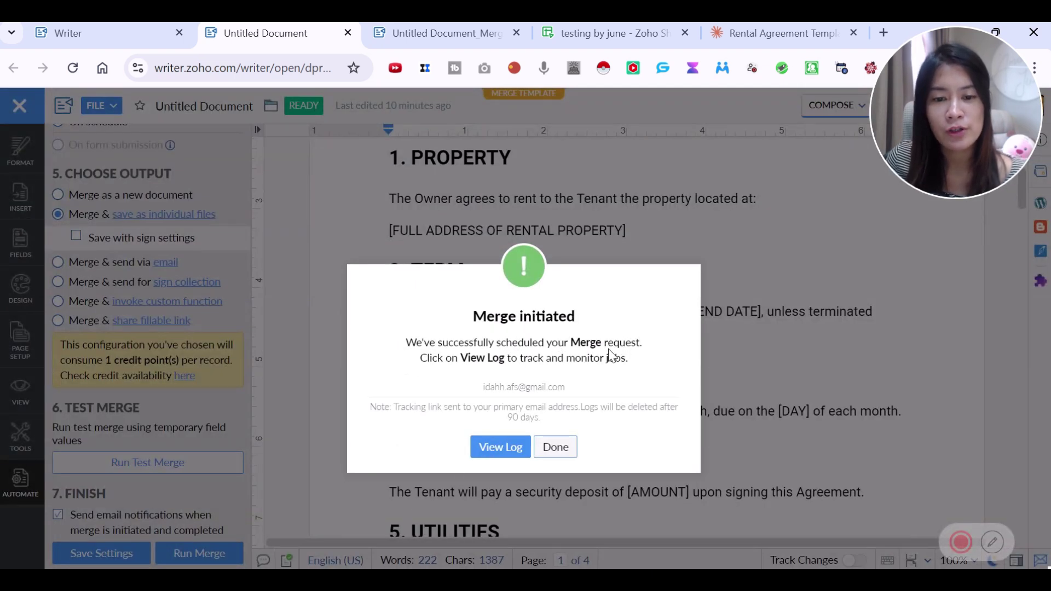
click(503, 450)
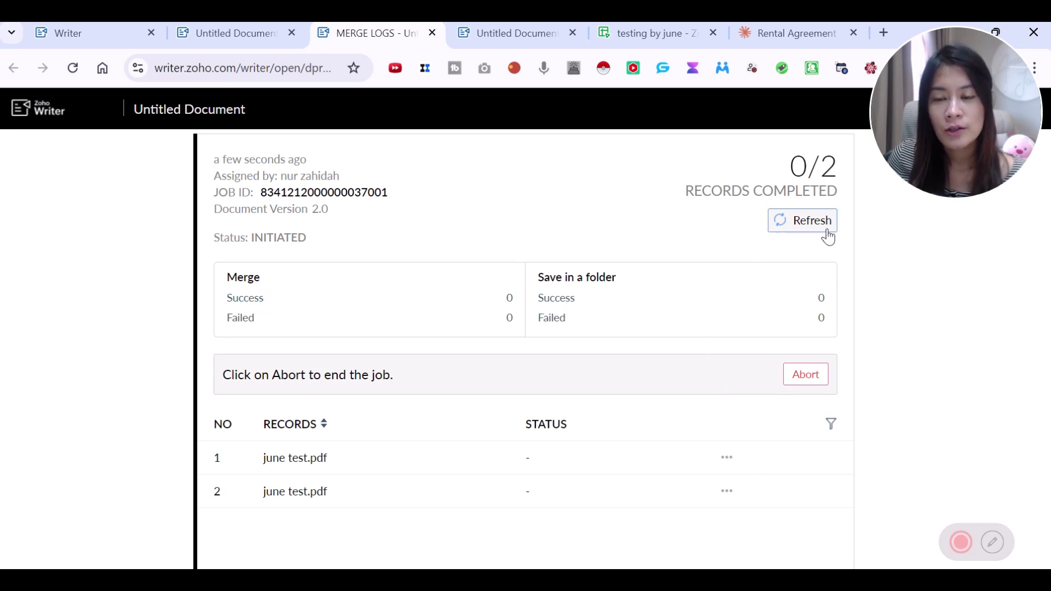
click(786, 223)
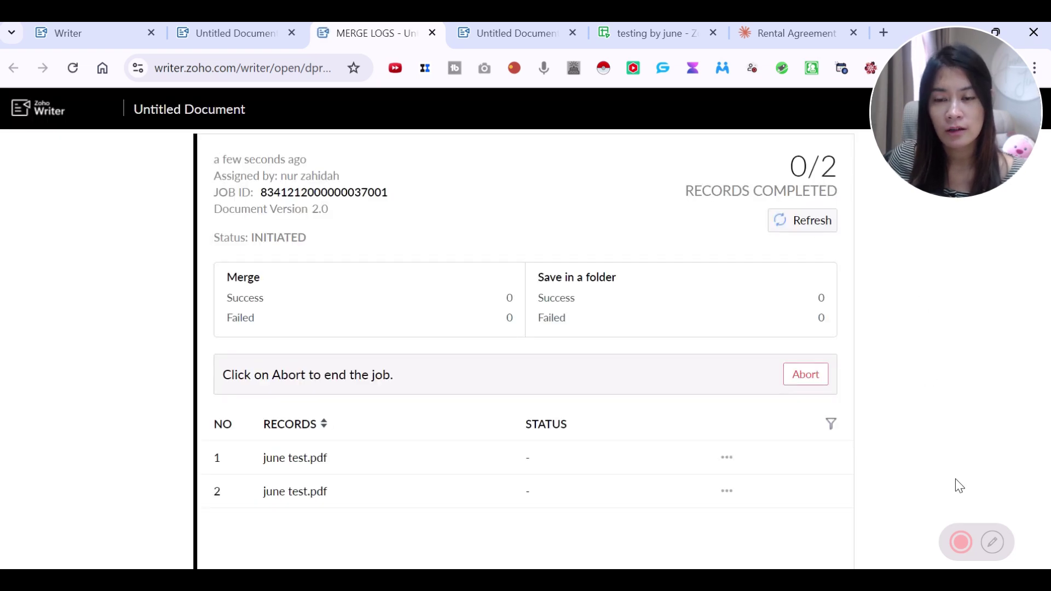
mouse_move(958, 541)
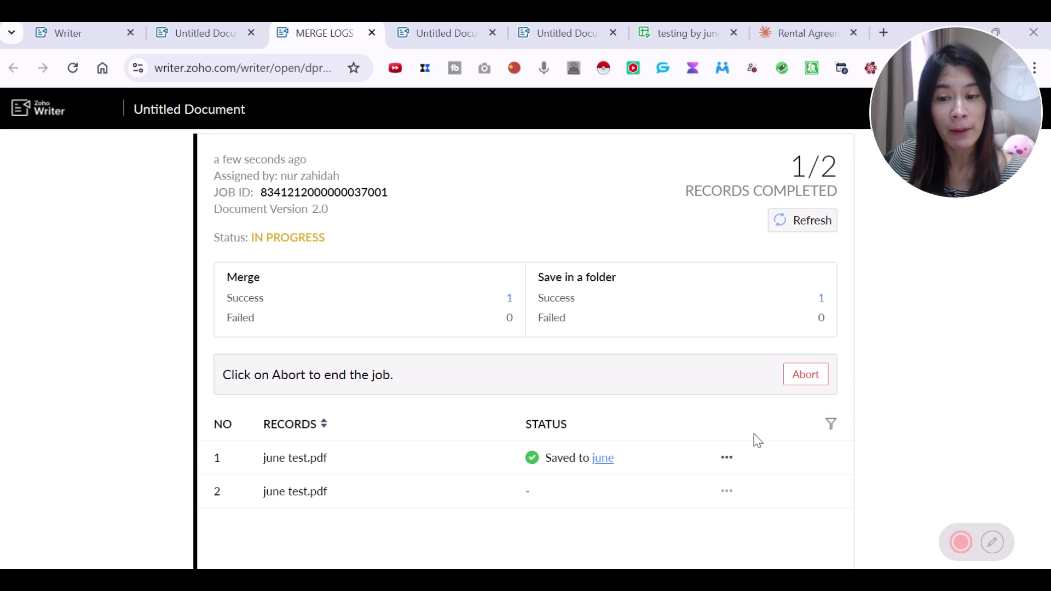
Filter the merge log to records successfully saved in a folder, and open the saved record's folder in WorkDrive
click(225, 75)
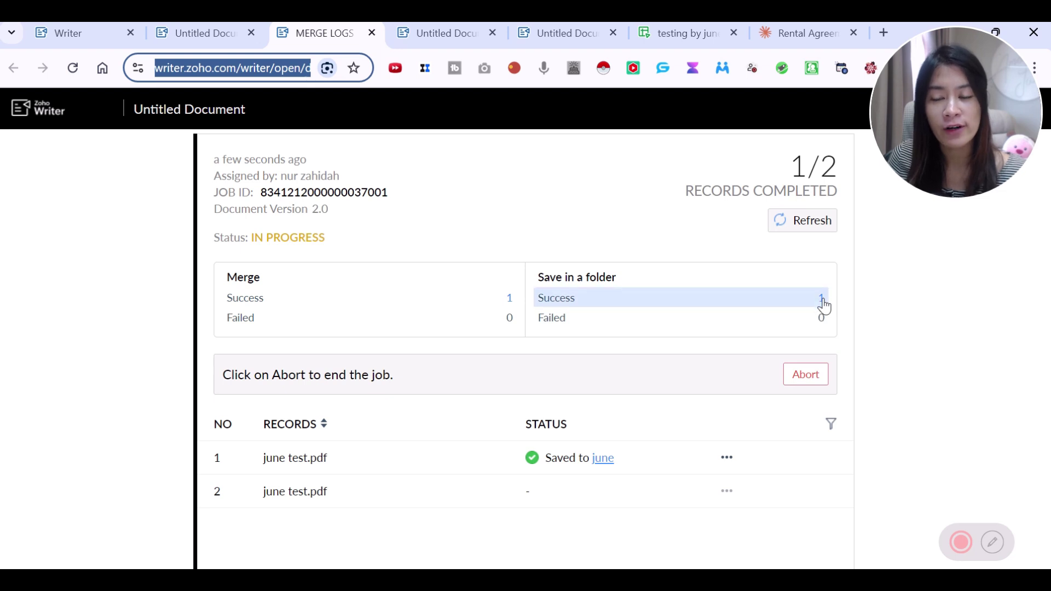
click(823, 301)
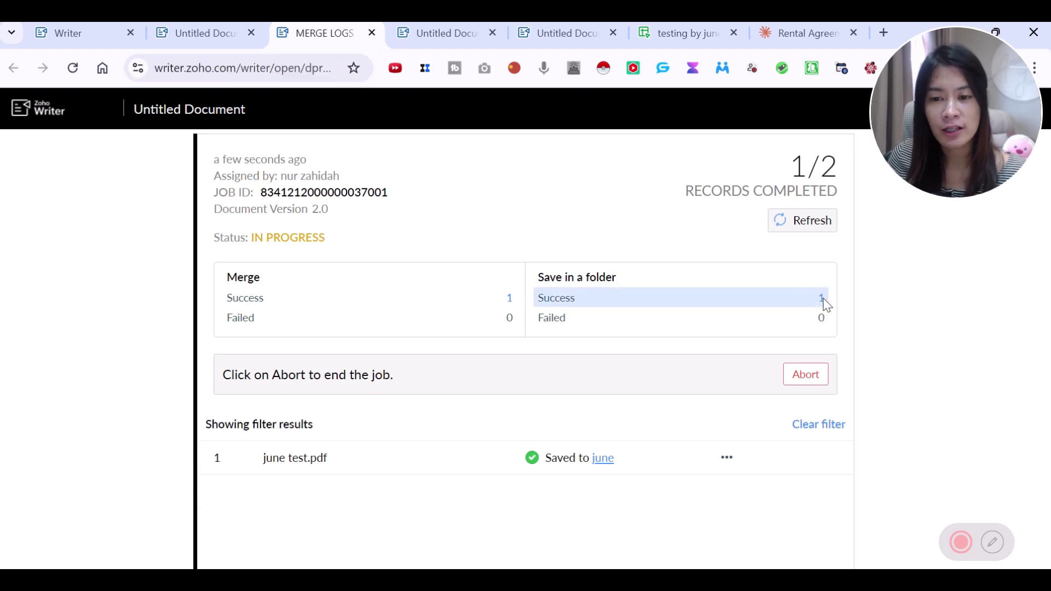
click(602, 468)
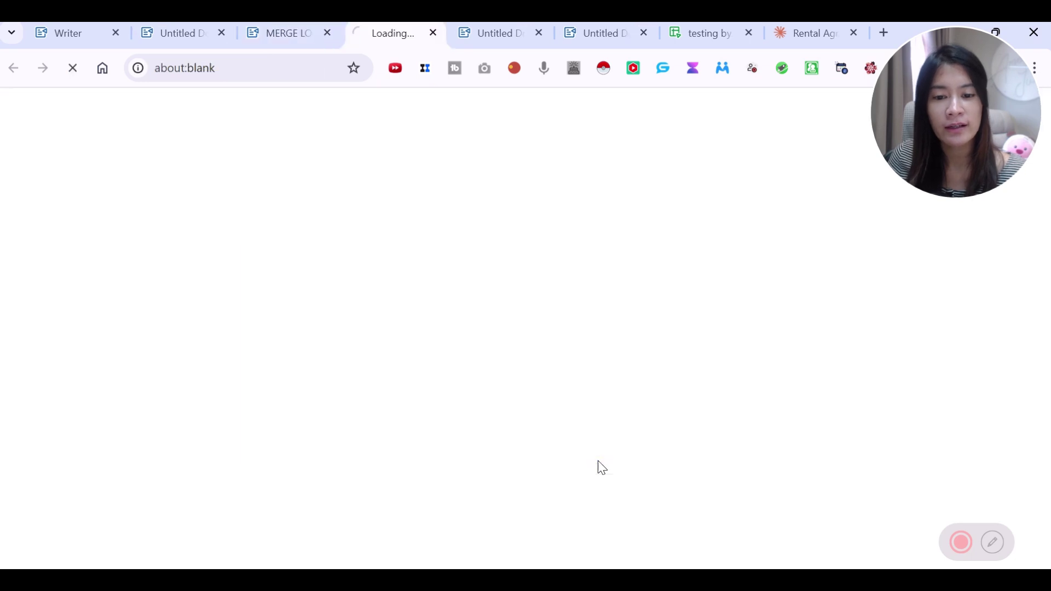
click(307, 30)
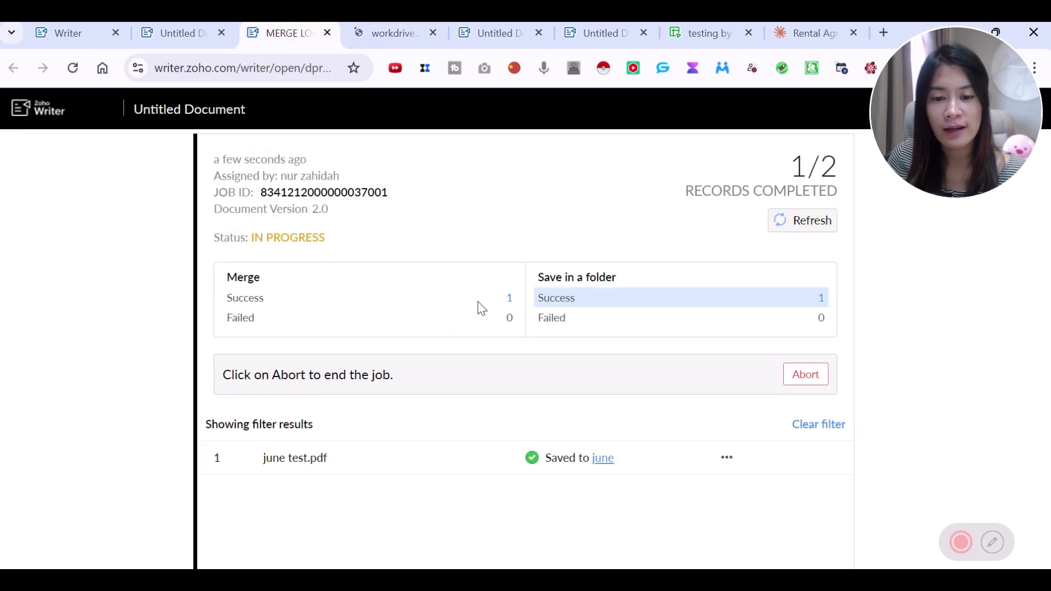
click(390, 27)
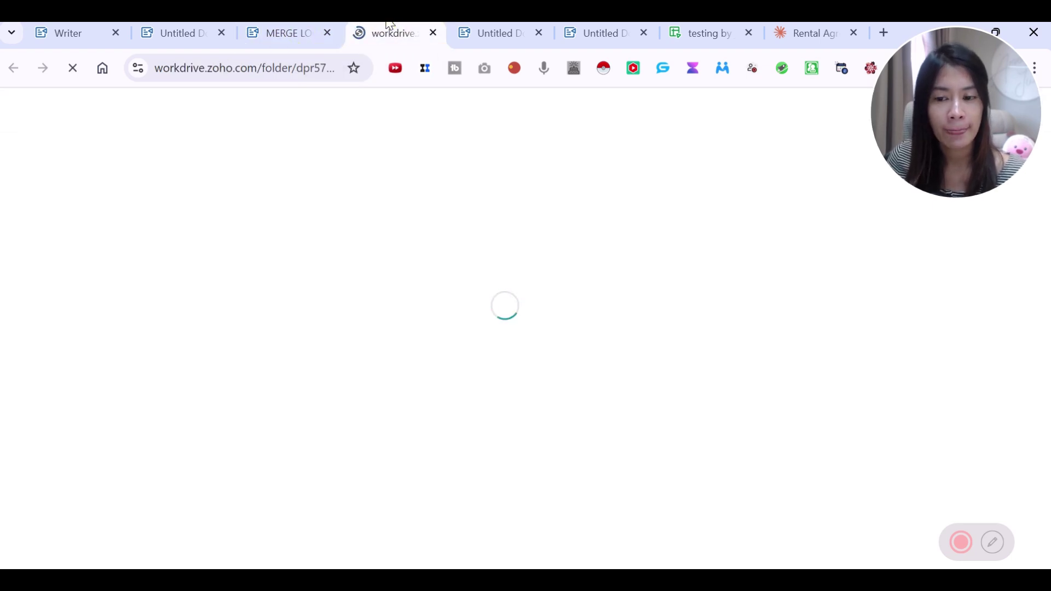
Close the extra merged document pages and the testing by june sheet
click(540, 33)
click(538, 32)
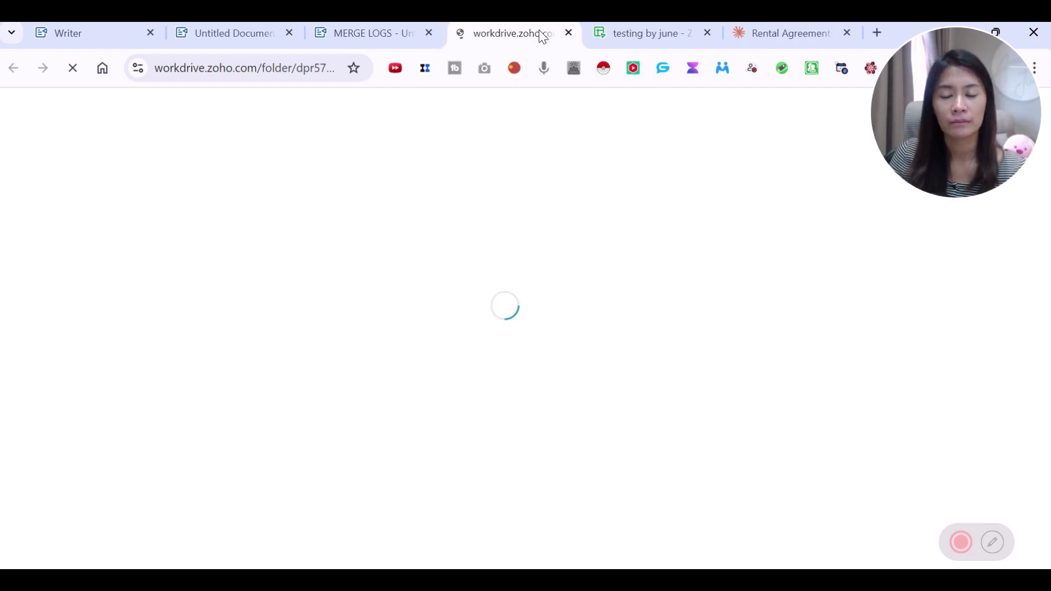
click(659, 39)
click(715, 33)
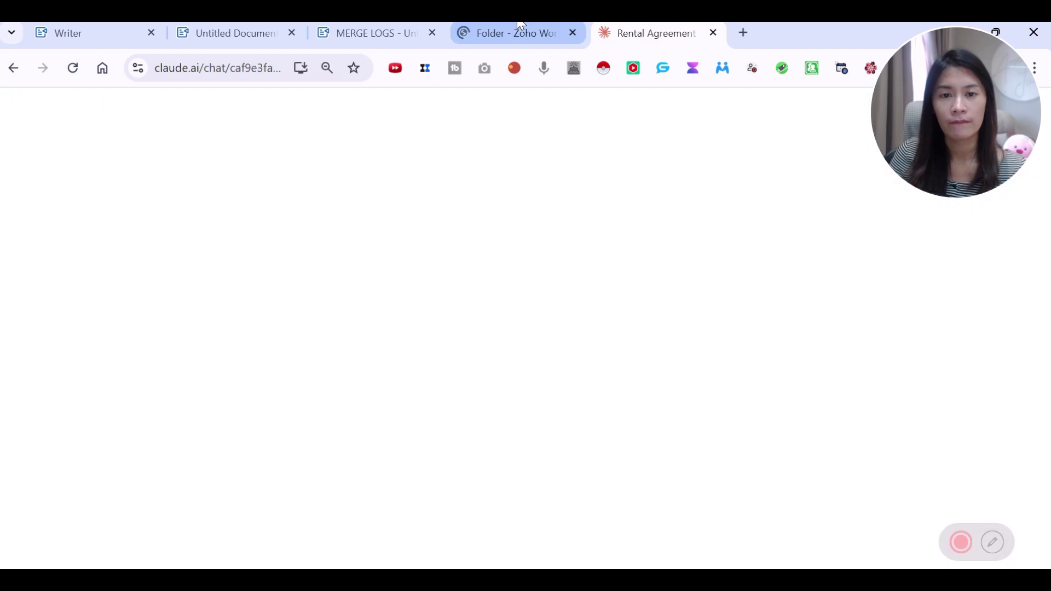
Return to the WorkDrive folder and open june test_1.pdf
click(521, 26)
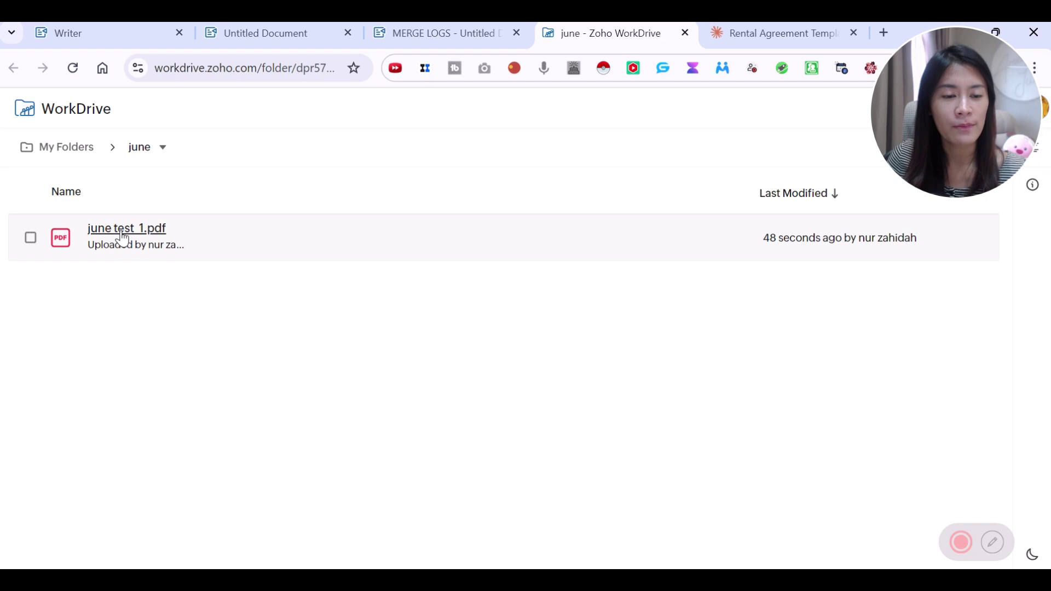
click(123, 236)
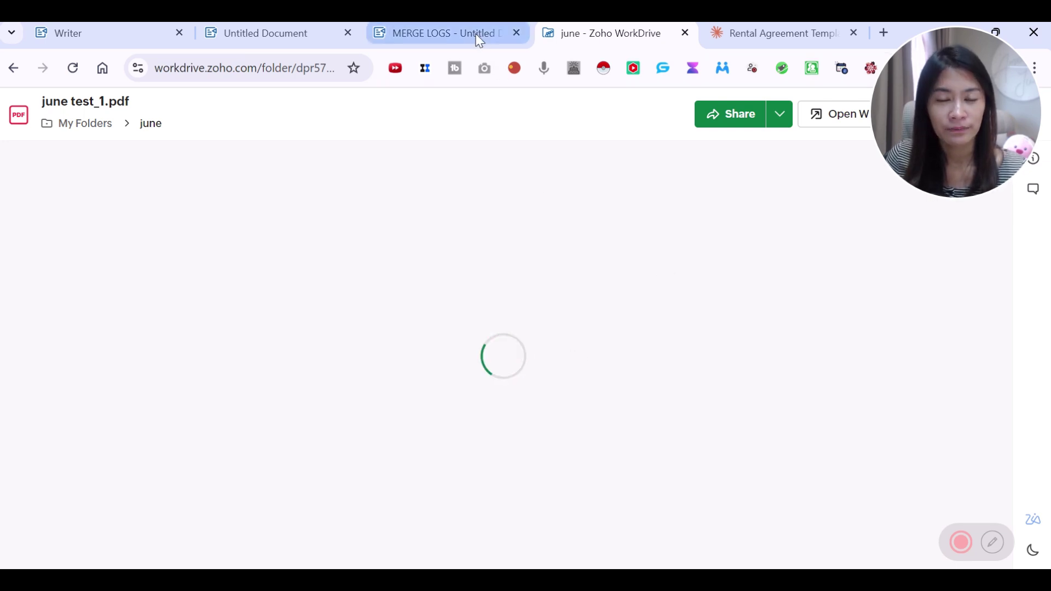
mouse_move(480, 41)
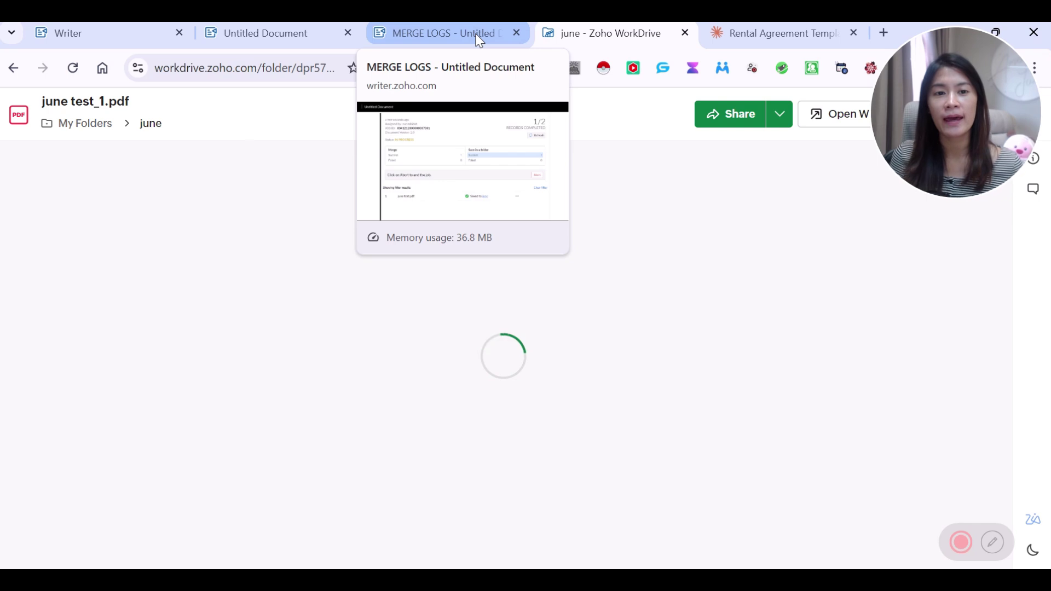
Check the merged rental agreement in june test_1.pdf, and reload the merge log without its filter
click(305, 33)
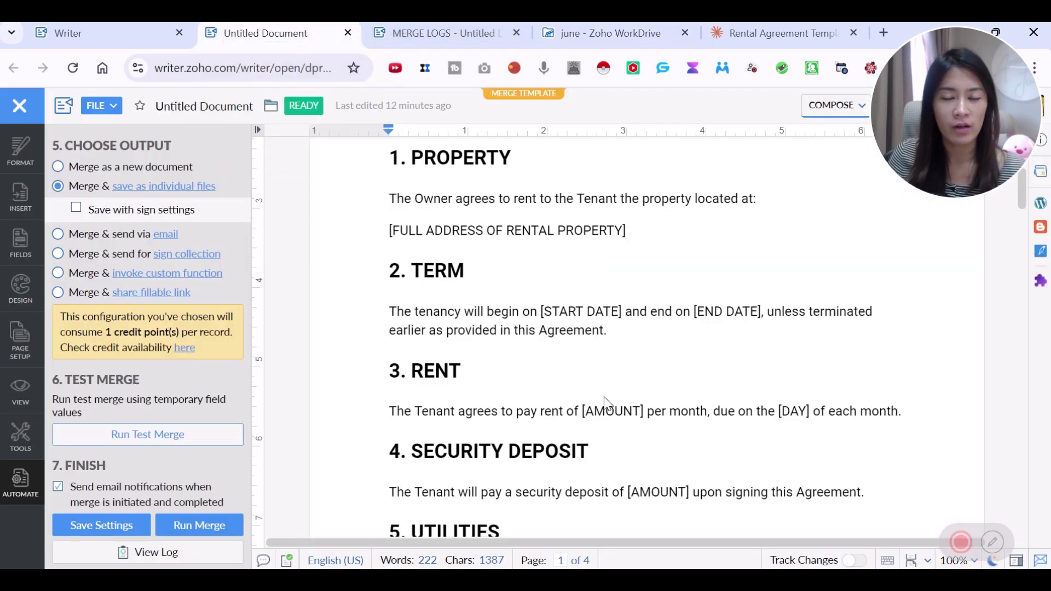
click(586, 35)
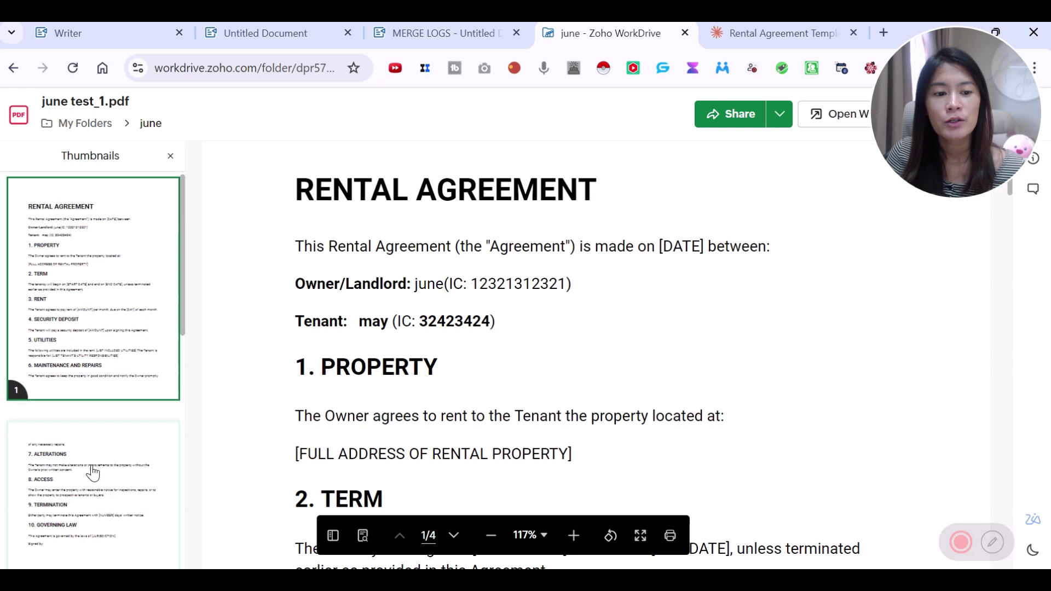
click(448, 26)
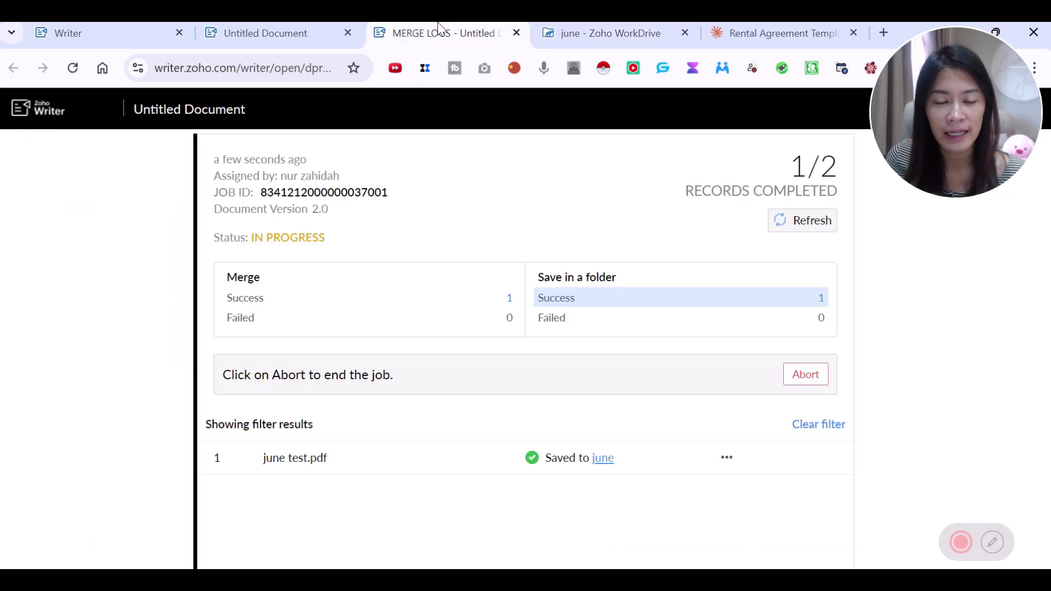
click(281, 70)
click(276, 68)
key(Return)
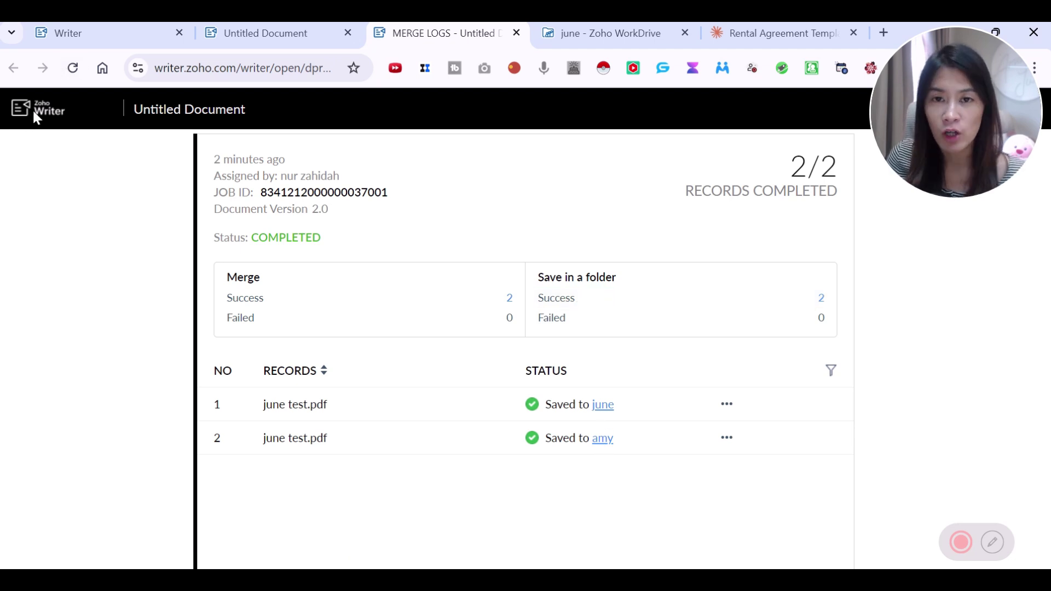
Return to the rental agreement merge template and review its data source and field configuration
click(279, 27)
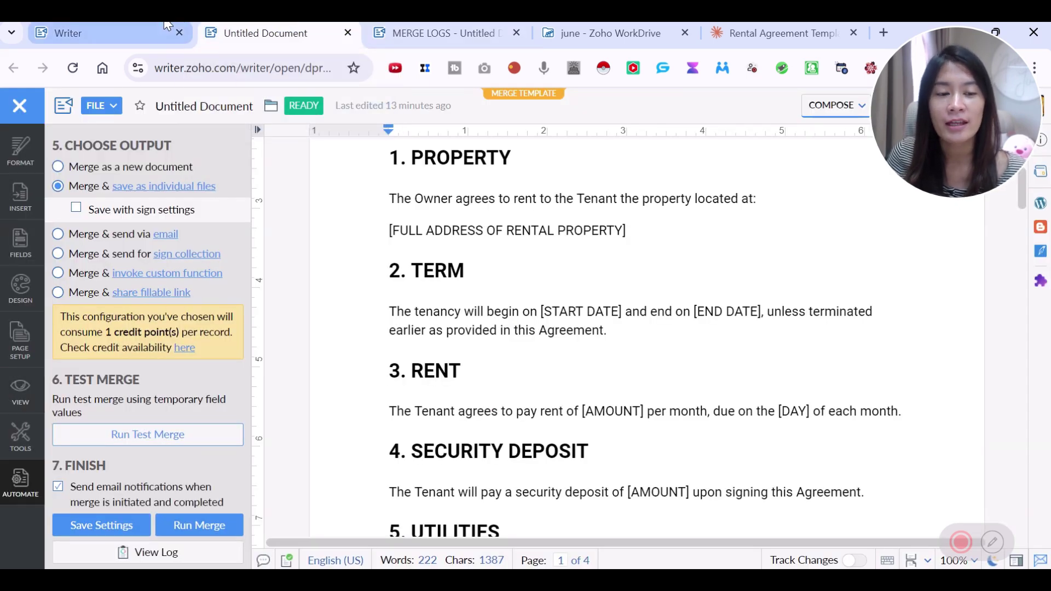
scroll(196, 389, up, 6)
scroll(196, 384, up, 5)
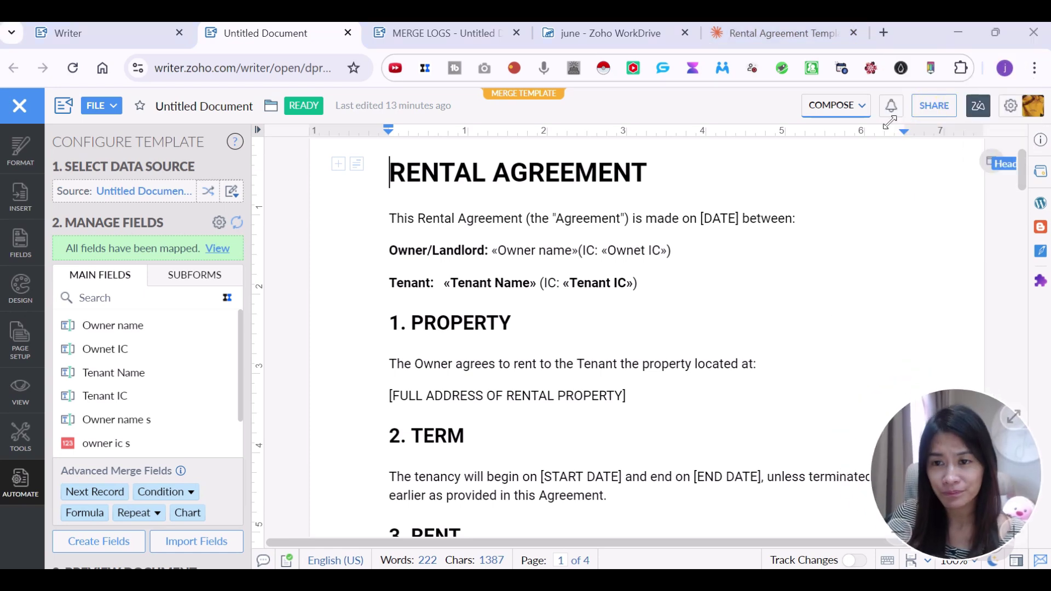
Search Google for "zoho writer pricing" and open the Zoho Writer pricing plan page
click(885, 34)
text(zoho writer)
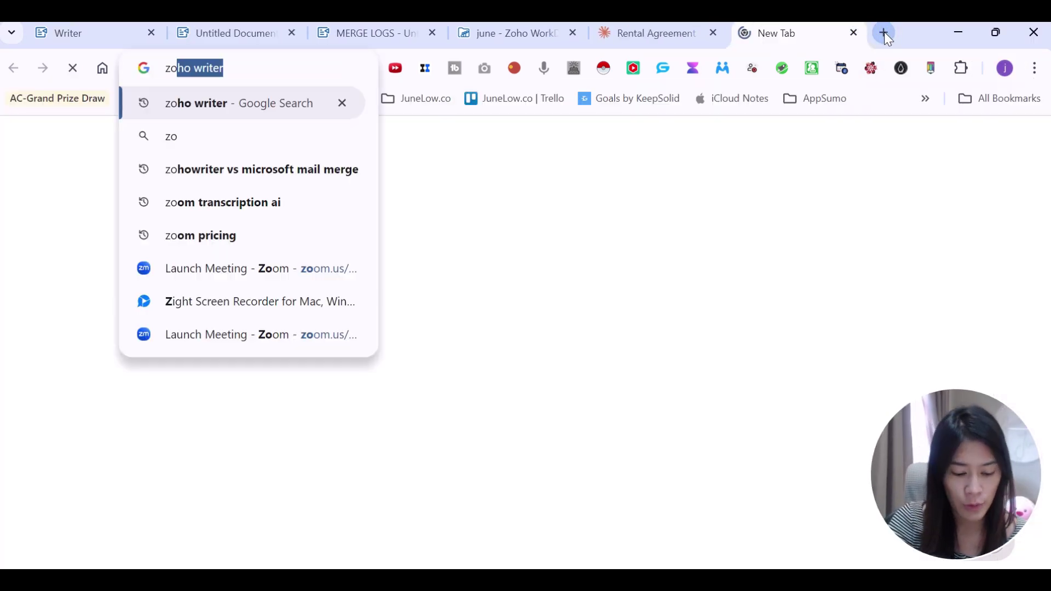
text( pricing)
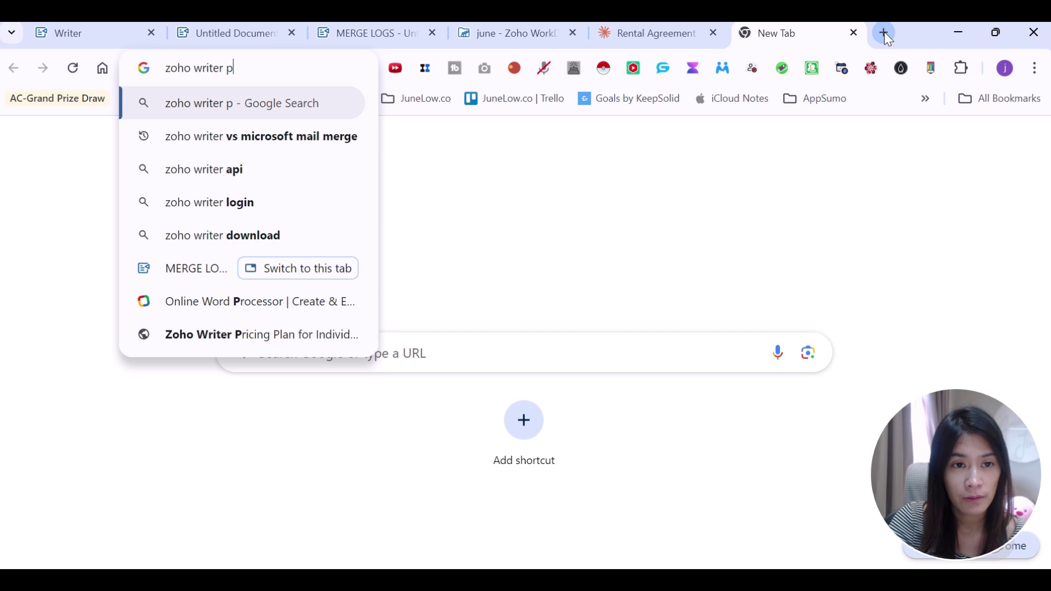
key(Return)
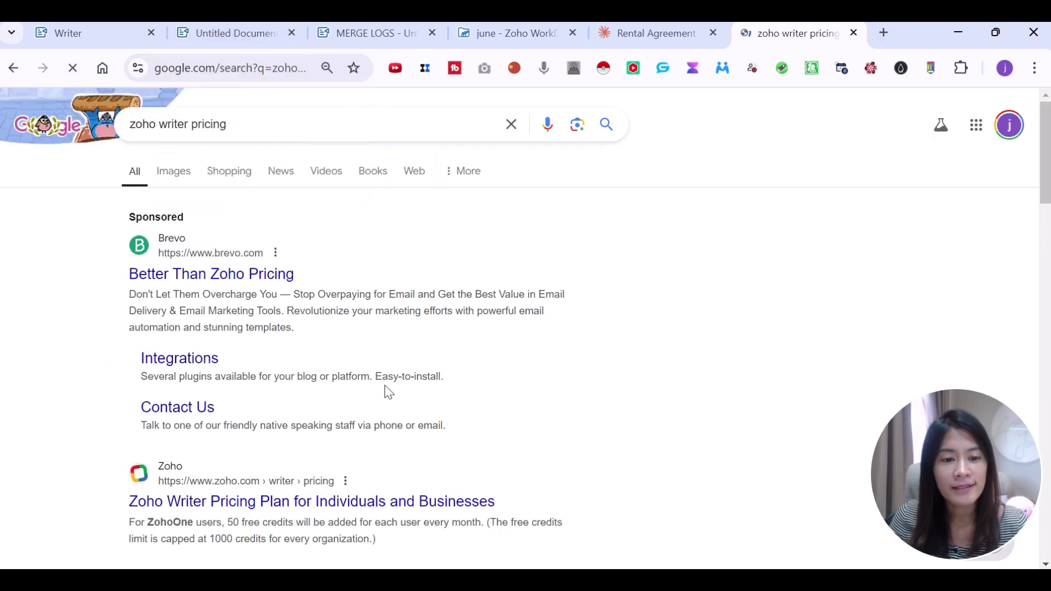
scroll(392, 388, down, 4)
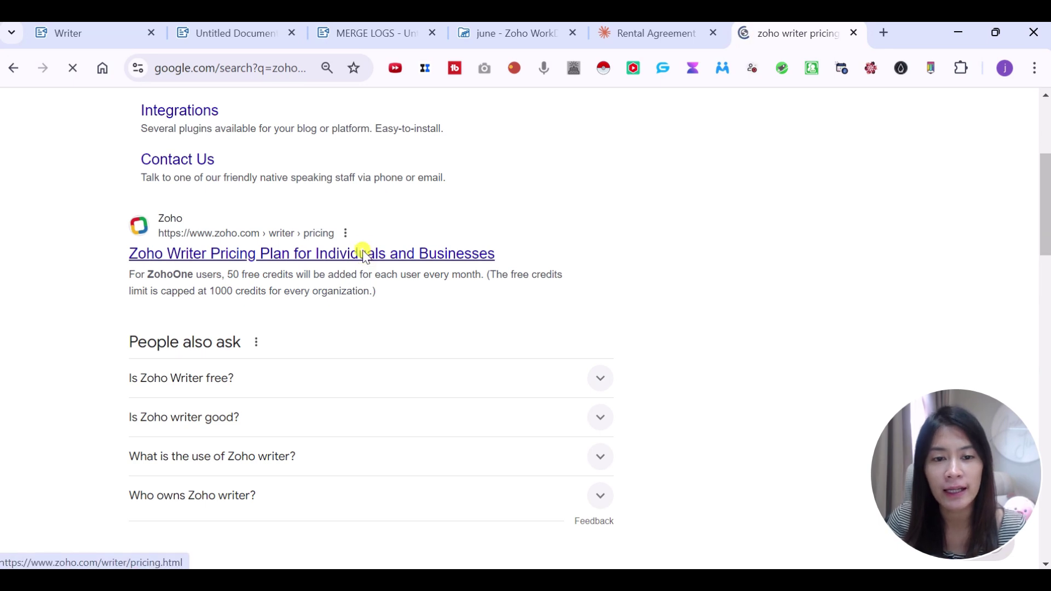
Return to the merge template and check the credit points consumed per record by the chosen output
click(241, 32)
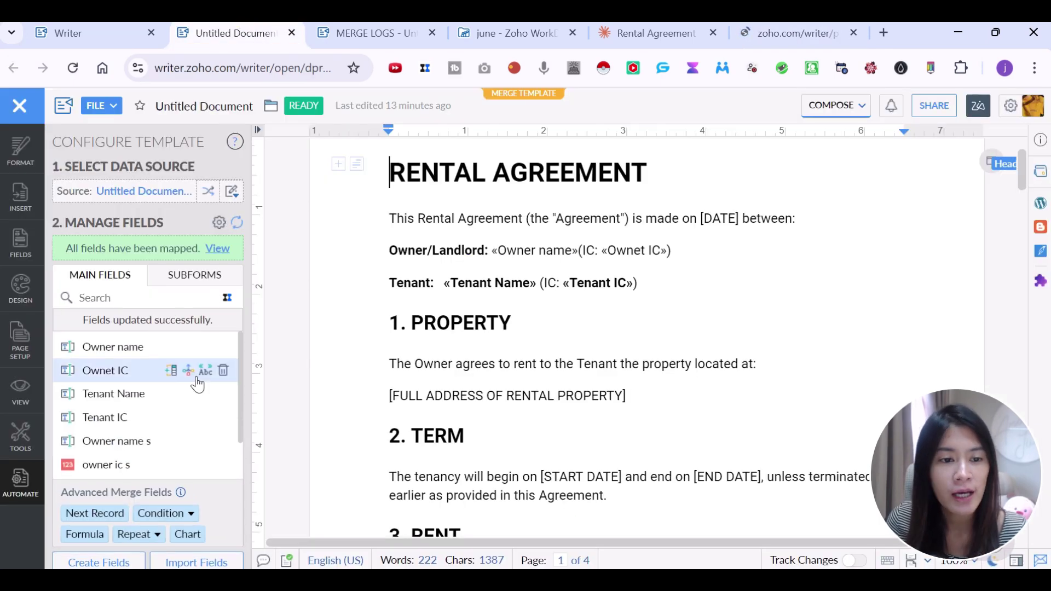
scroll(225, 465, down, 5)
scroll(222, 451, down, 6)
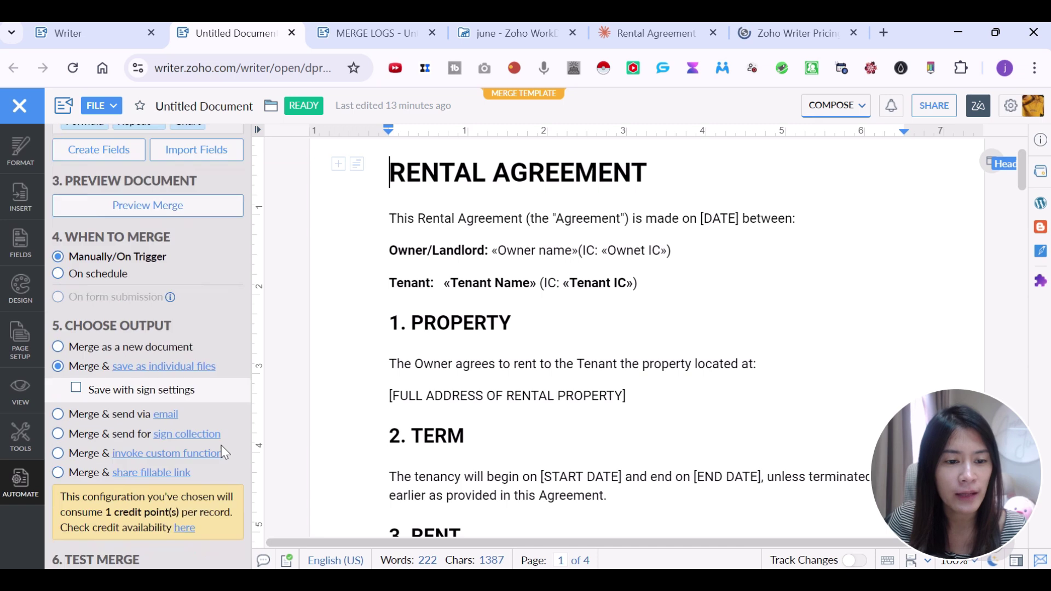
drag(111, 336, 204, 336)
click(202, 335)
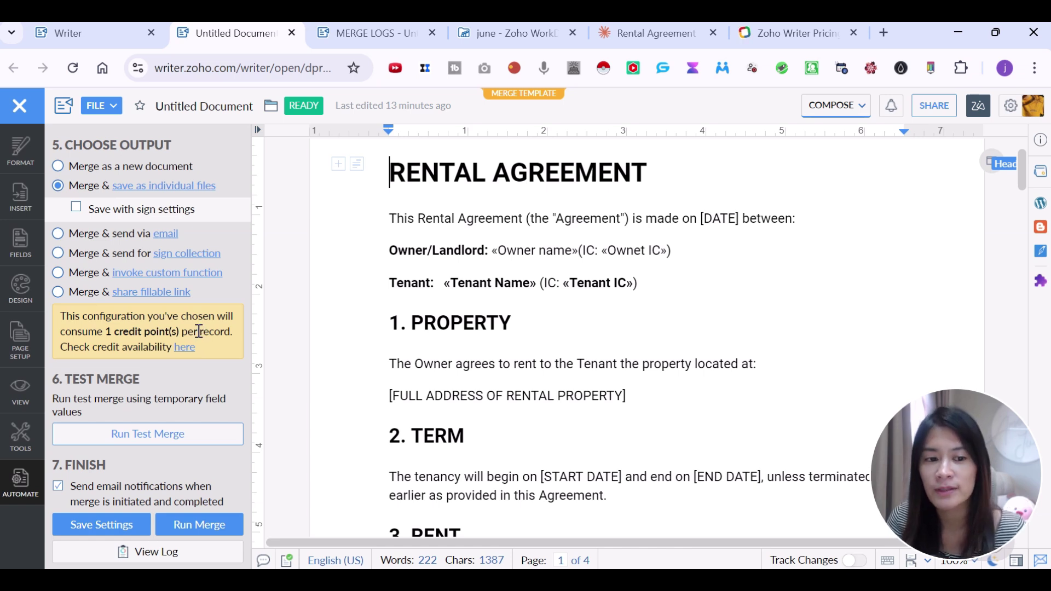
Check the monthly free credit allowance for individuals on the Zoho Writer pricing page
click(797, 33)
scroll(545, 402, down, 3)
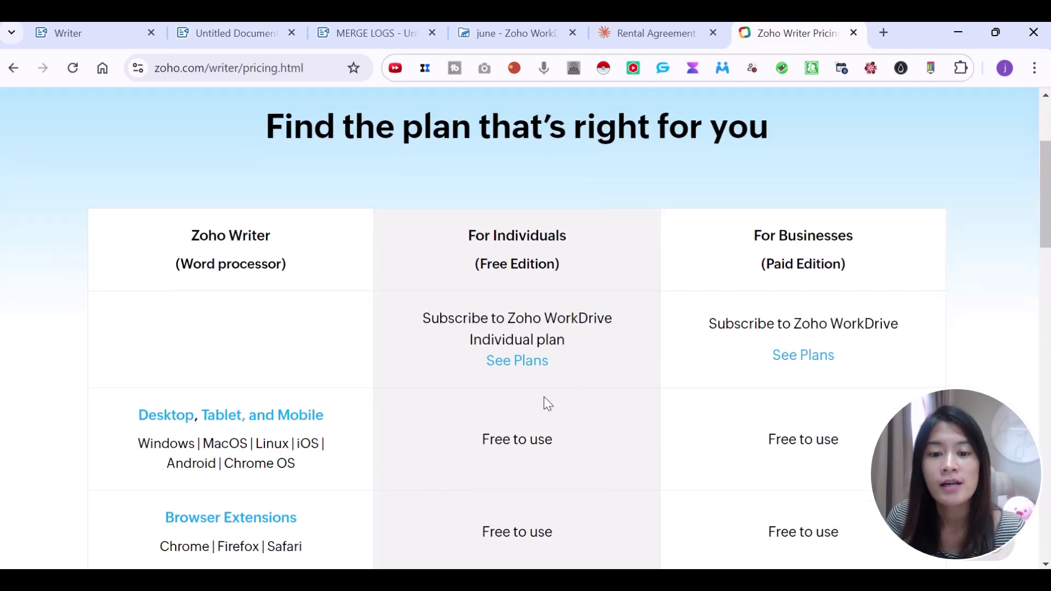
scroll(544, 400, down, 1)
scroll(422, 382, down, 3)
drag(431, 377, 622, 381)
click(623, 381)
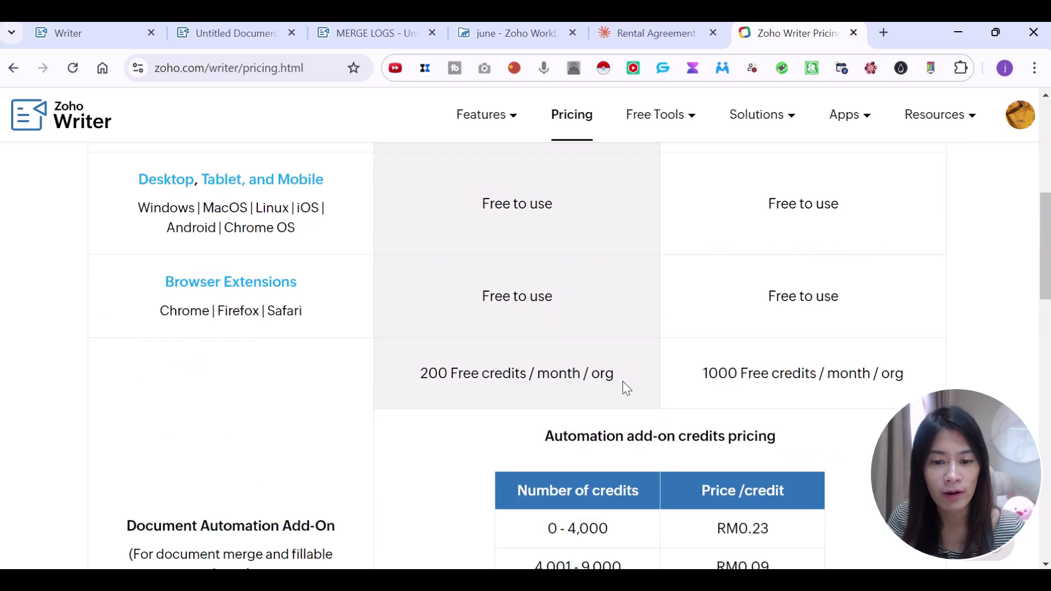
Compare the individual and business plans, and examine the automation add-on price for the 0 - 4,000 credit tier
scroll(525, 399, up, 3)
scroll(526, 402, up, 3)
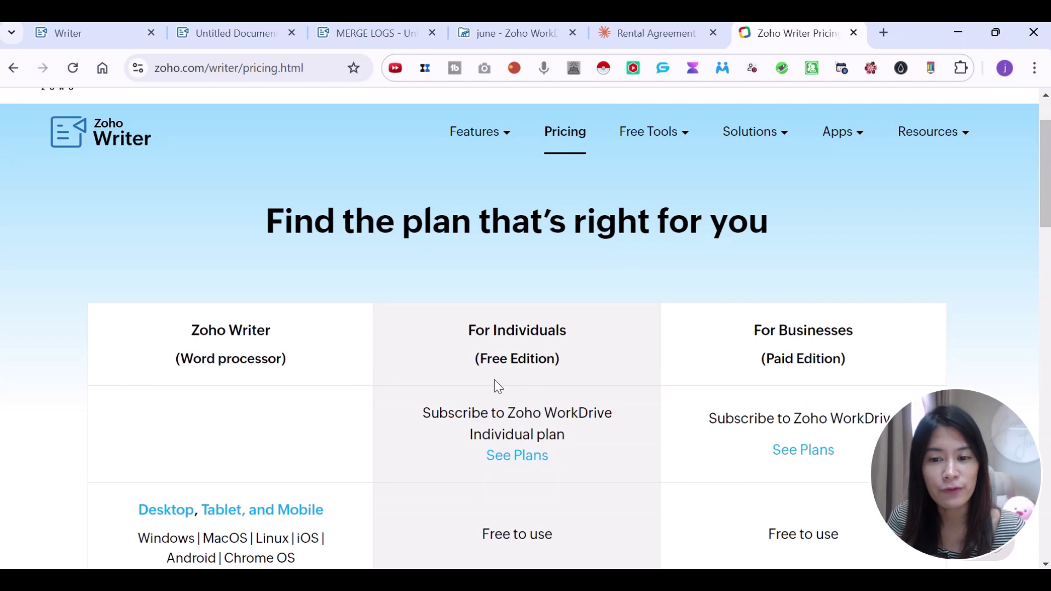
scroll(498, 383, down, 10)
scroll(552, 372, up, 3)
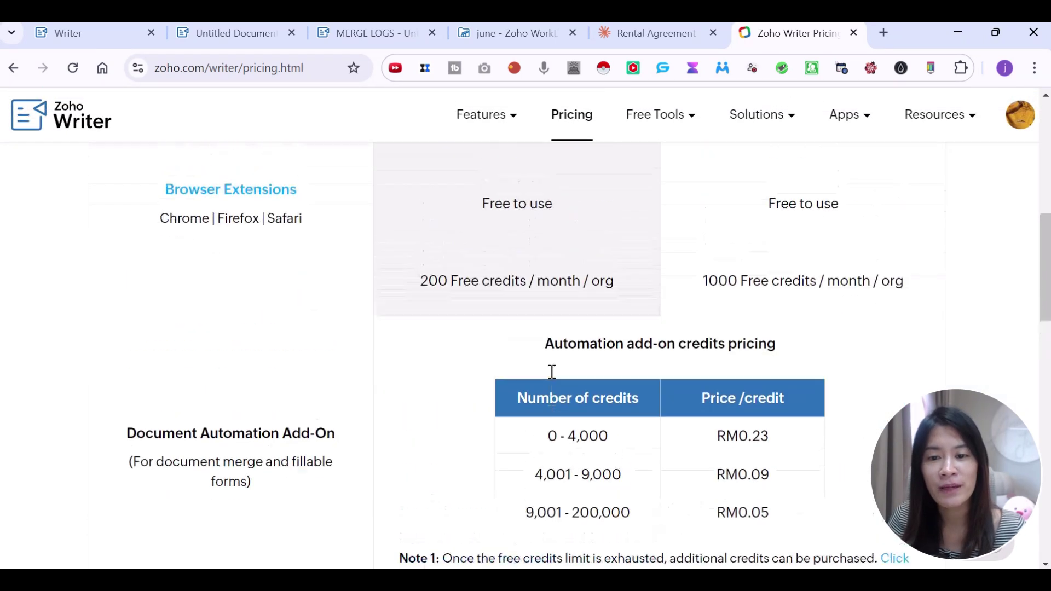
drag(771, 444, 532, 444)
scroll(460, 419, up, 2)
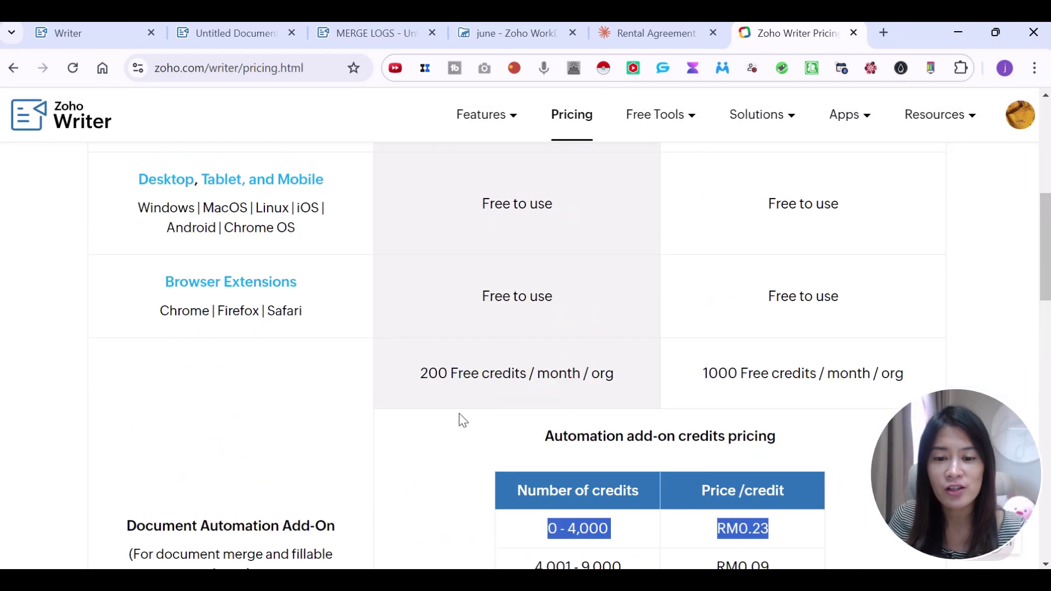
scroll(460, 420, up, 2)
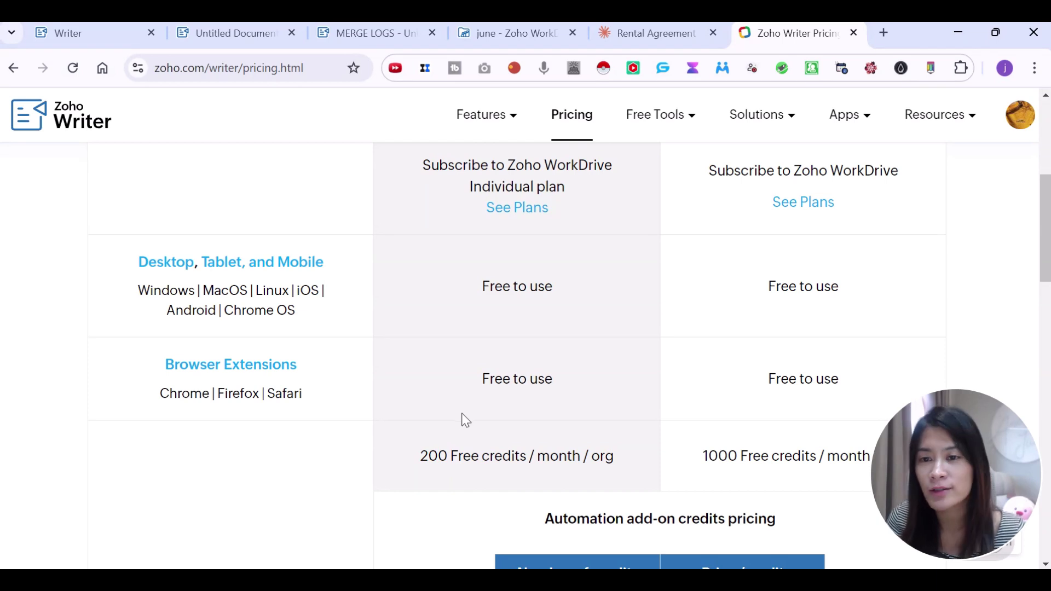
scroll(466, 419, down, 2)
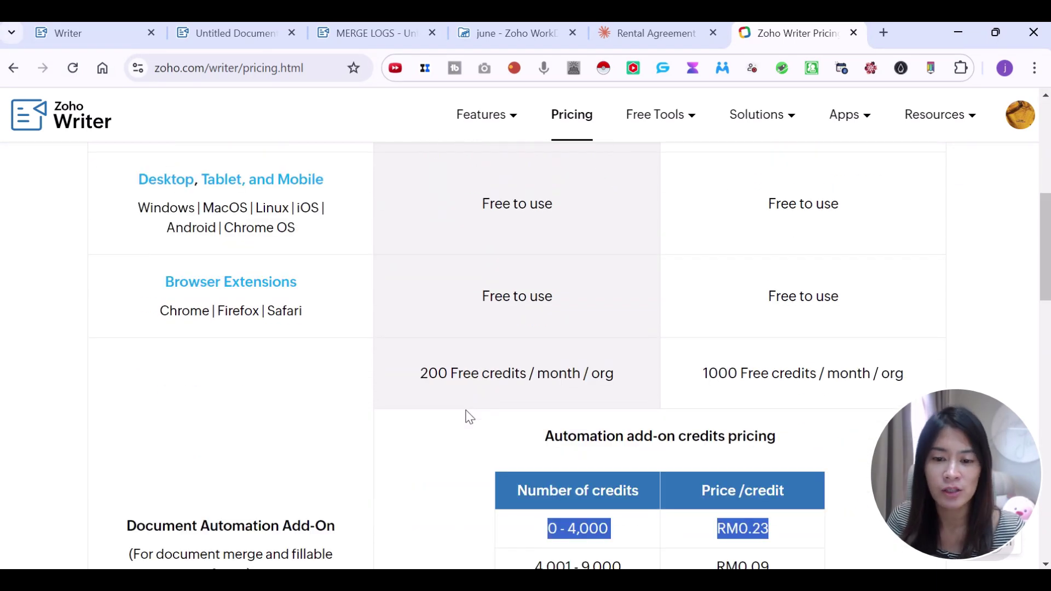
scroll(470, 418, up, 15)
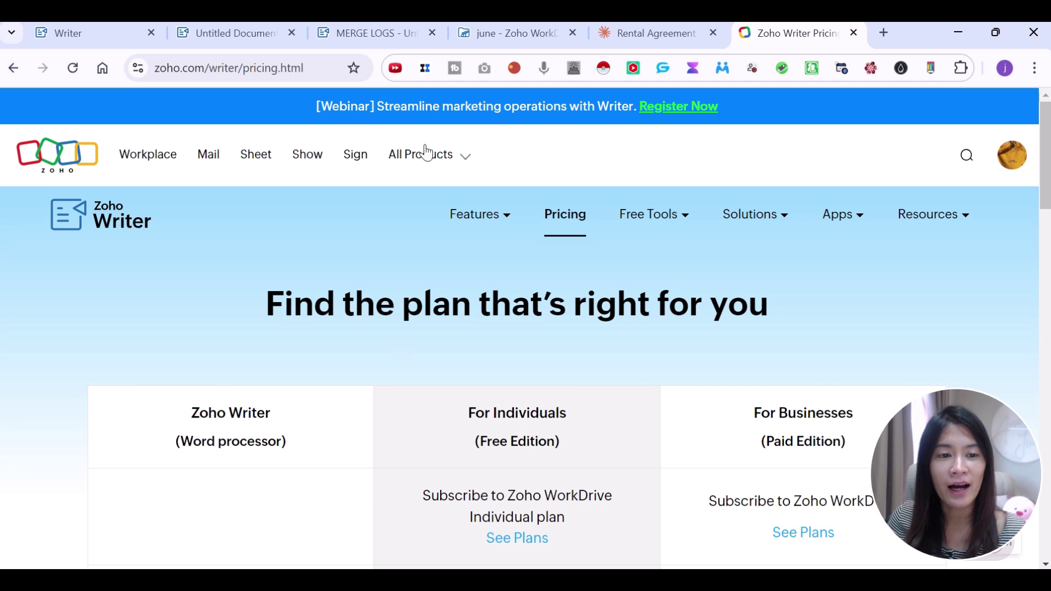
Switch from the pricing page back to the rental agreement merge template
mouse_move(618, 32)
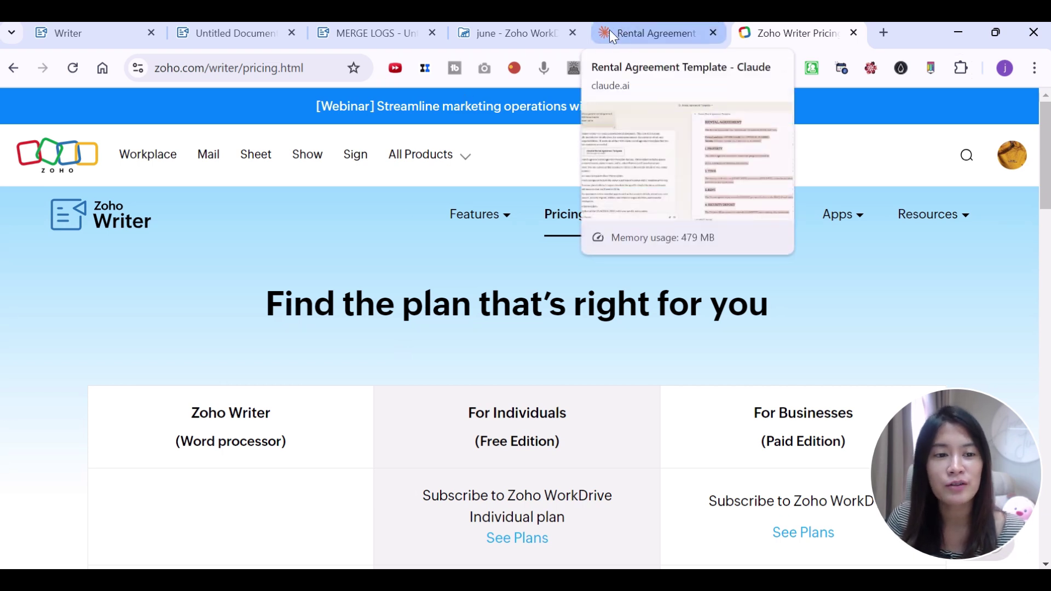
mouse_move(482, 28)
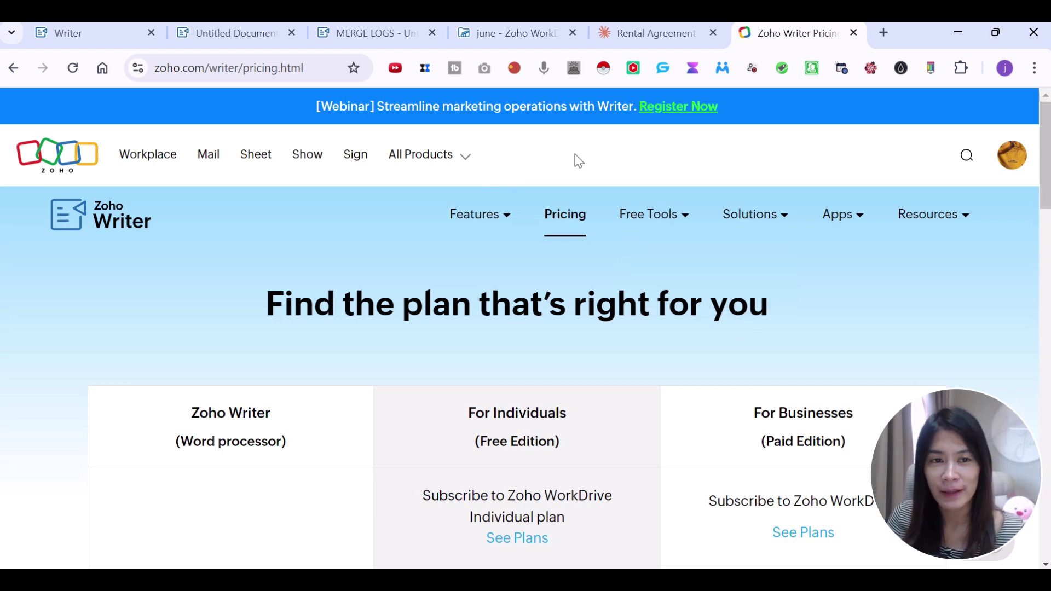
click(235, 33)
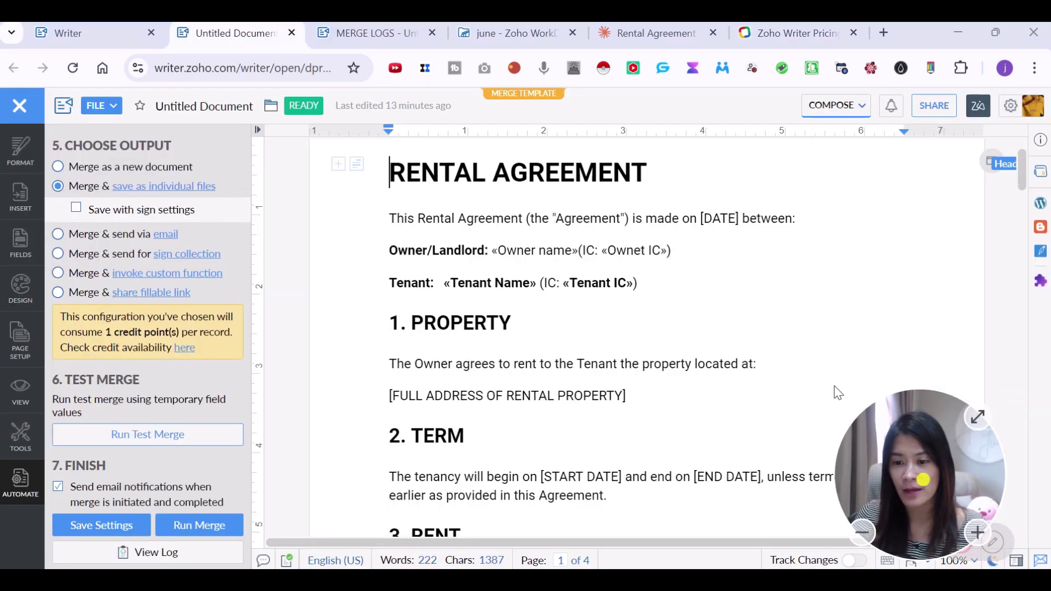